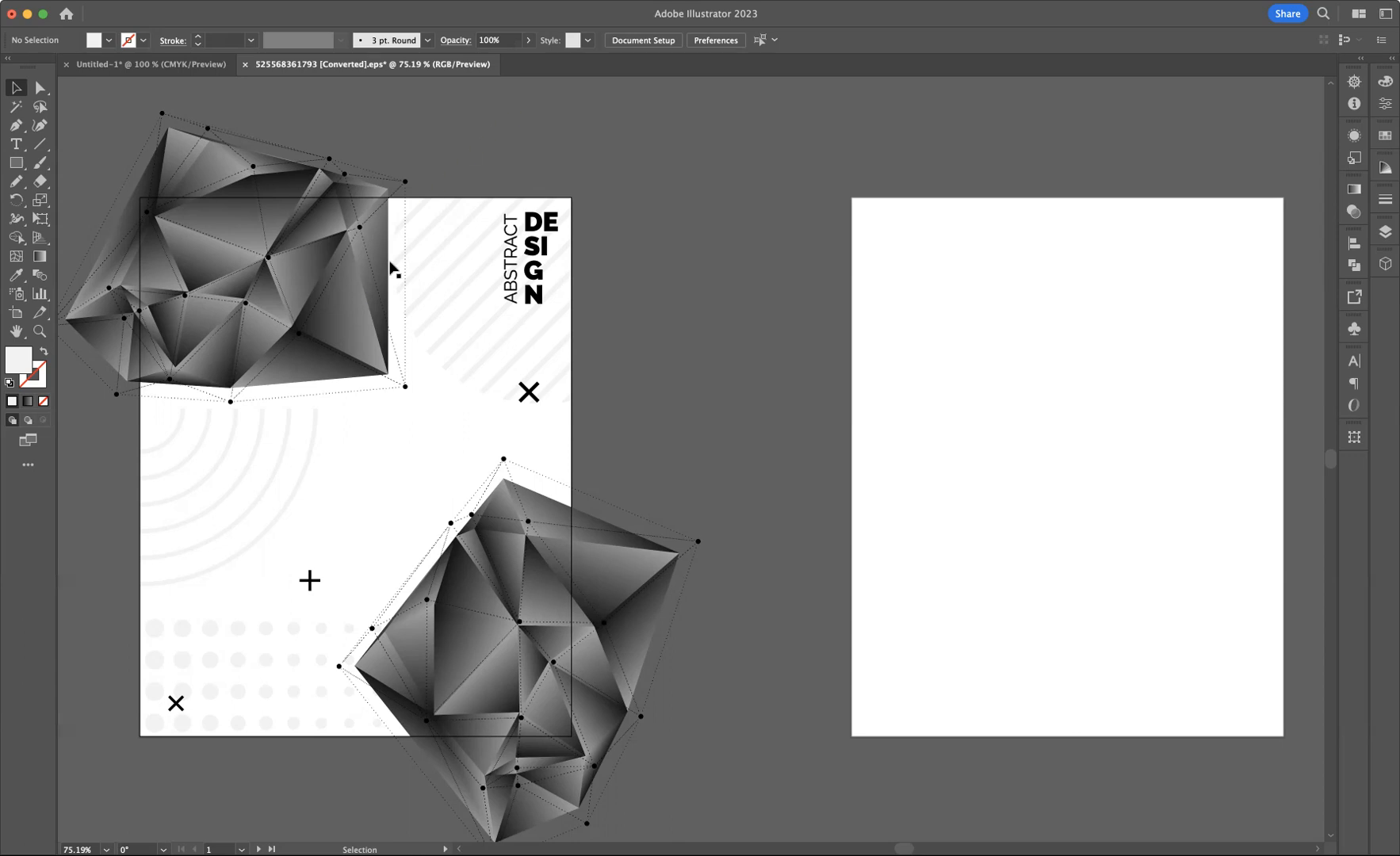
# Inspect the individual triangles that make up the low-poly shape on the first artboard
pyautogui.click(337, 327)
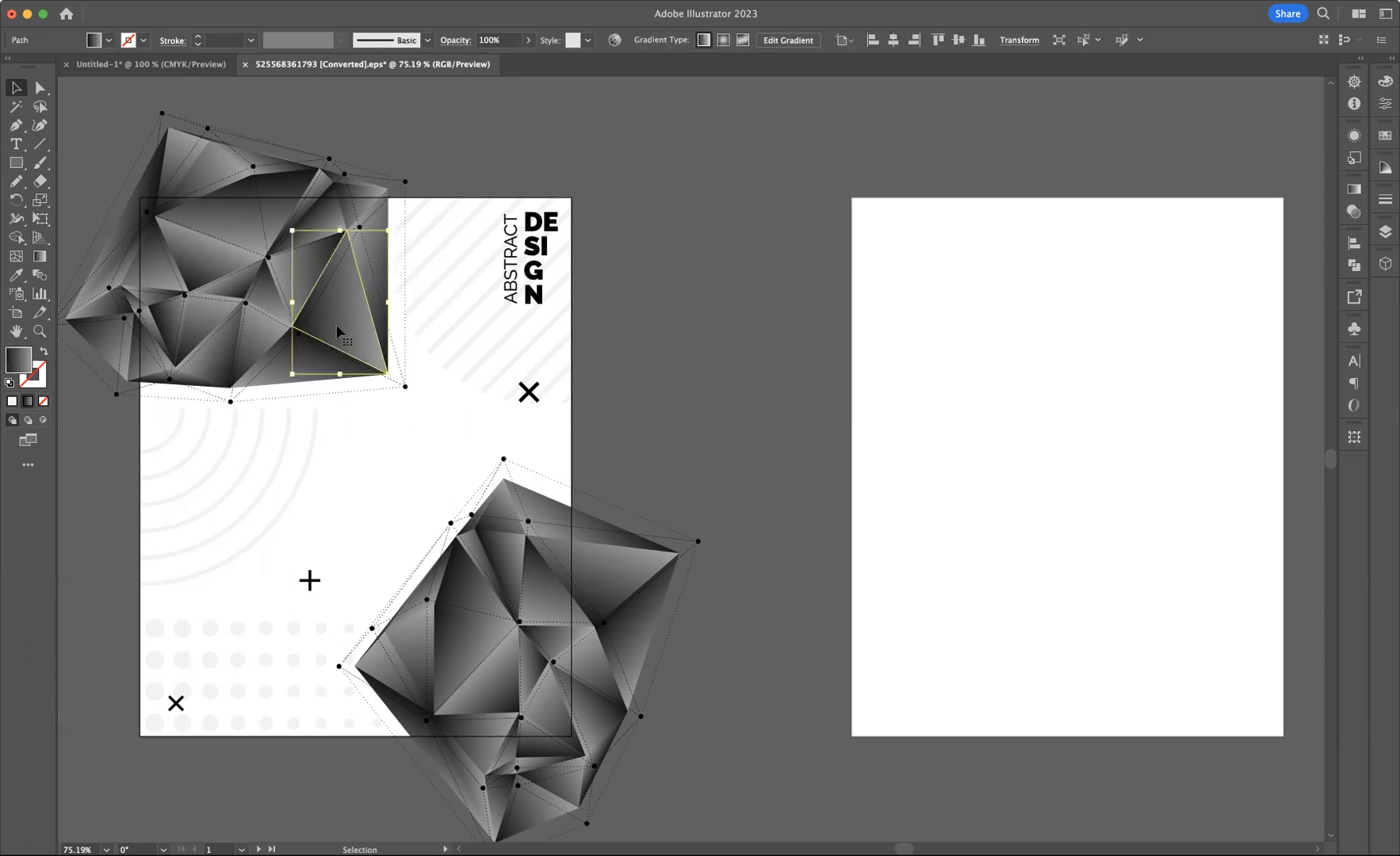
pyautogui.click(277, 379)
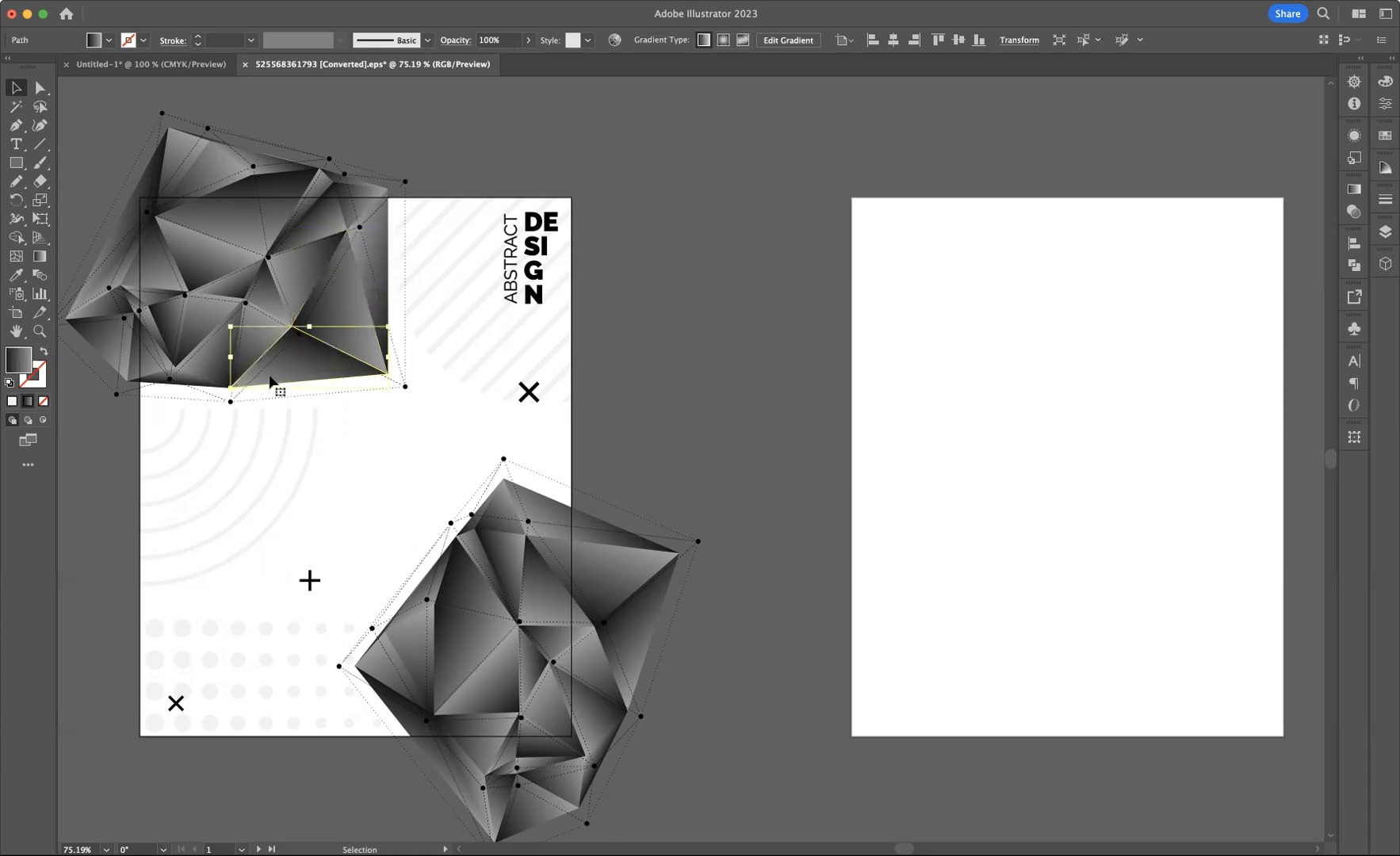
pyautogui.click(262, 333)
pyautogui.click(274, 284)
pyautogui.click(309, 260)
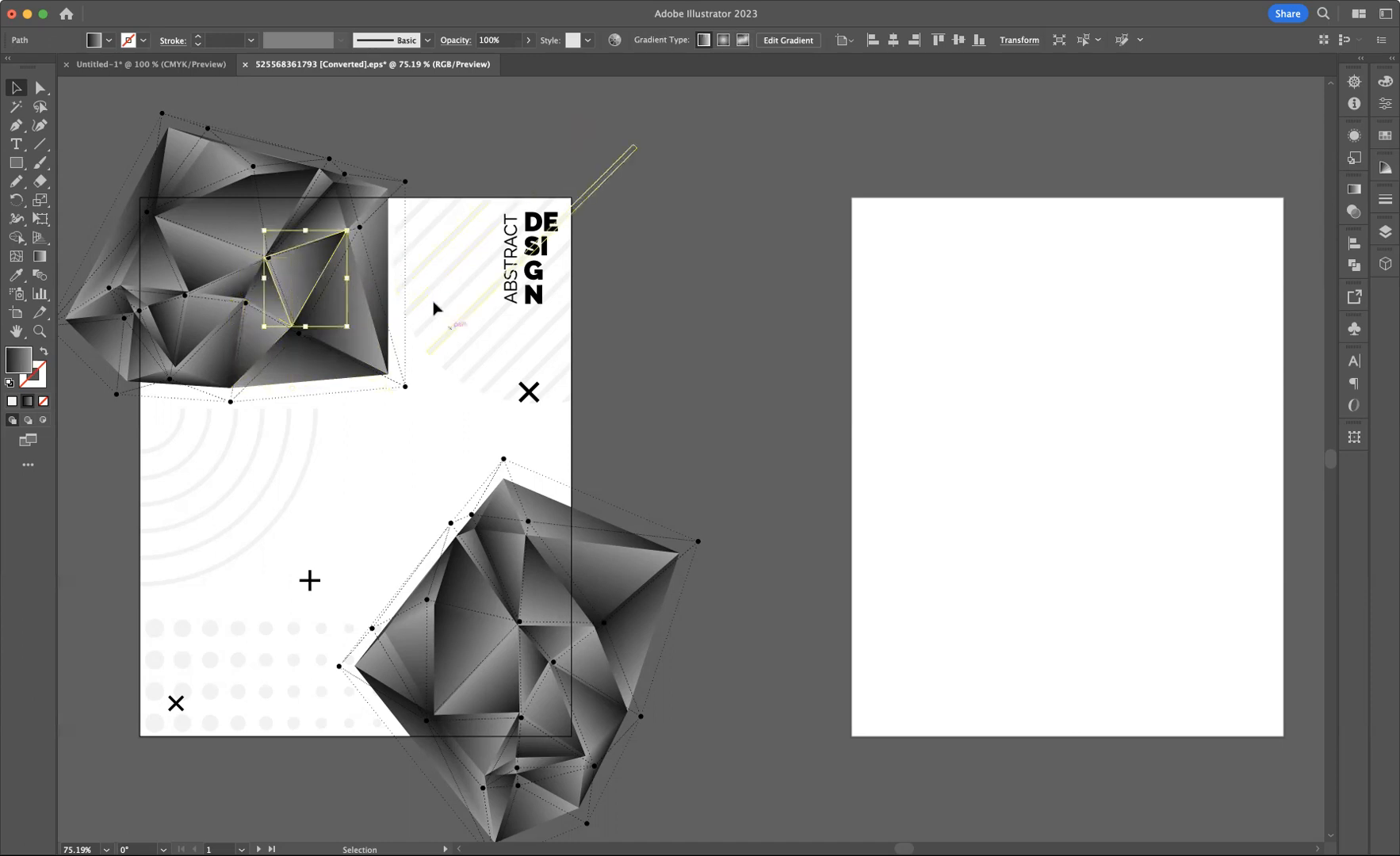
pyautogui.click(1090, 482)
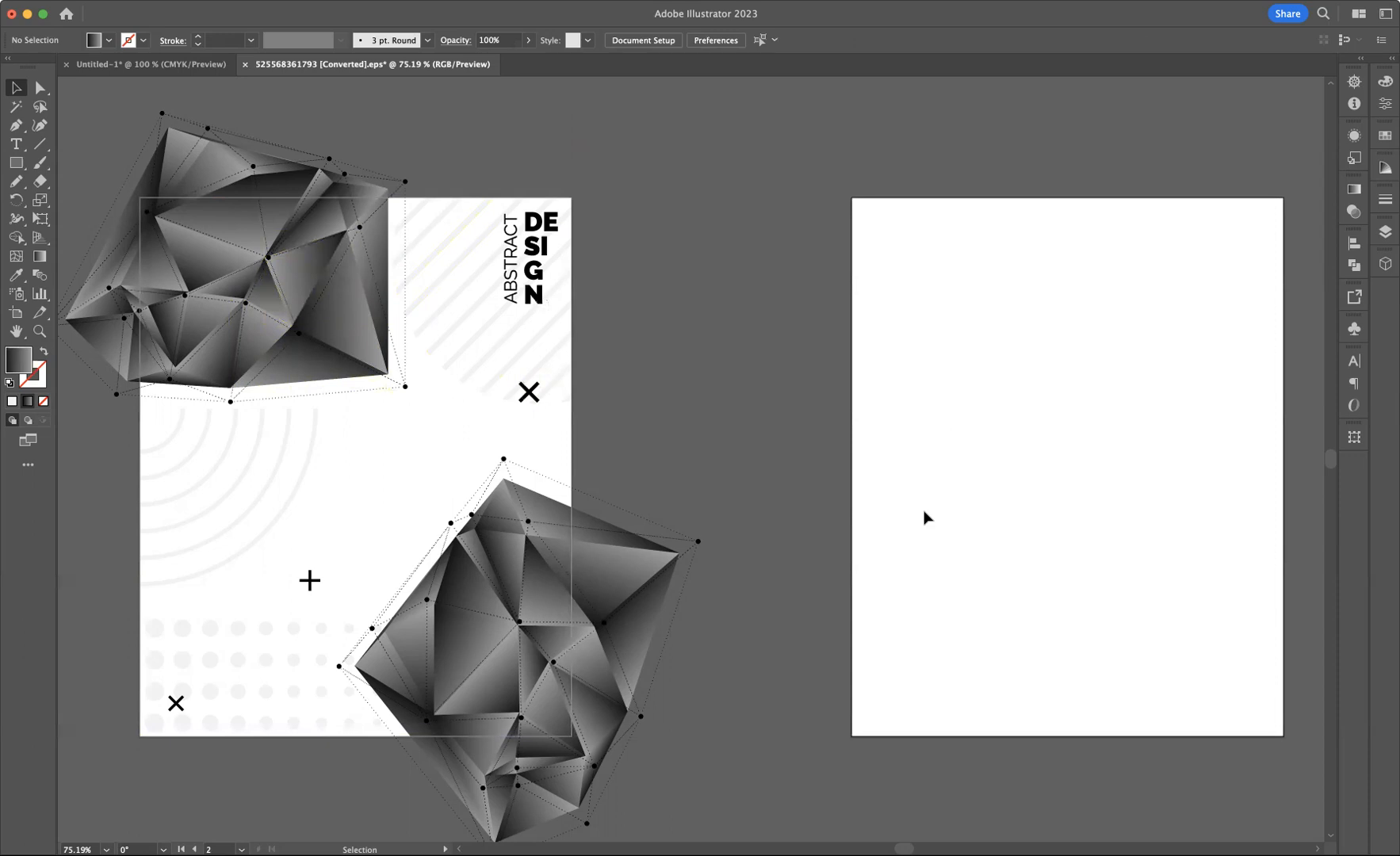
# Draw a small triangle with the Pen tool near the centre of the empty second artboard
pyautogui.moveTo(1008, 551); pyautogui.dragTo(728, 544)
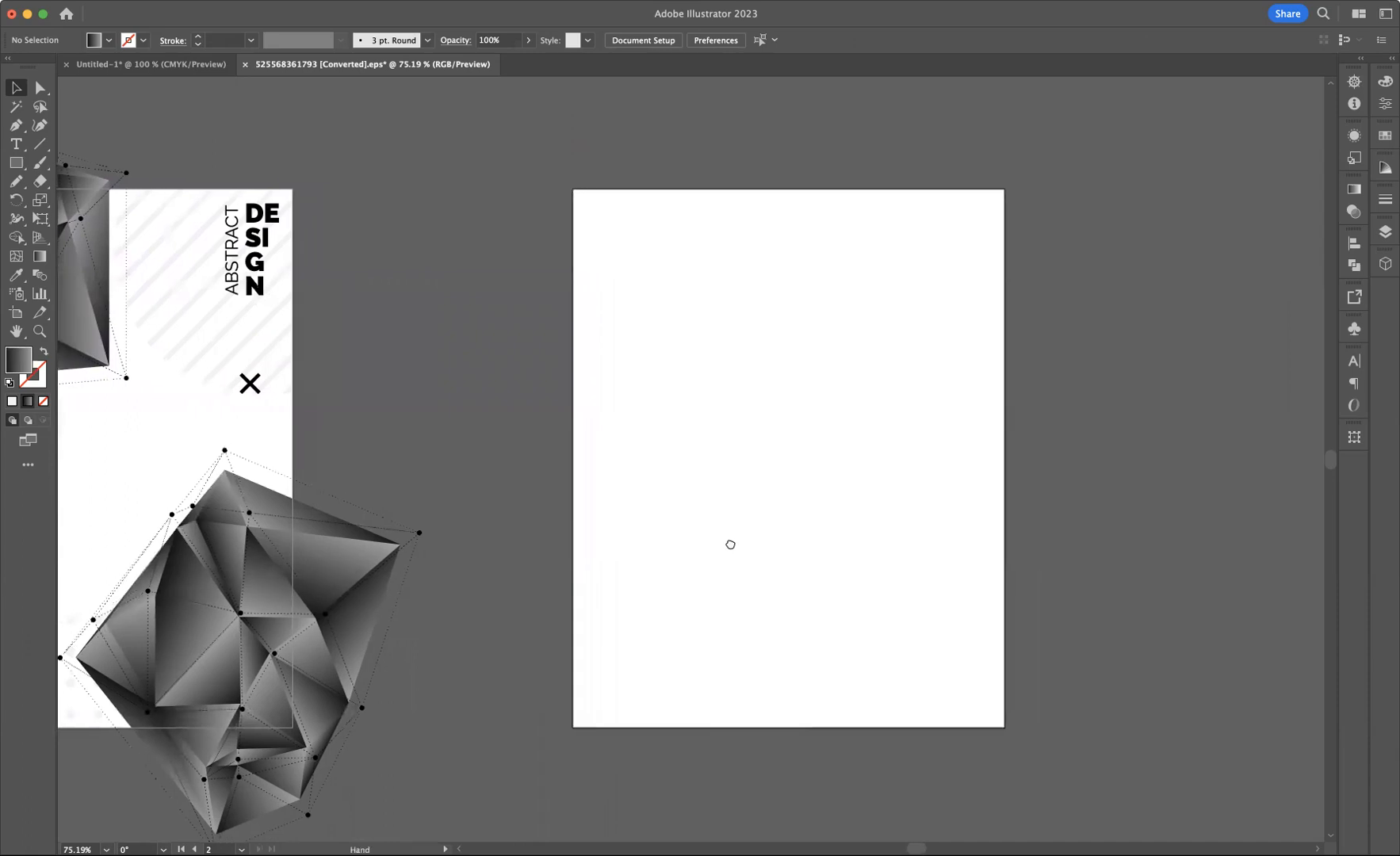
pyautogui.click(16, 127)
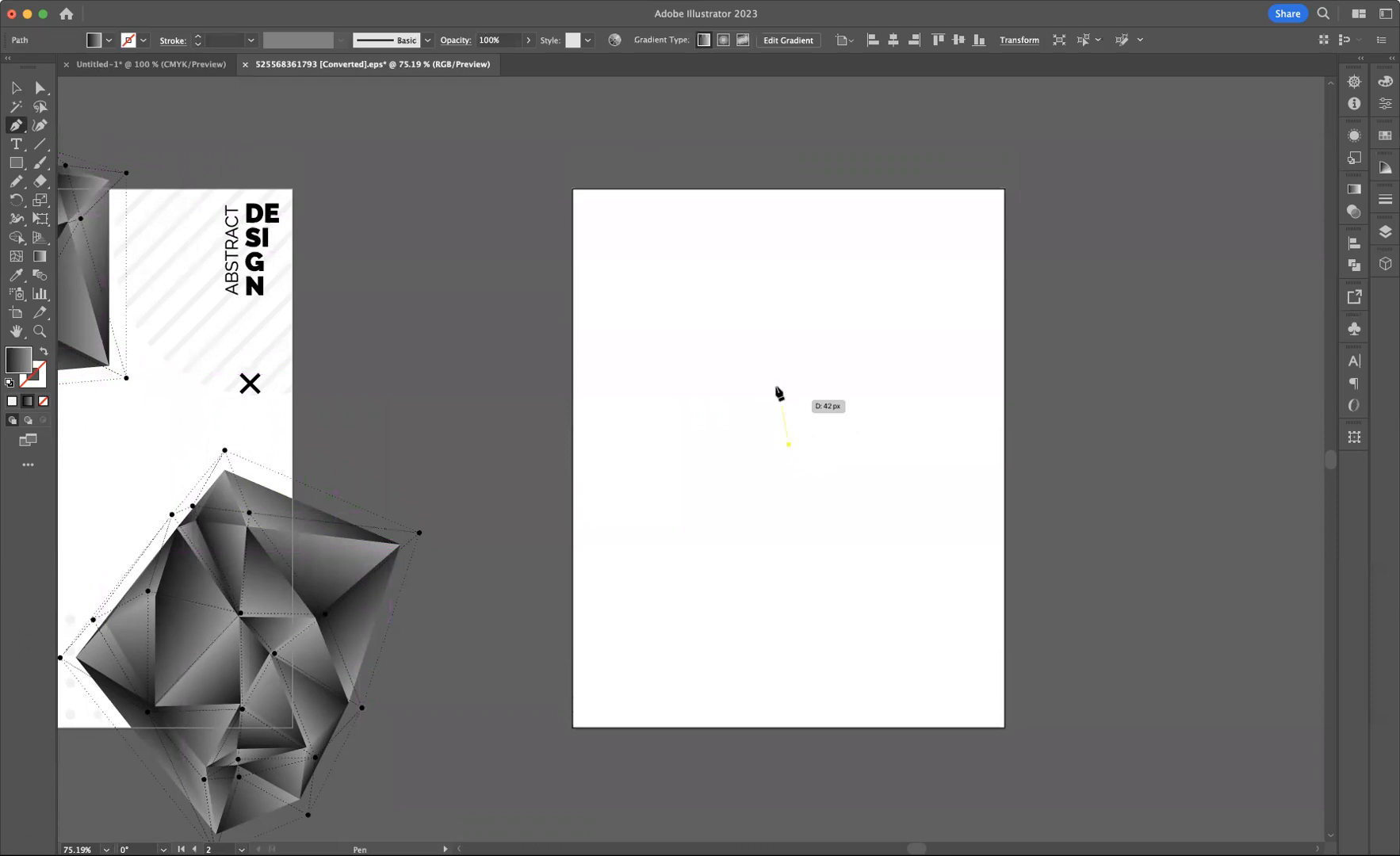
pyautogui.moveTo(773, 376); pyautogui.dragTo(838, 409)
pyautogui.click(790, 443)
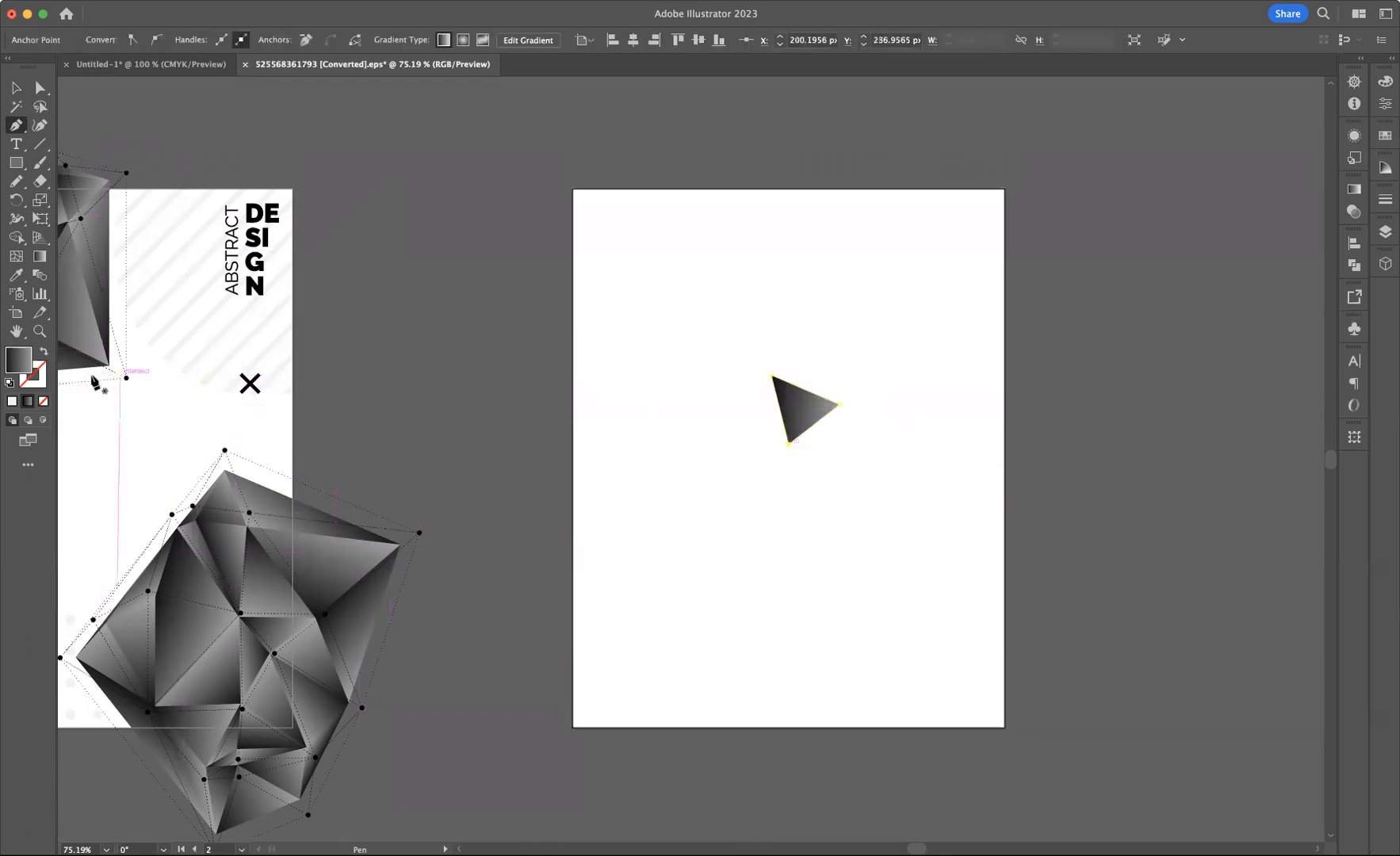
# Select the new triangle and fill it with red
pyautogui.click(16, 87)
pyautogui.click(753, 363)
pyautogui.moveTo(738, 358); pyautogui.dragTo(920, 475)
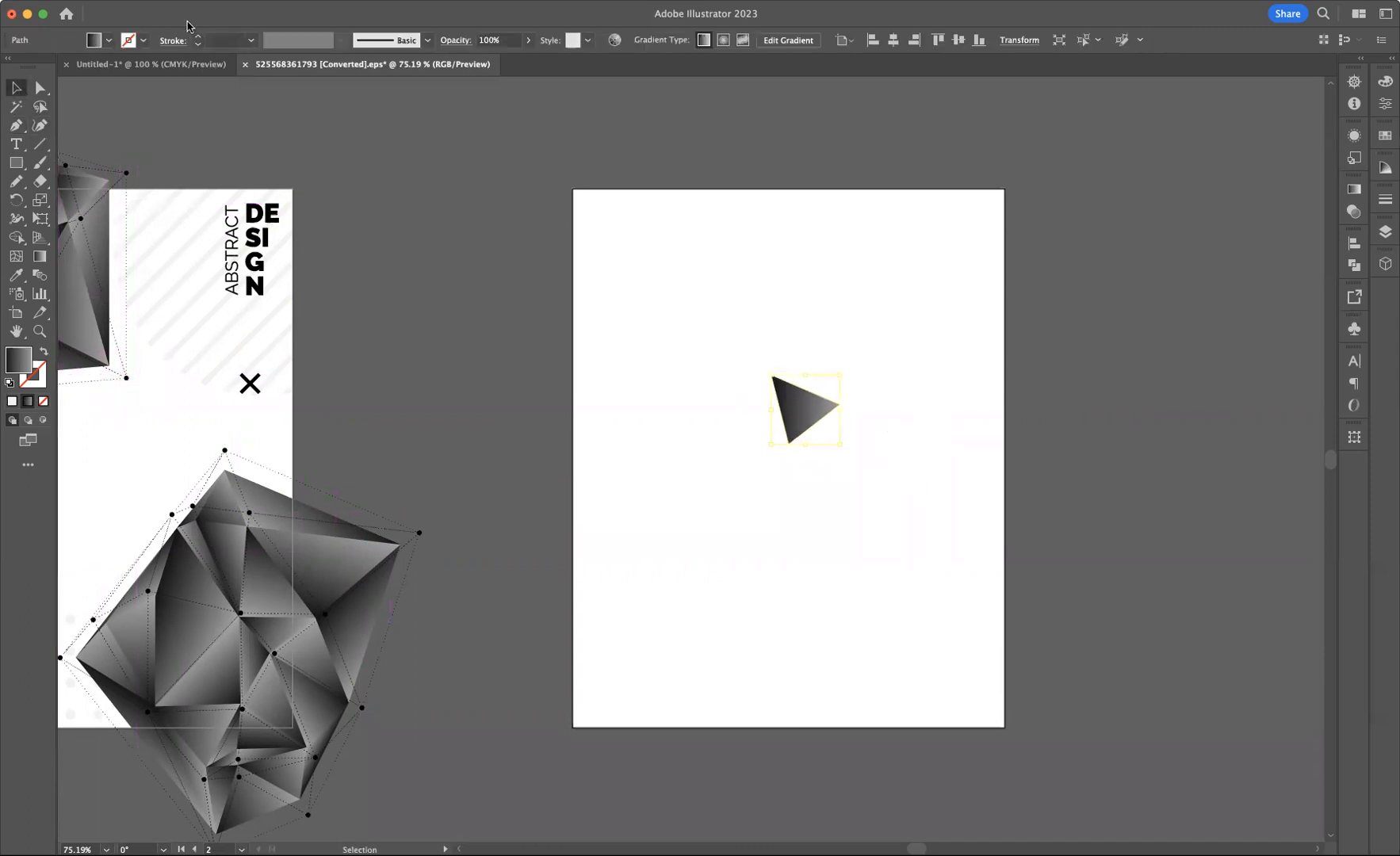
pyautogui.click(108, 41)
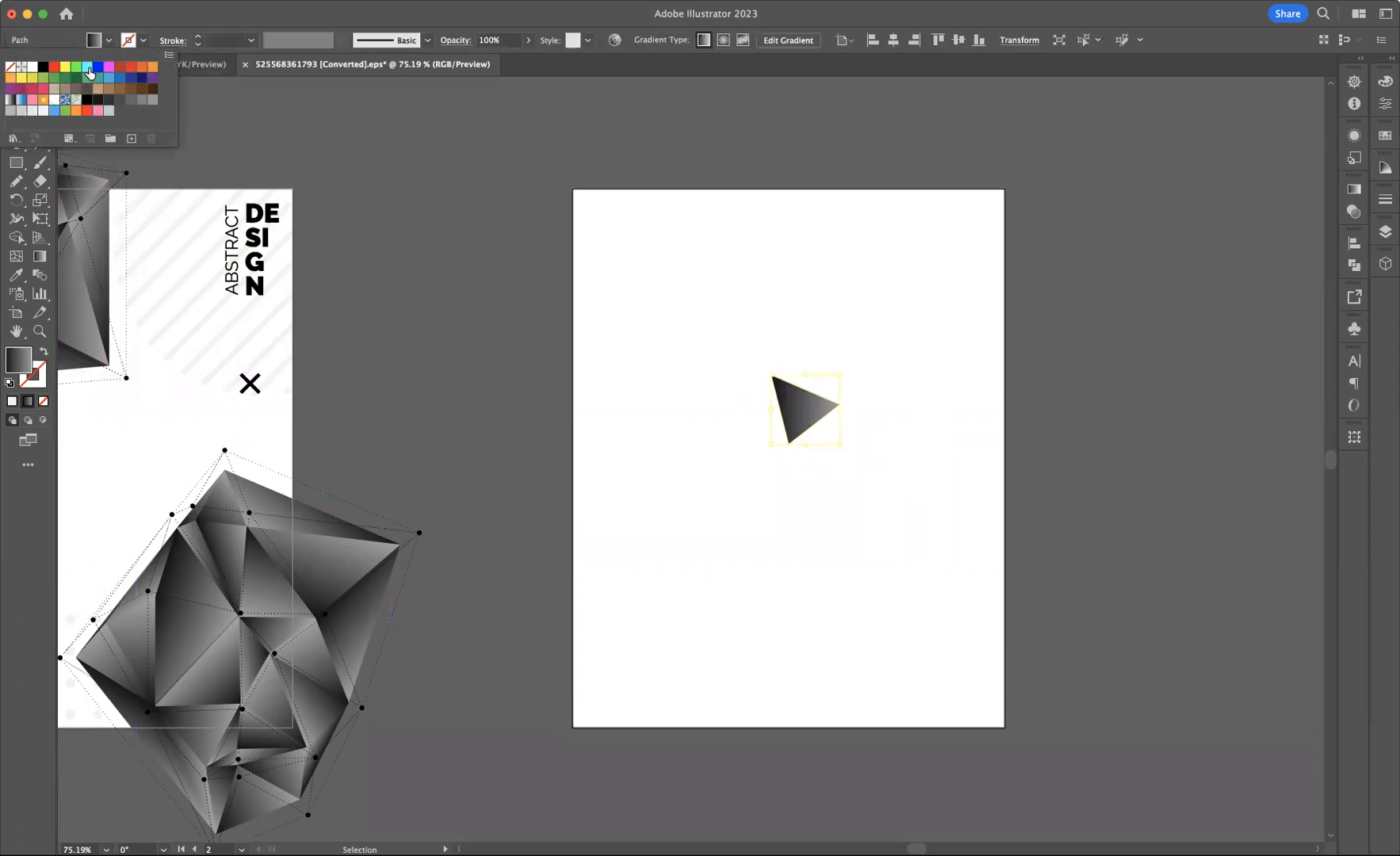
pyautogui.click(131, 66)
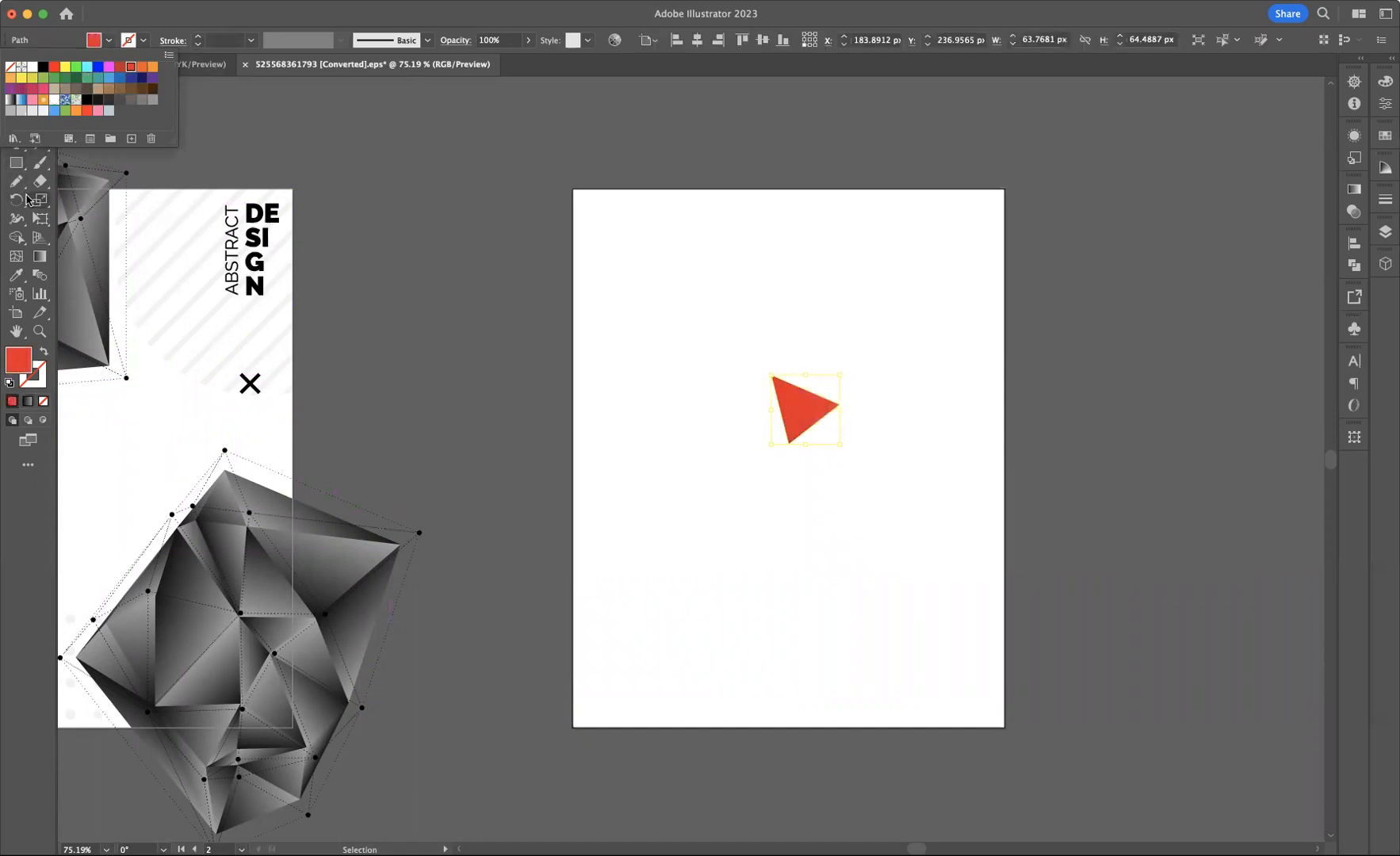
# Draw a second triangle above the first, starting from its upper-left corner and closing the path
pyautogui.click(15, 125)
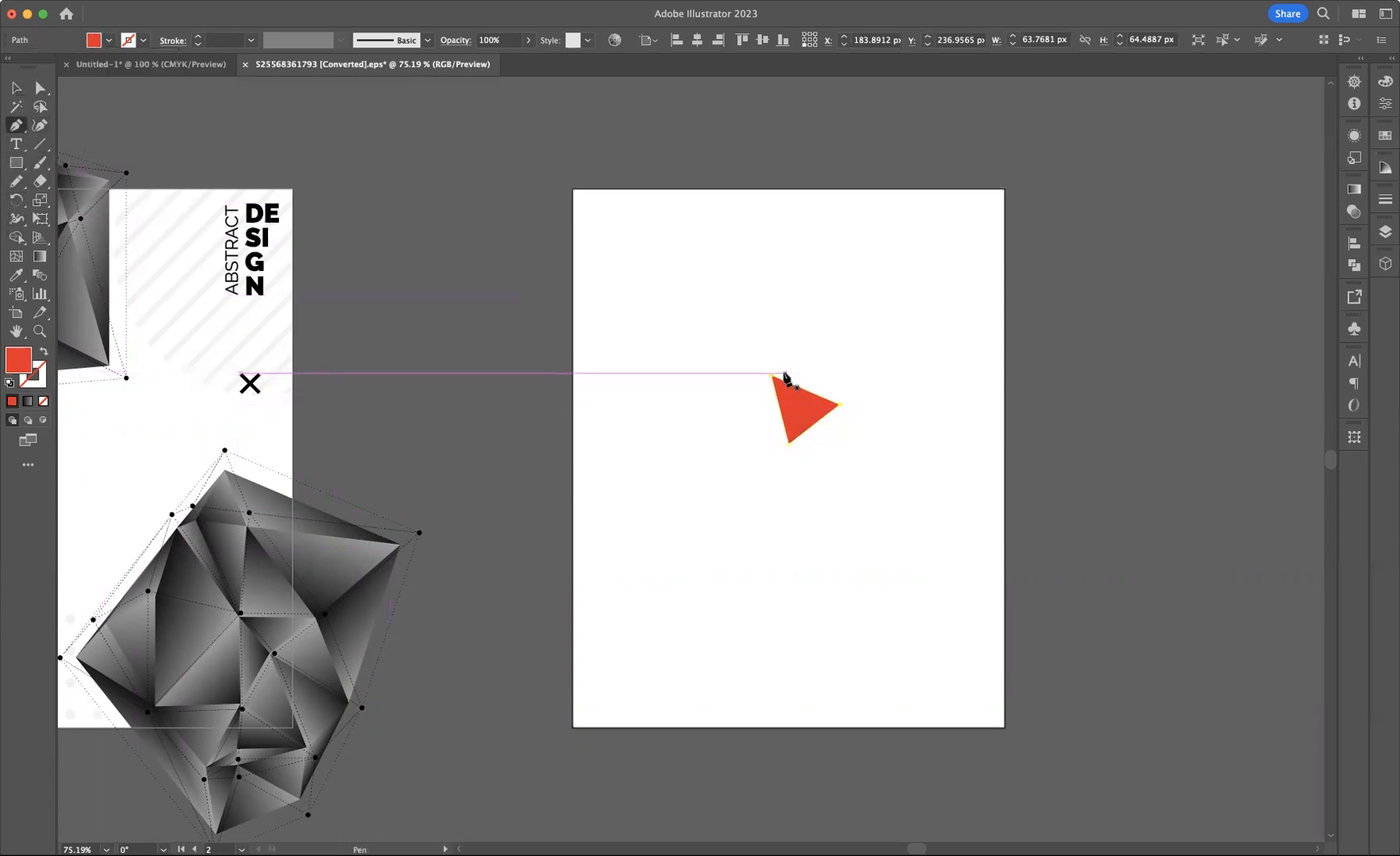
pyautogui.click(779, 373)
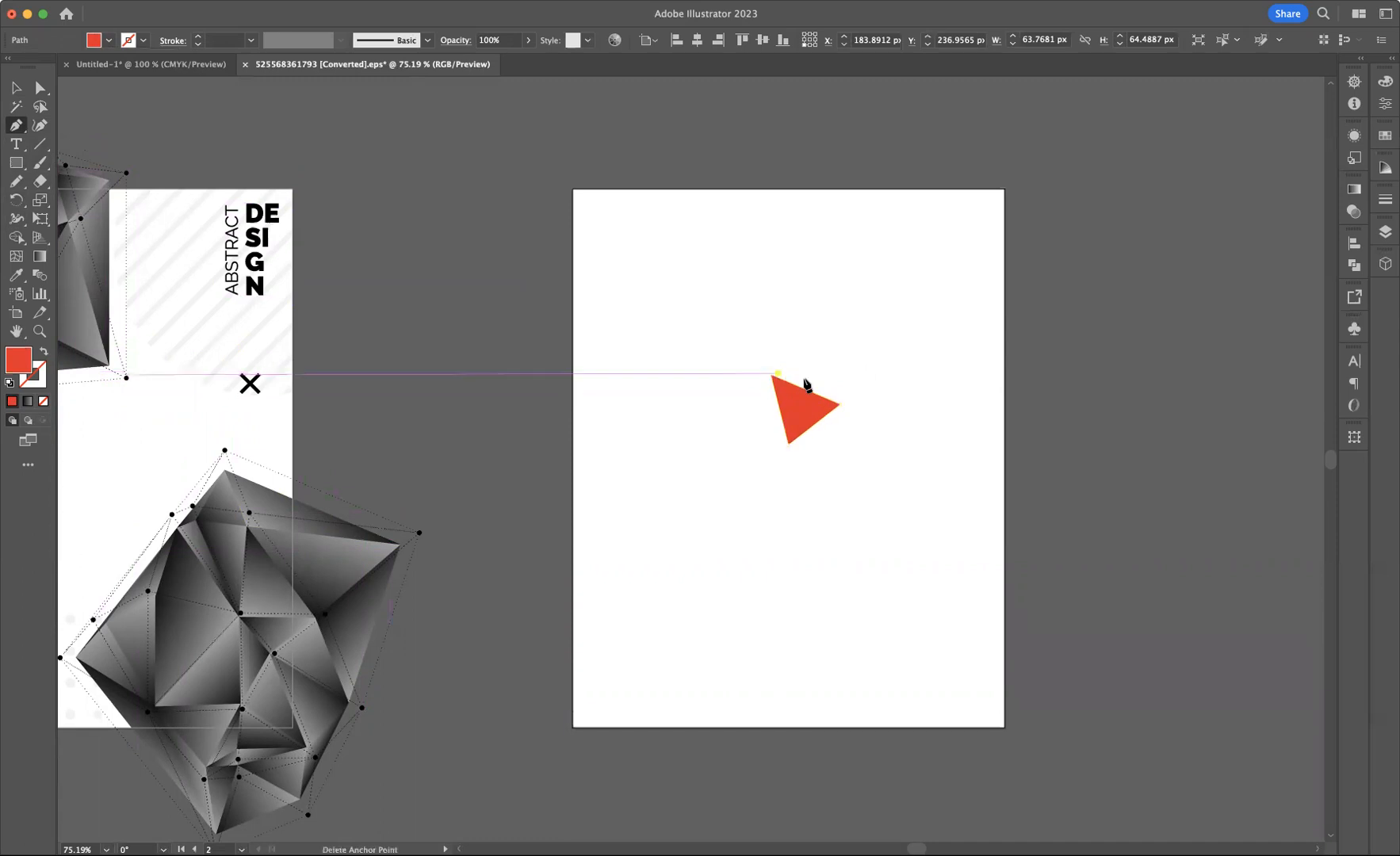
pyautogui.click(849, 394)
pyautogui.click(856, 341)
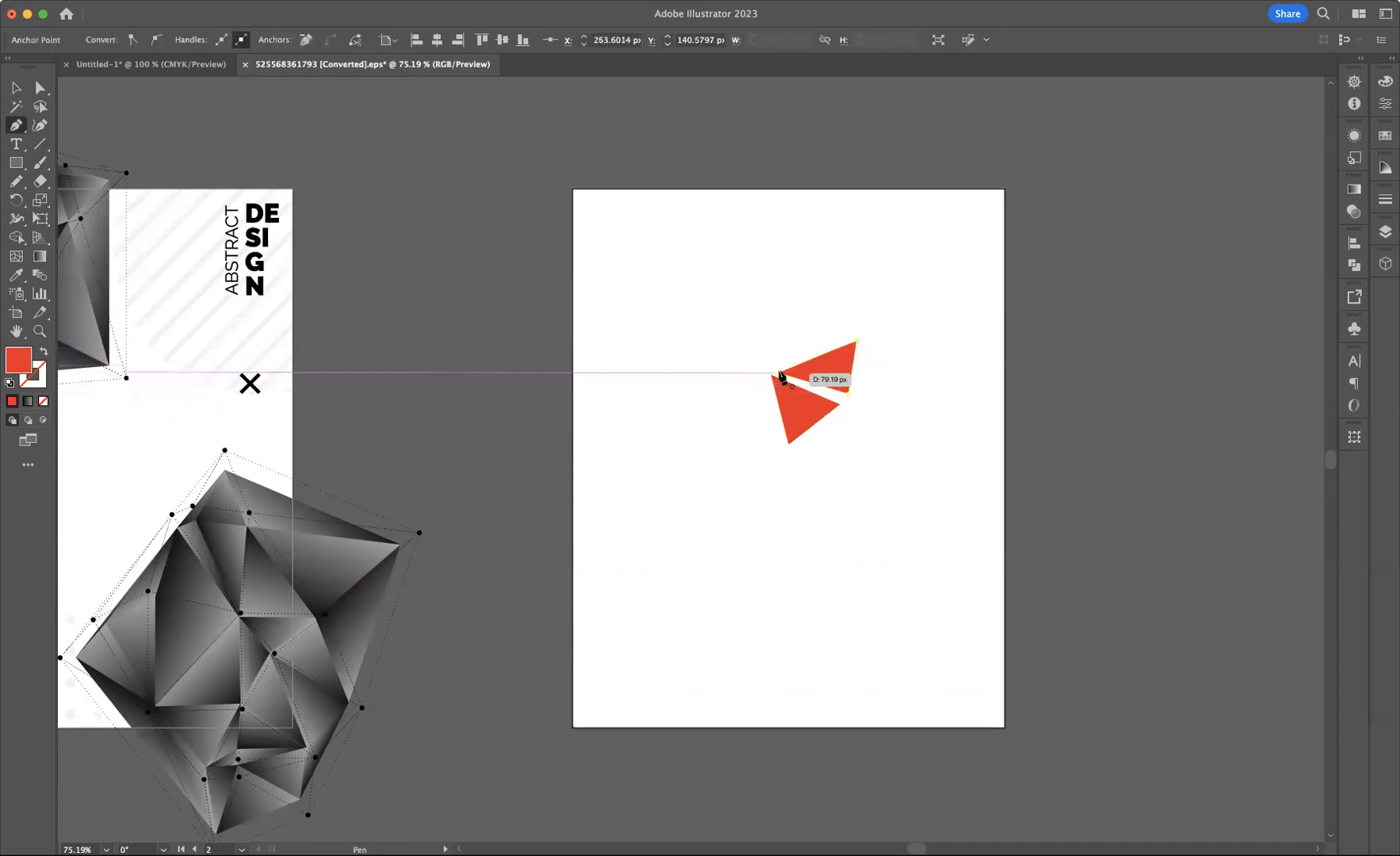
pyautogui.click(779, 373)
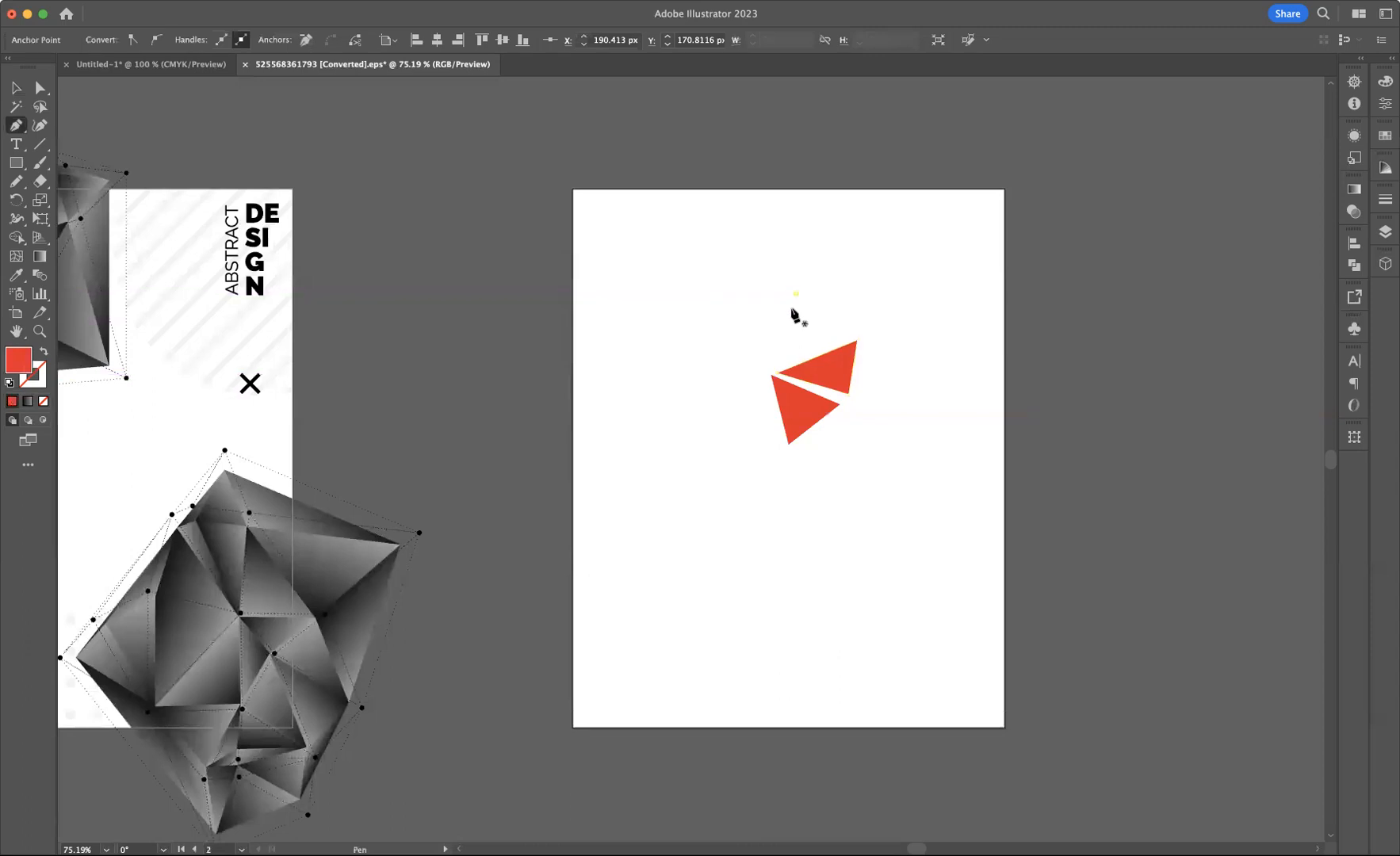
# Draw a third triangle above the second, sharing the same central corner
pyautogui.click(795, 294)
pyautogui.click(770, 368)
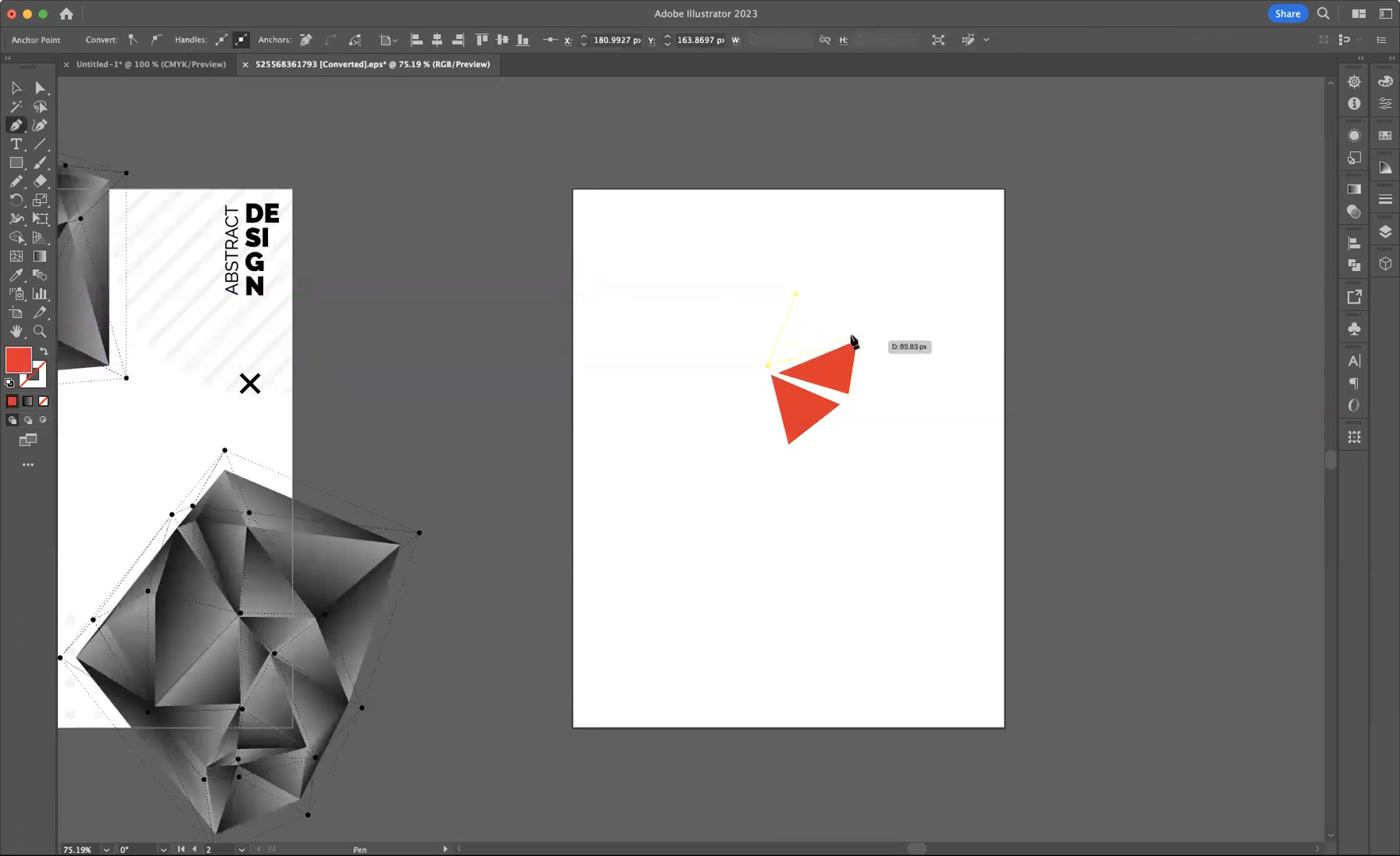
pyautogui.click(855, 343)
pyautogui.click(796, 295)
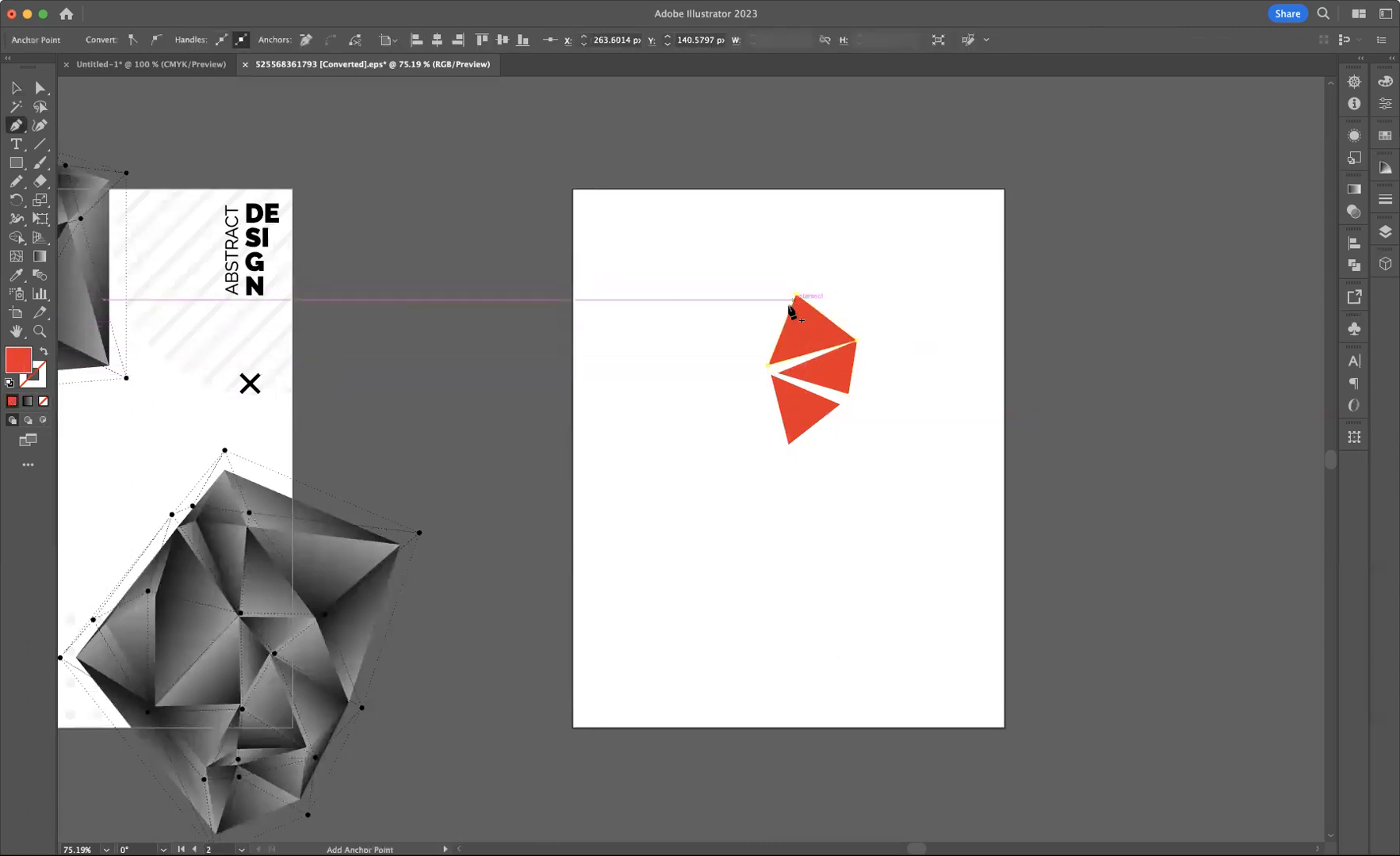
# Draw a fourth triangle to the upper left of the central corner
pyautogui.click(699, 326)
pyautogui.click(769, 367)
pyautogui.click(744, 318)
pyautogui.click(702, 327)
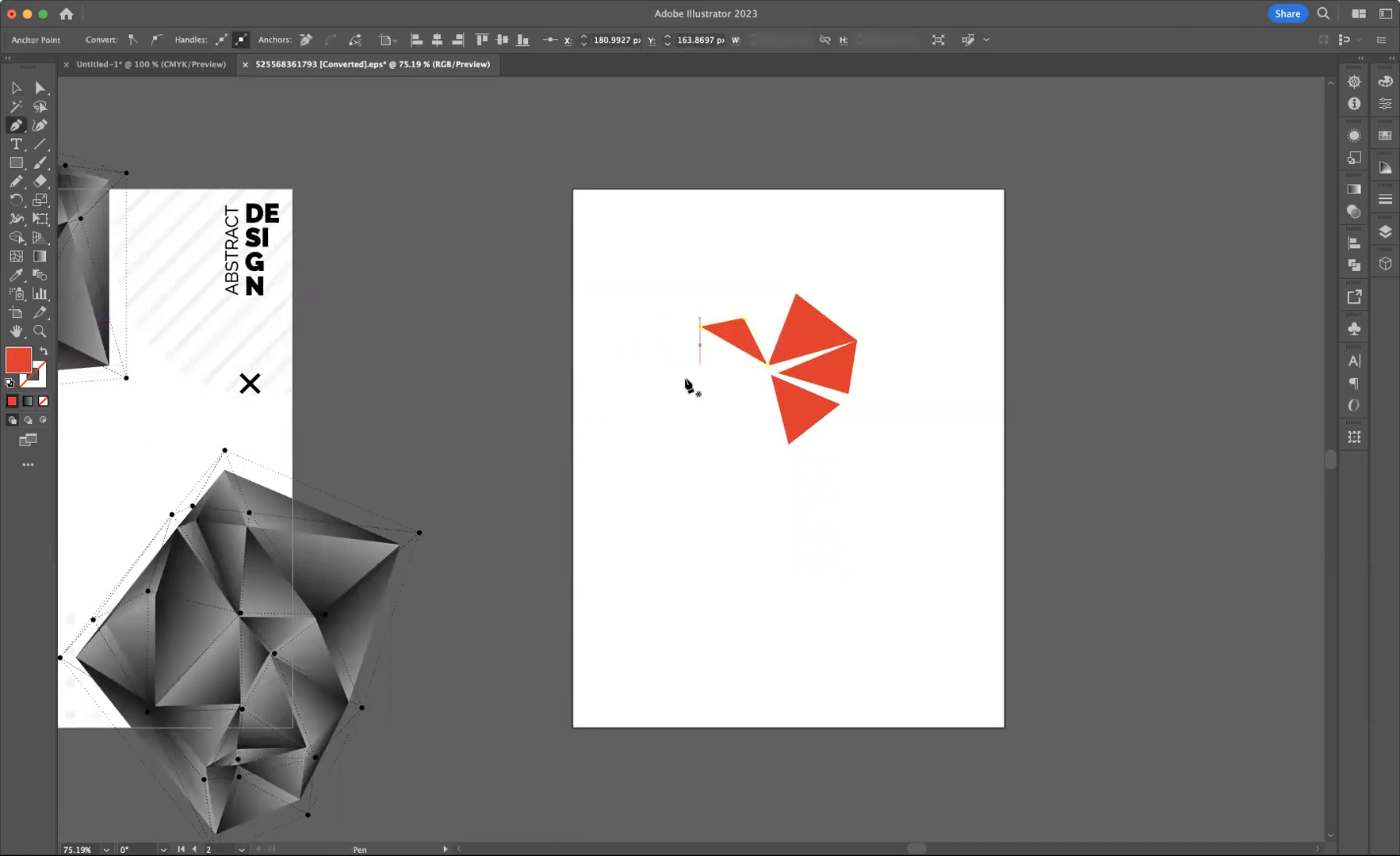
# Draw a fifth triangle to the lower left and return to the Selection tool
pyautogui.click(673, 375)
pyautogui.click(757, 376)
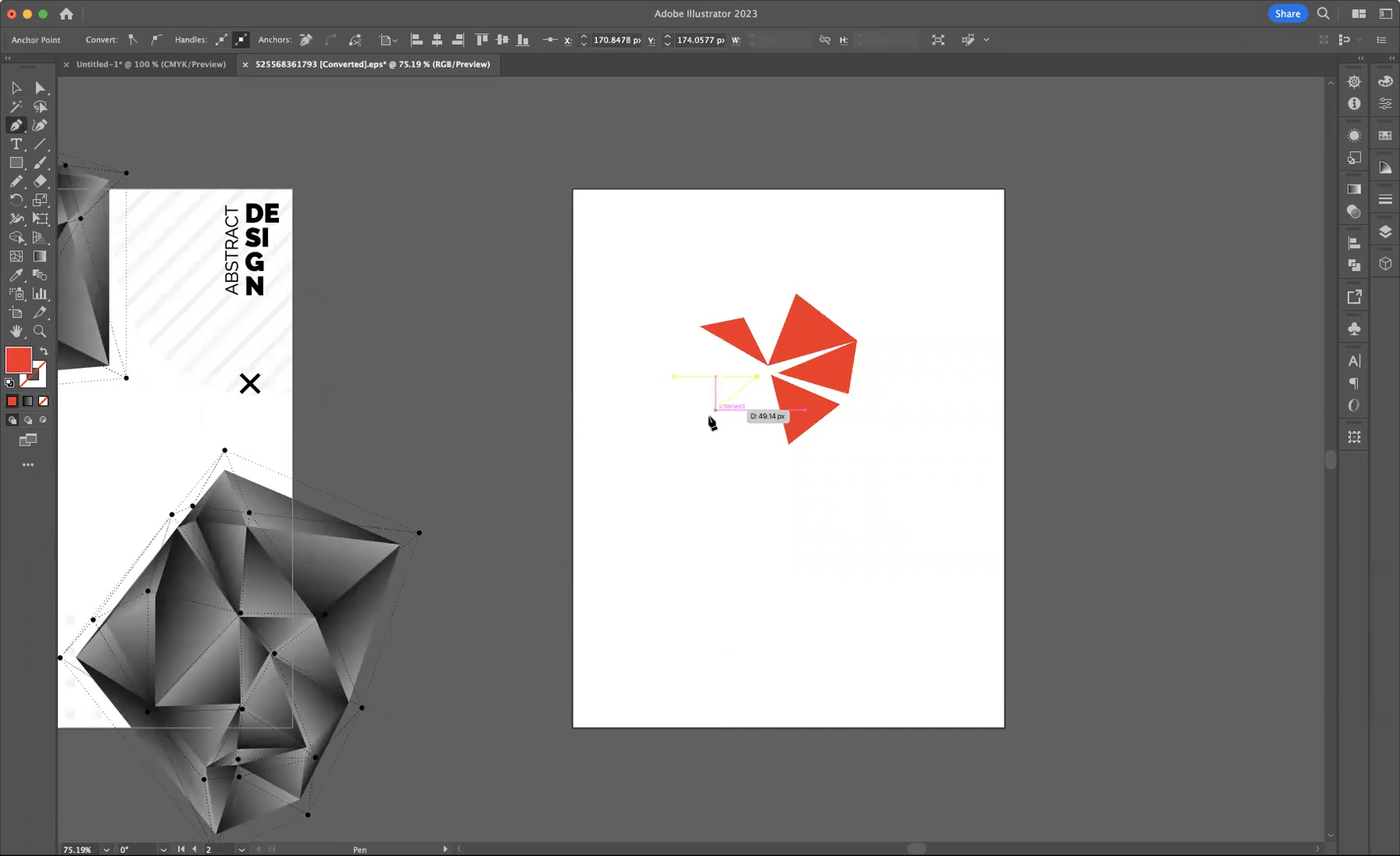
pyautogui.click(700, 424)
pyautogui.click(674, 377)
pyautogui.press('v')
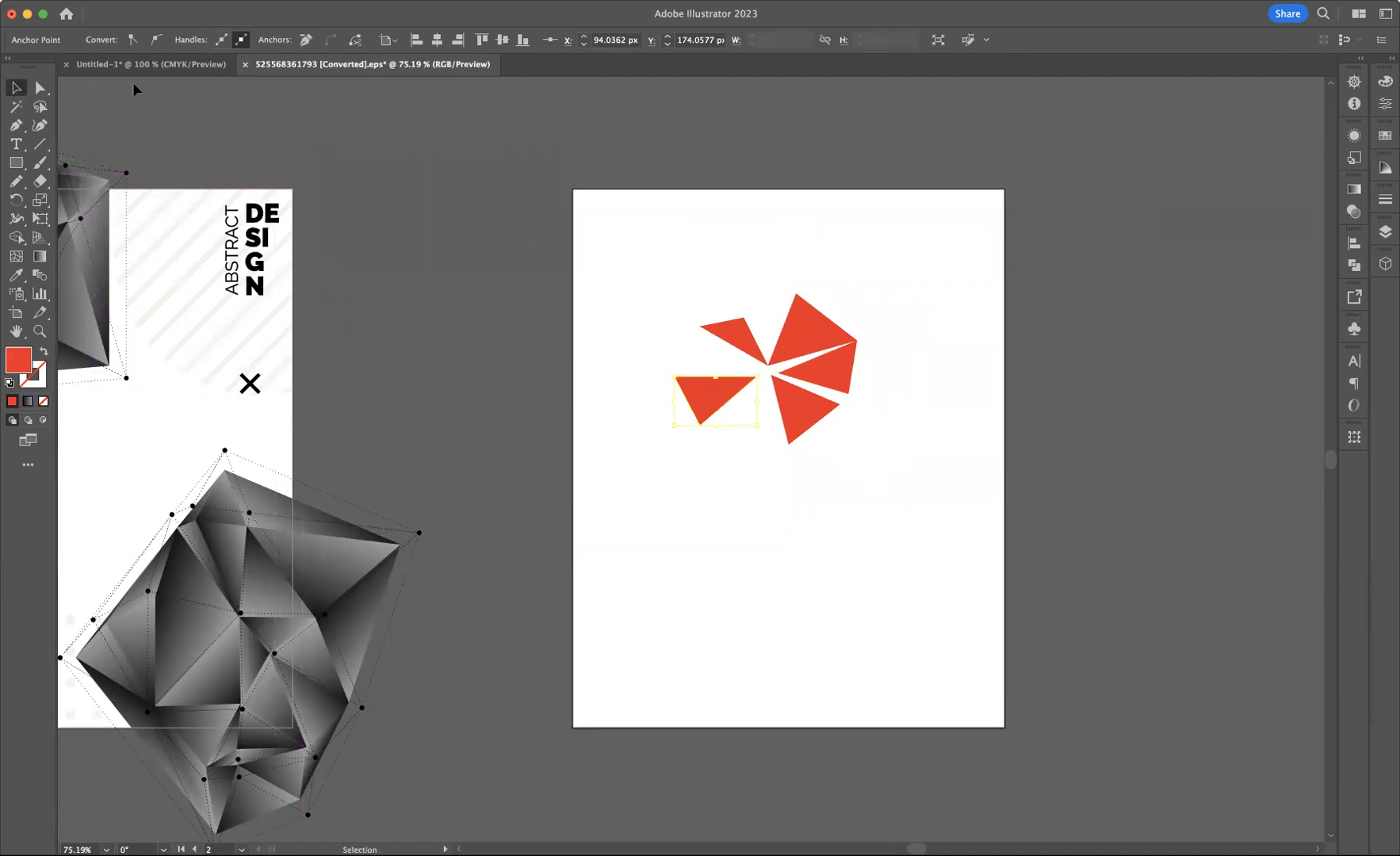
# Lasso the central anchor points of the triangles and average them on both axes so they meet
pyautogui.click(40, 107)
pyautogui.moveTo(768, 347)
pyautogui.mouseDown()
pyautogui.moveTo(735, 373)
pyautogui.moveTo(744, 393)
pyautogui.moveTo(791, 392)
pyautogui.moveTo(796, 366)
pyautogui.moveTo(759, 355)
pyautogui.mouseUp()
pyautogui.rightClick(768, 370)
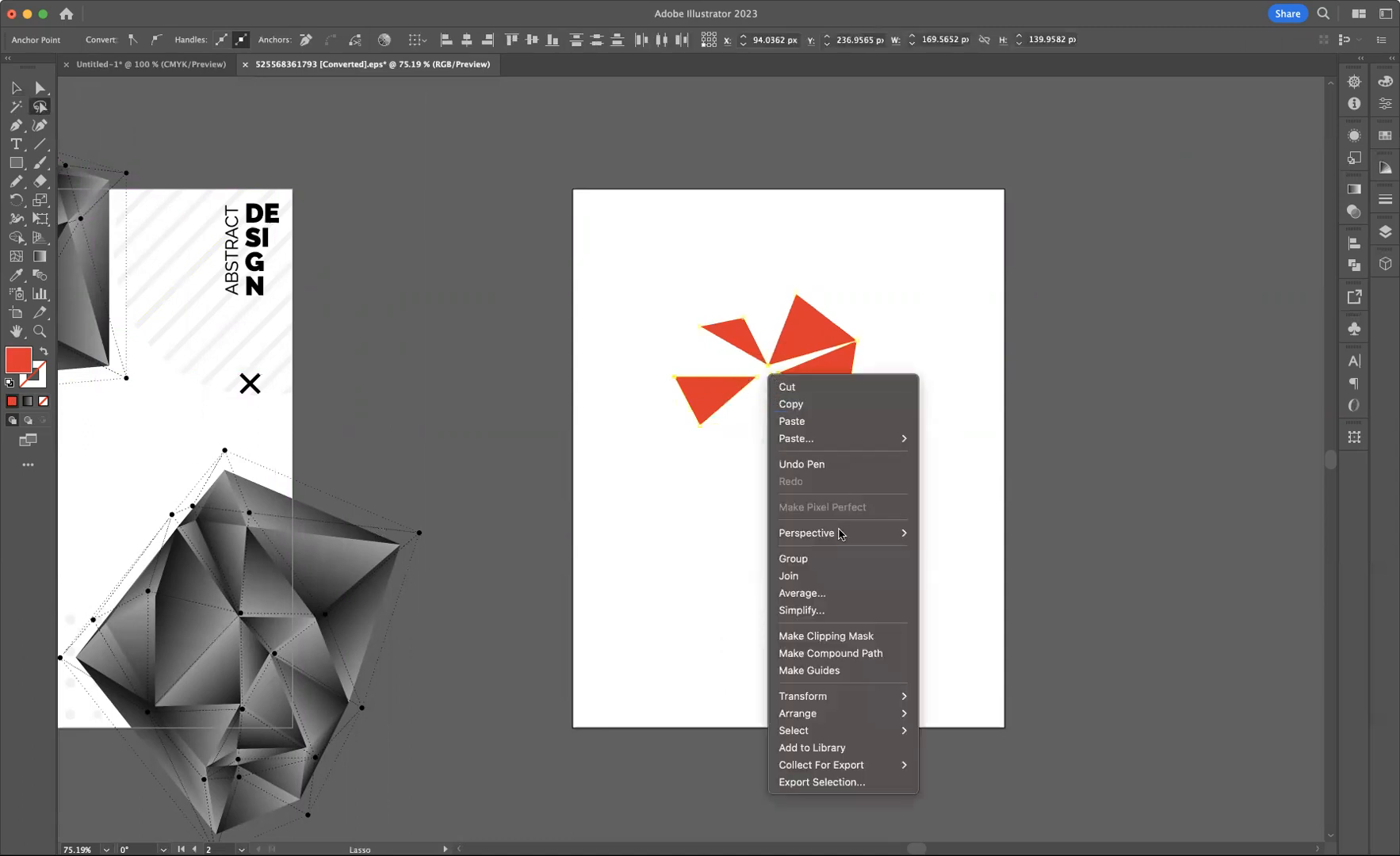
pyautogui.click(819, 593)
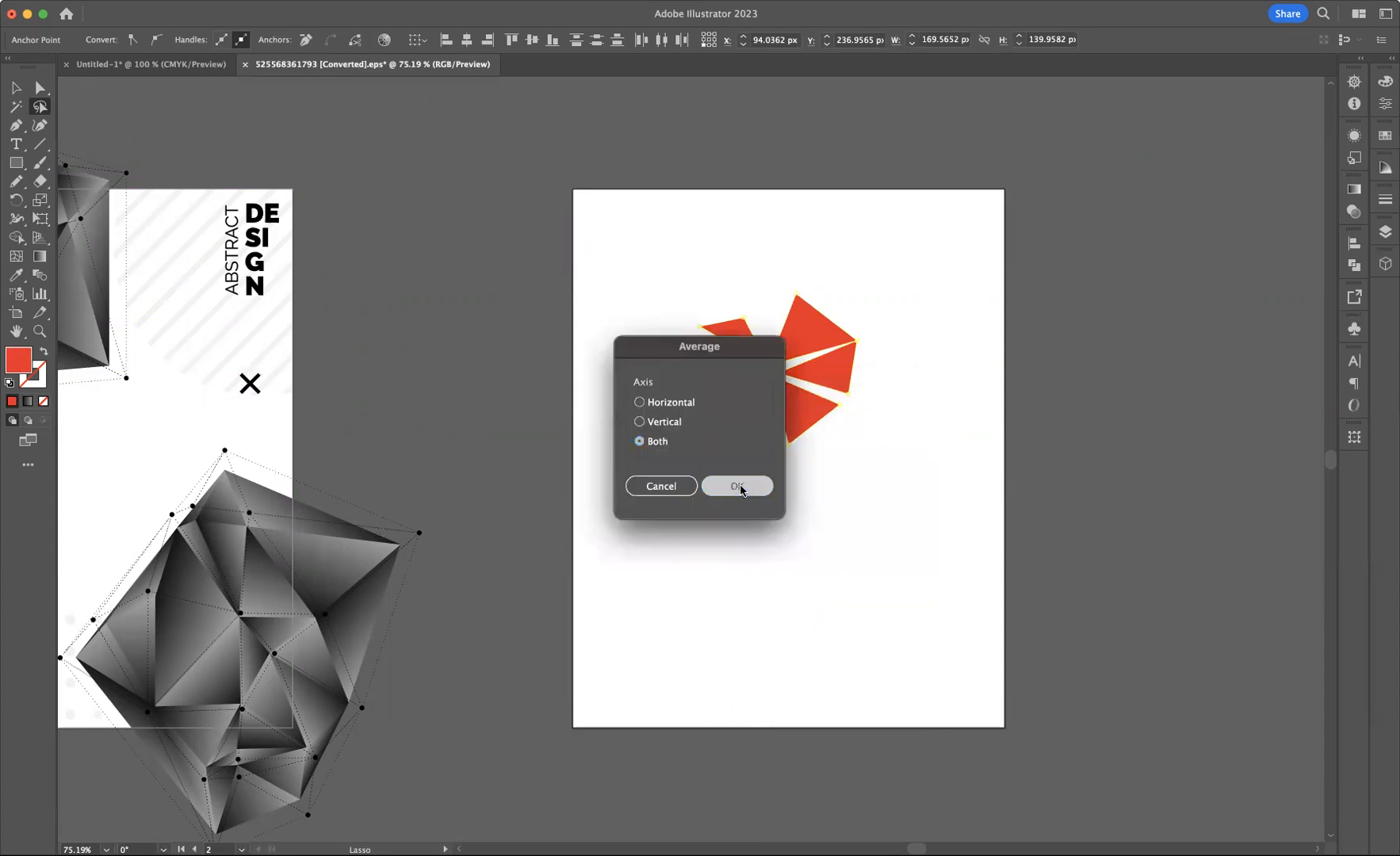
pyautogui.click(739, 486)
# Lasso the neighbouring right-side anchor points and average them on both axes
pyautogui.moveTo(866, 394)
pyautogui.mouseDown()
pyautogui.moveTo(821, 394)
pyautogui.moveTo(814, 413)
pyautogui.moveTo(840, 428)
pyautogui.moveTo(870, 397)
pyautogui.mouseUp()
pyautogui.rightClick(850, 407)
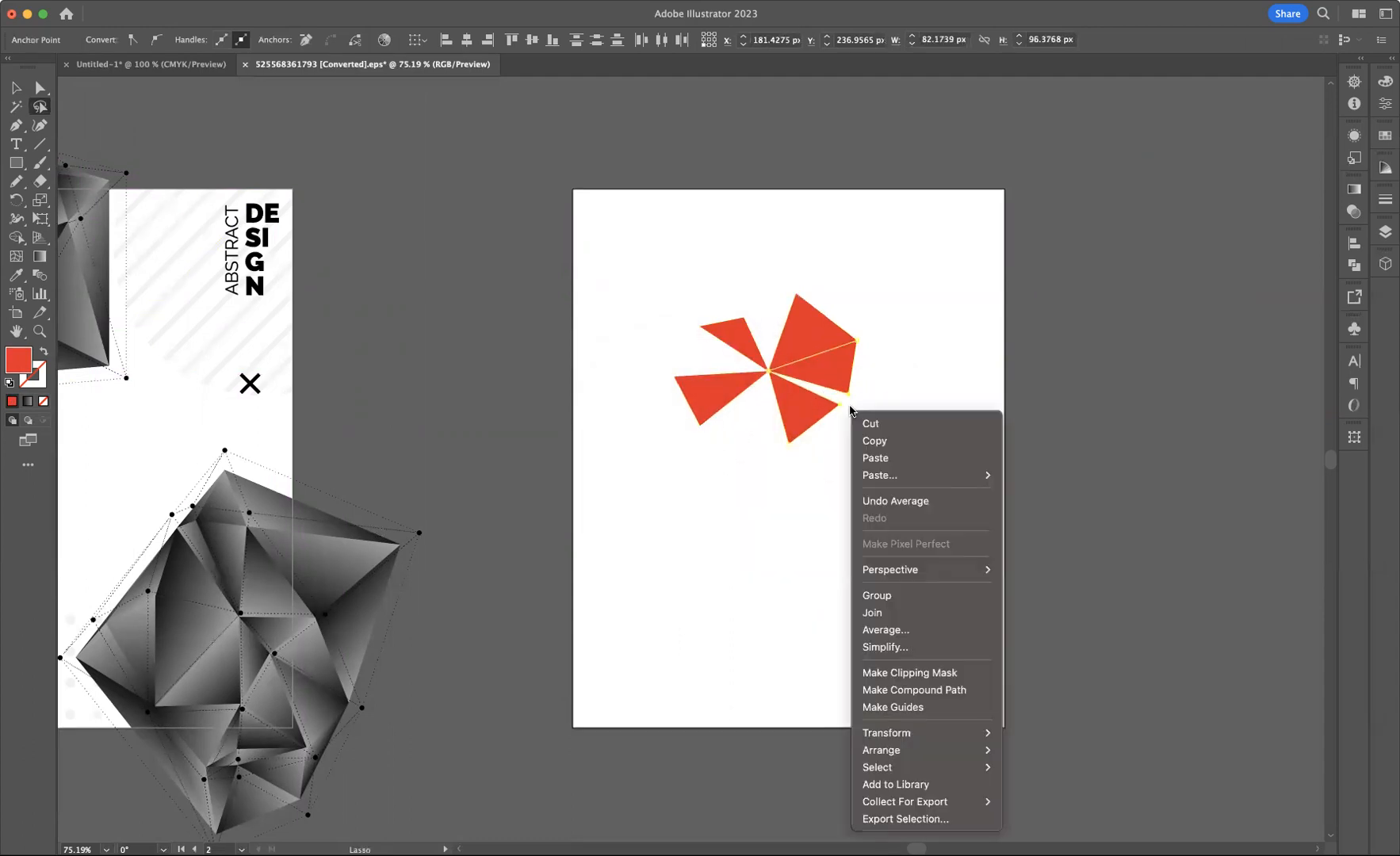
pyautogui.click(893, 631)
pyautogui.click(738, 485)
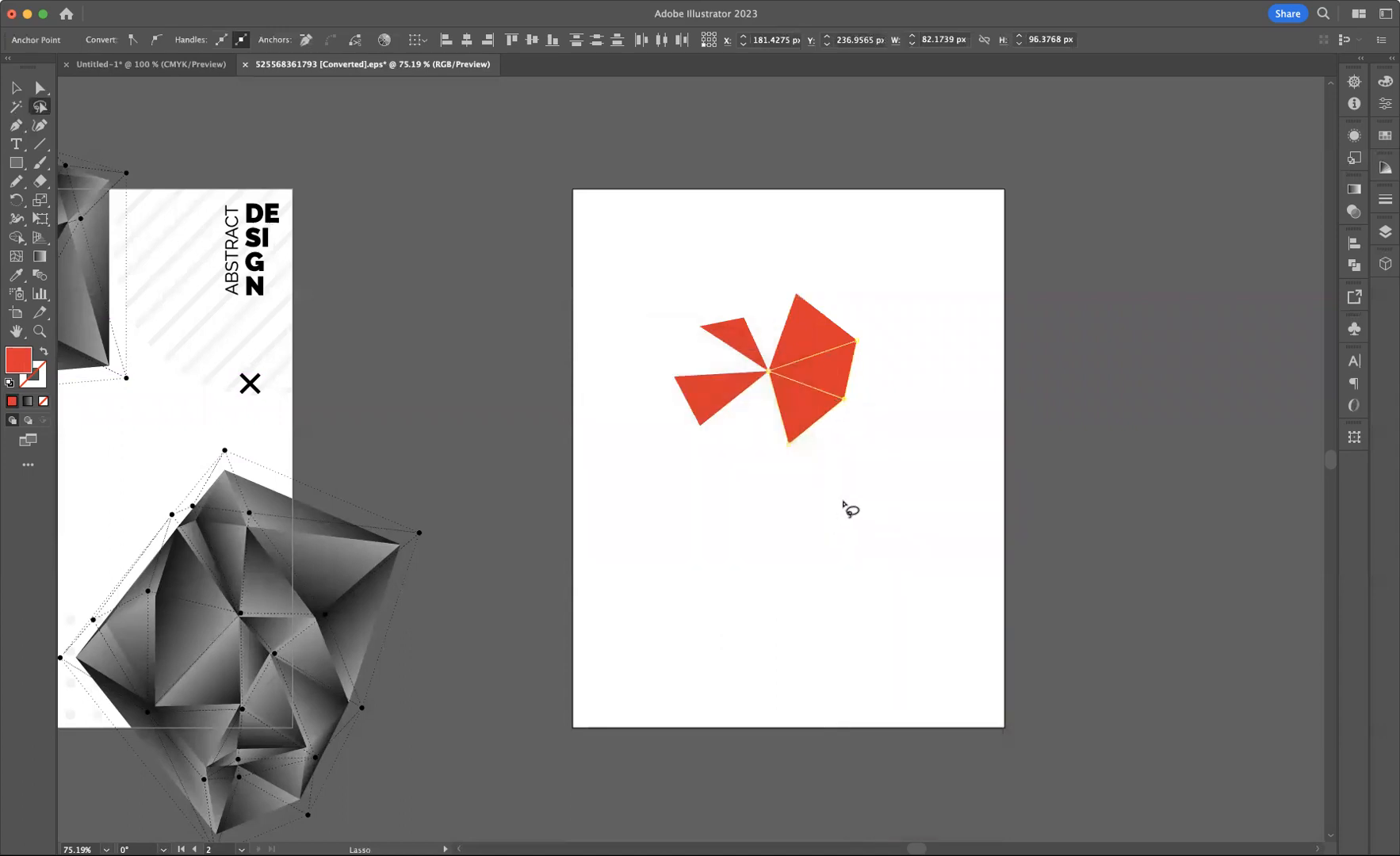
# Lasso the neighbouring left-side anchor points and average them on both axes
pyautogui.moveTo(716, 308)
pyautogui.mouseDown()
pyautogui.moveTo(682, 339)
pyautogui.moveTo(663, 404)
pyautogui.moveTo(690, 414)
pyautogui.moveTo(730, 368)
pyautogui.moveTo(714, 311)
pyautogui.mouseUp()
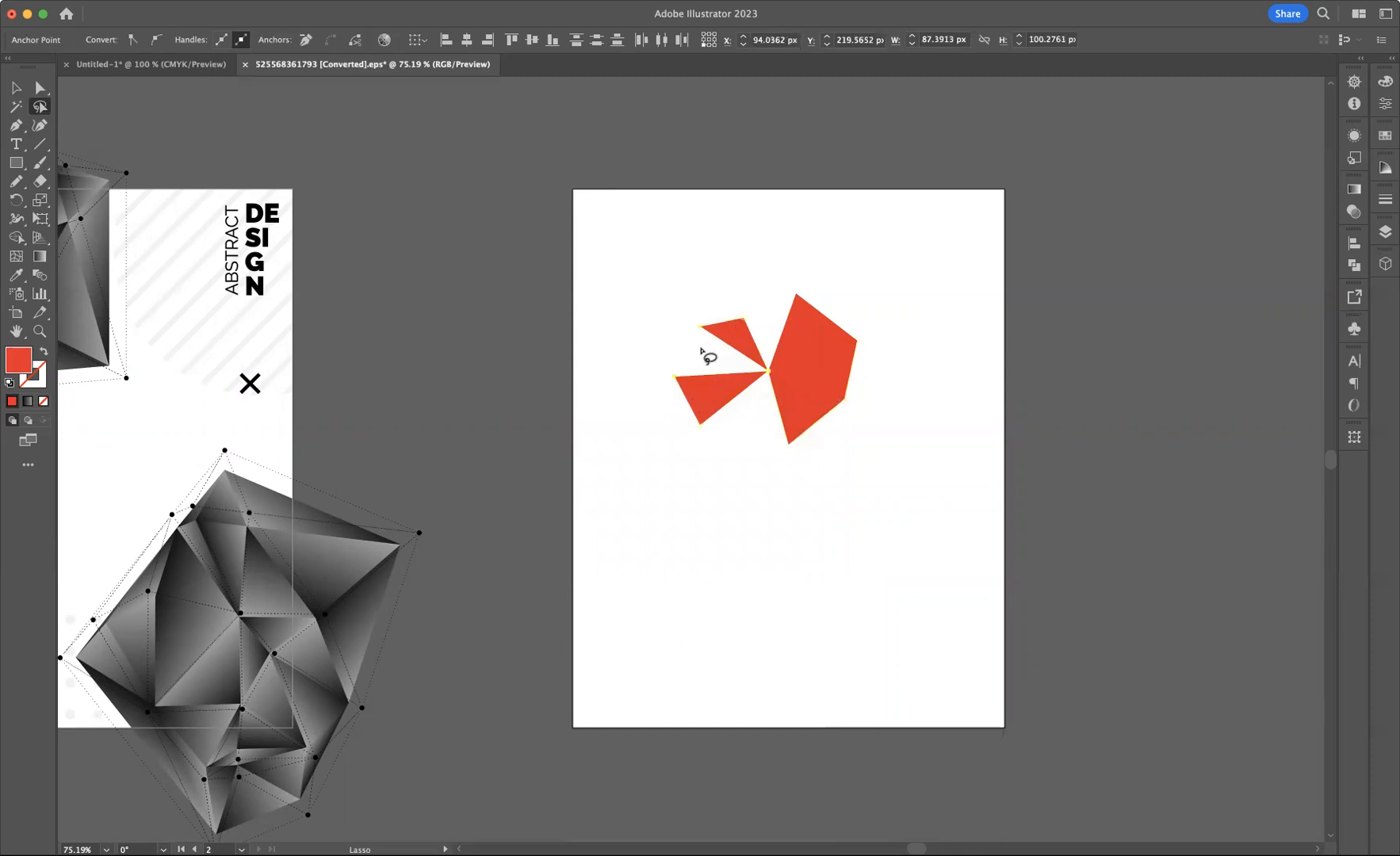
pyautogui.rightClick(705, 354)
pyautogui.click(741, 571)
pyautogui.click(737, 486)
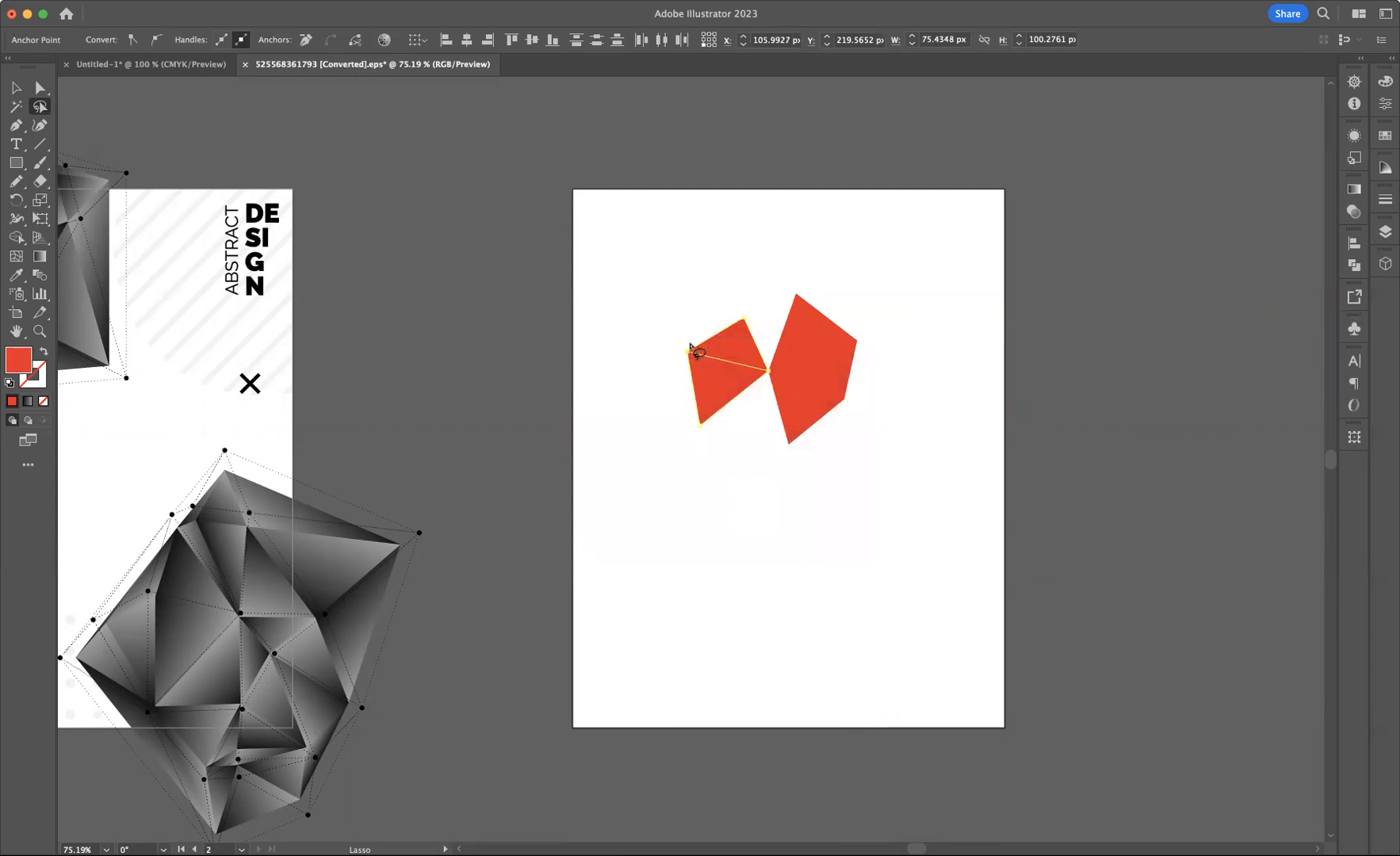
# Zoom in and move the shared left anchor point of the left triangles slightly inward with Direct Selection
pyautogui.press('super+equal')
pyautogui.press('super+equal')
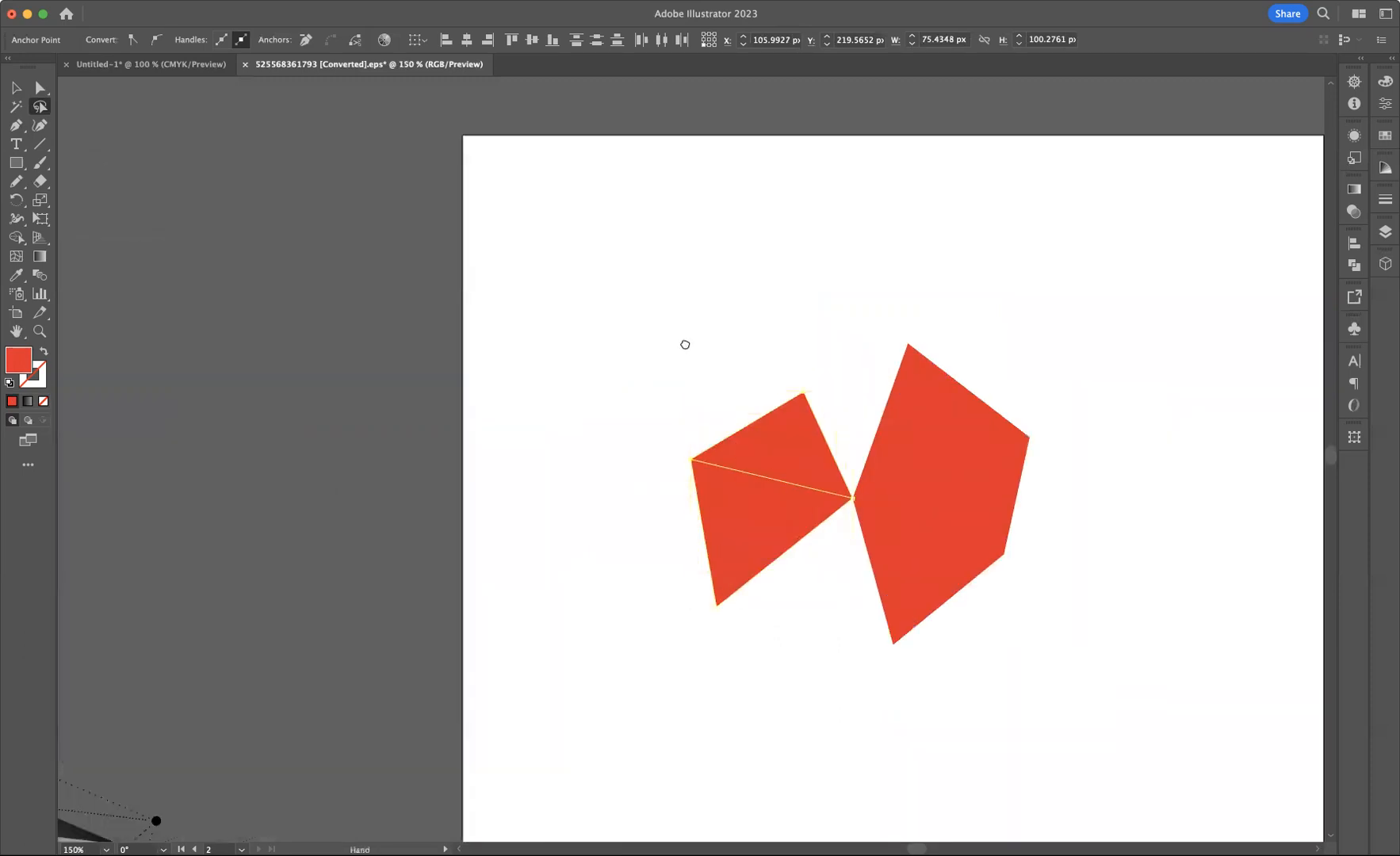
pyautogui.moveTo(691, 349); pyautogui.dragTo(532, 258)
pyautogui.click(40, 88)
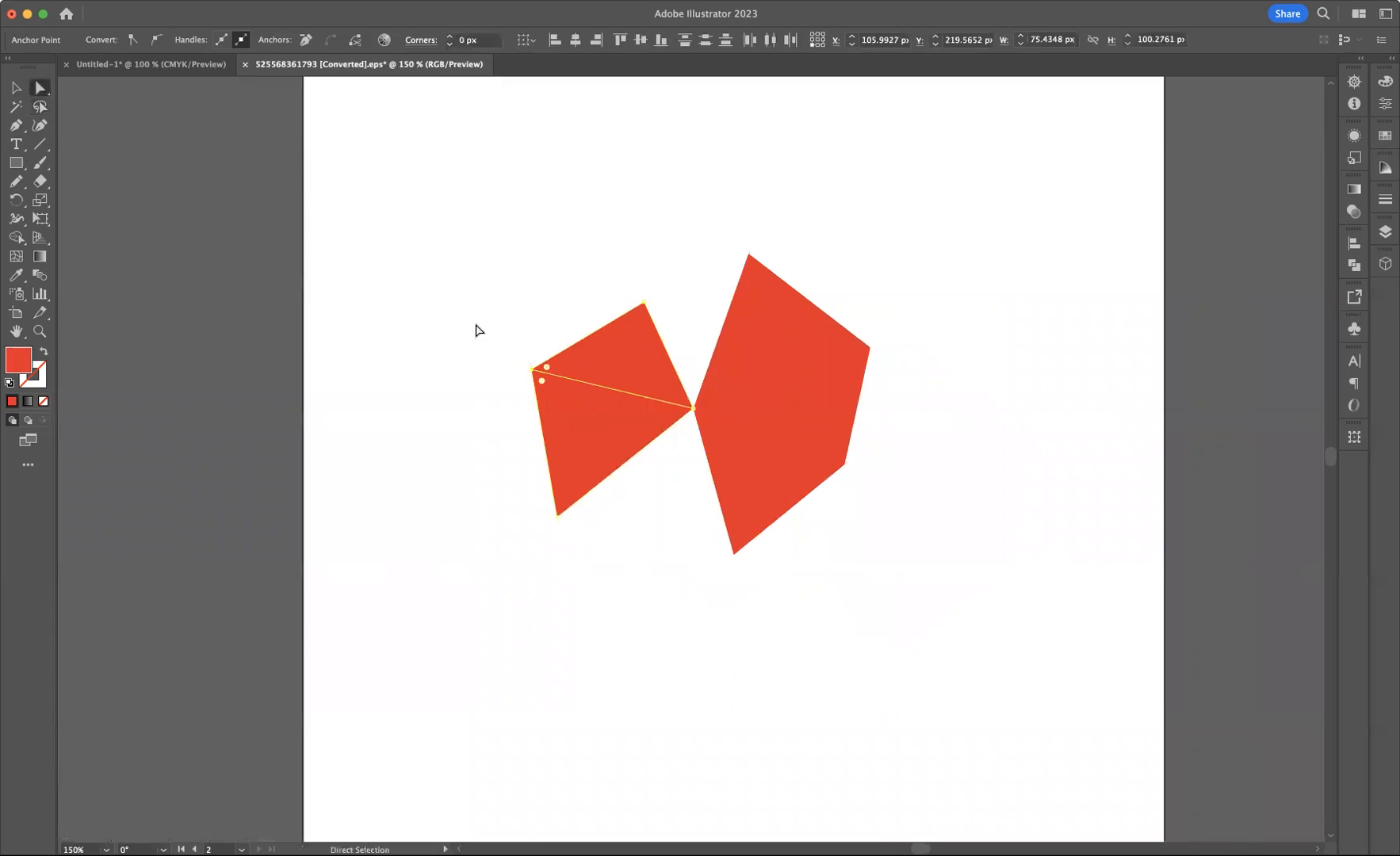
pyautogui.moveTo(533, 373)
pyautogui.mouseDown()
pyautogui.moveTo(565, 356)
pyautogui.moveTo(560, 322)
pyautogui.moveTo(530, 402)
pyautogui.moveTo(563, 331)
pyautogui.moveTo(541, 322)
pyautogui.moveTo(549, 386)
pyautogui.mouseUp()
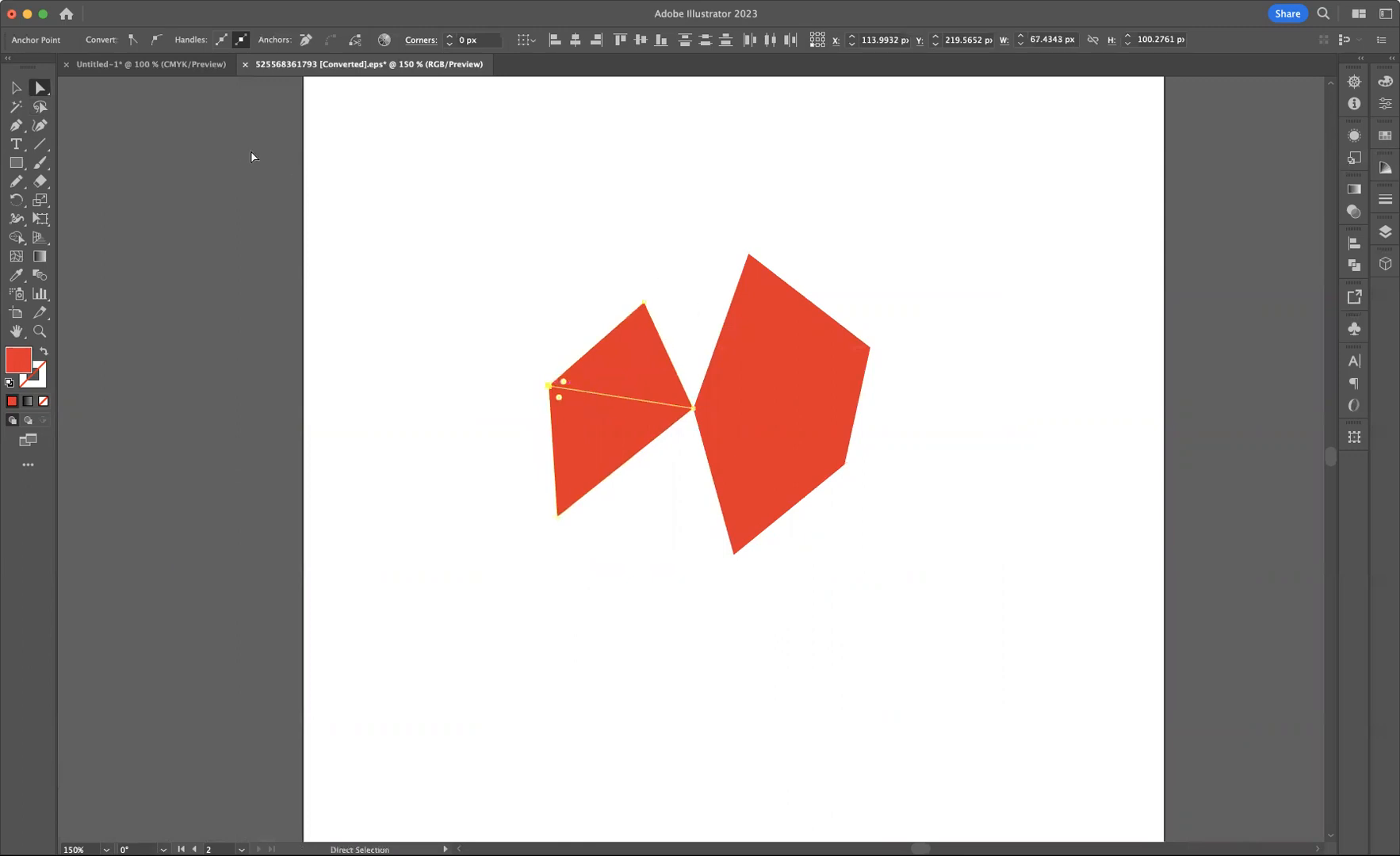
# Draw a new triangle filling the upper gap between the left and right shapes with the Pen tool
pyautogui.click(25, 131)
pyautogui.click(655, 298)
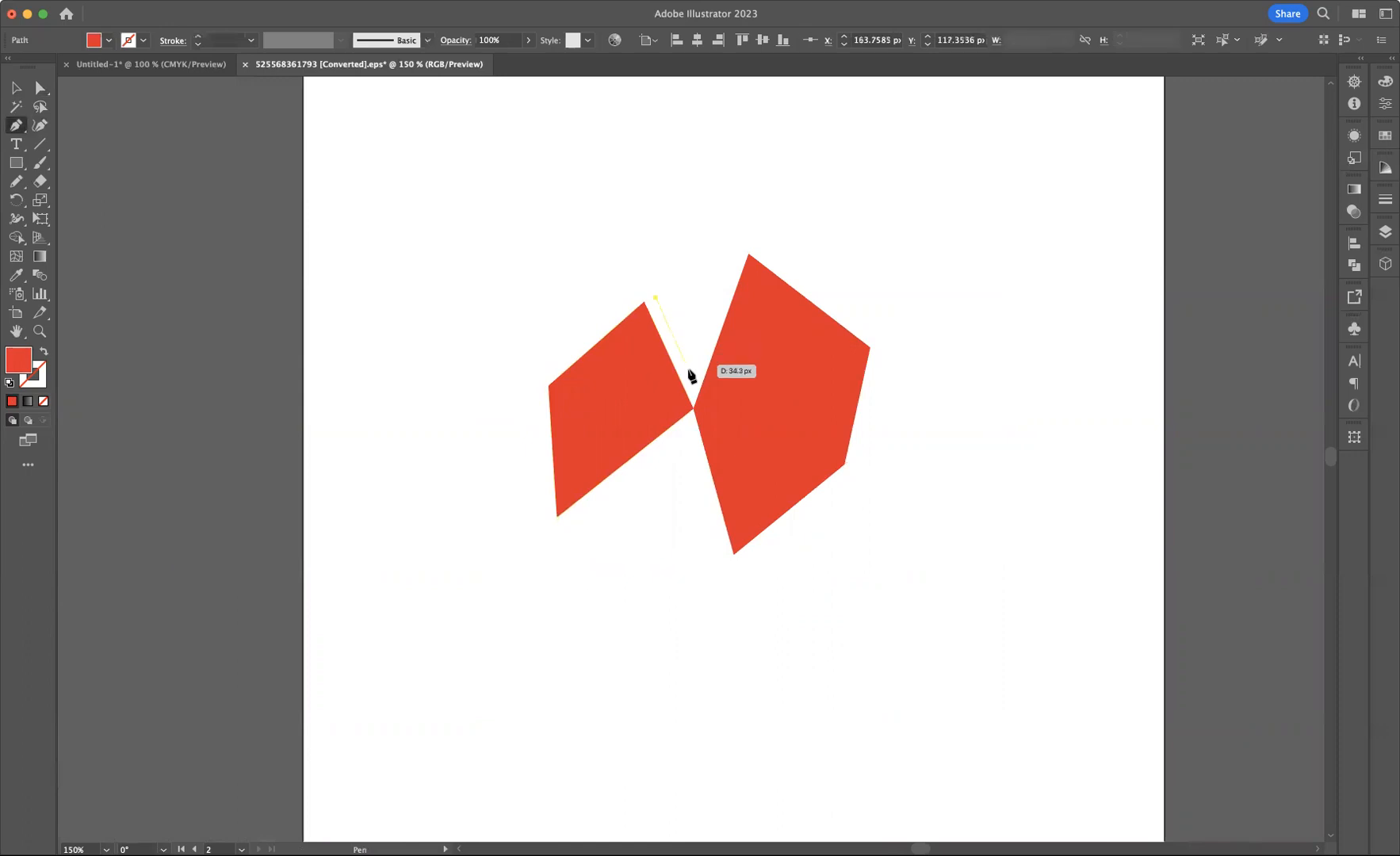
pyautogui.click(694, 385)
pyautogui.click(733, 253)
pyautogui.click(657, 298)
# Lasso the upper-left shared anchor points and average them on both axes
pyautogui.click(36, 109)
pyautogui.moveTo(620, 279)
pyautogui.mouseDown()
pyautogui.moveTo(618, 318)
pyautogui.moveTo(668, 329)
pyautogui.moveTo(624, 263)
pyautogui.moveTo(642, 299)
pyautogui.mouseUp()
pyautogui.rightClick(643, 299)
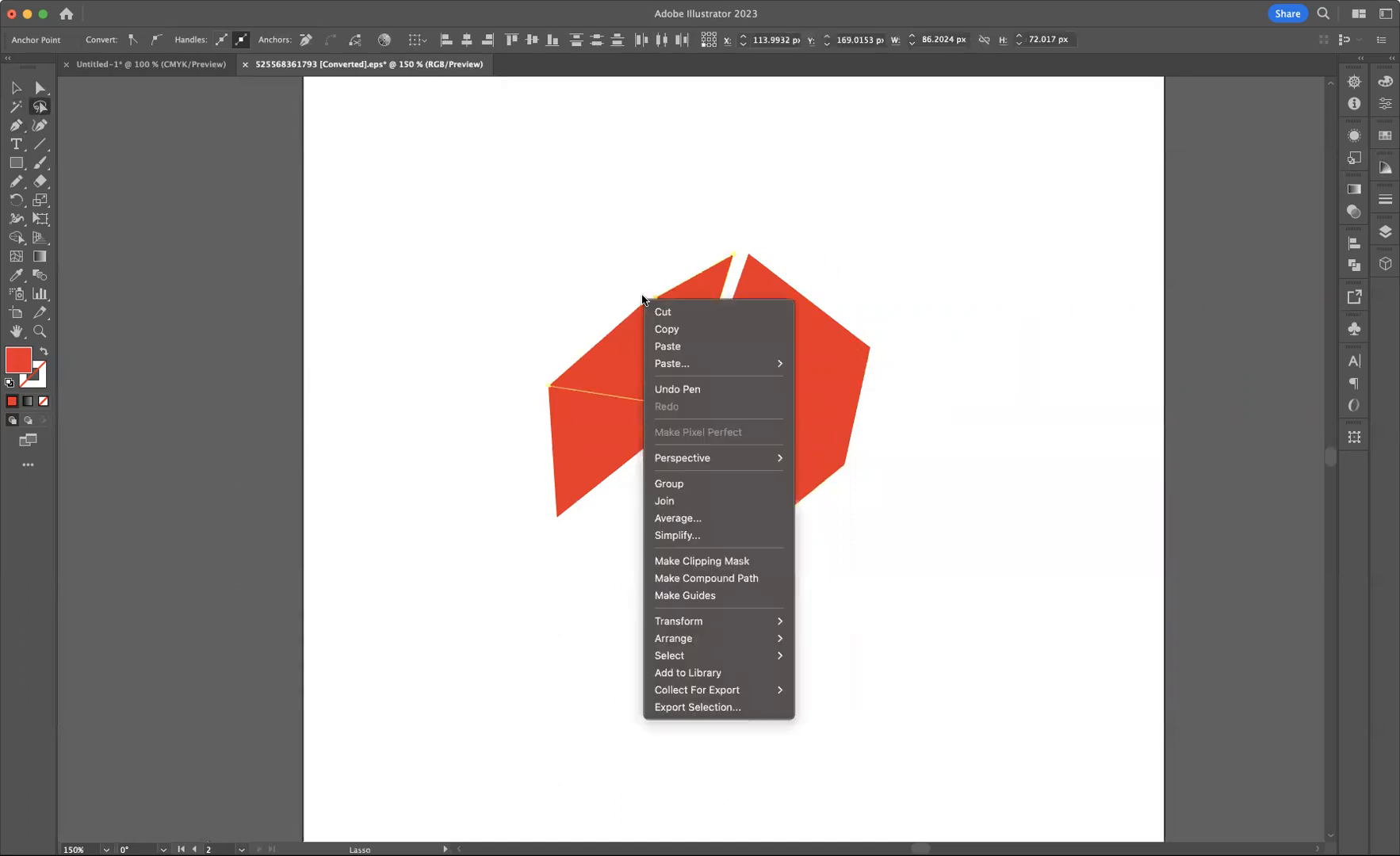
pyautogui.click(690, 522)
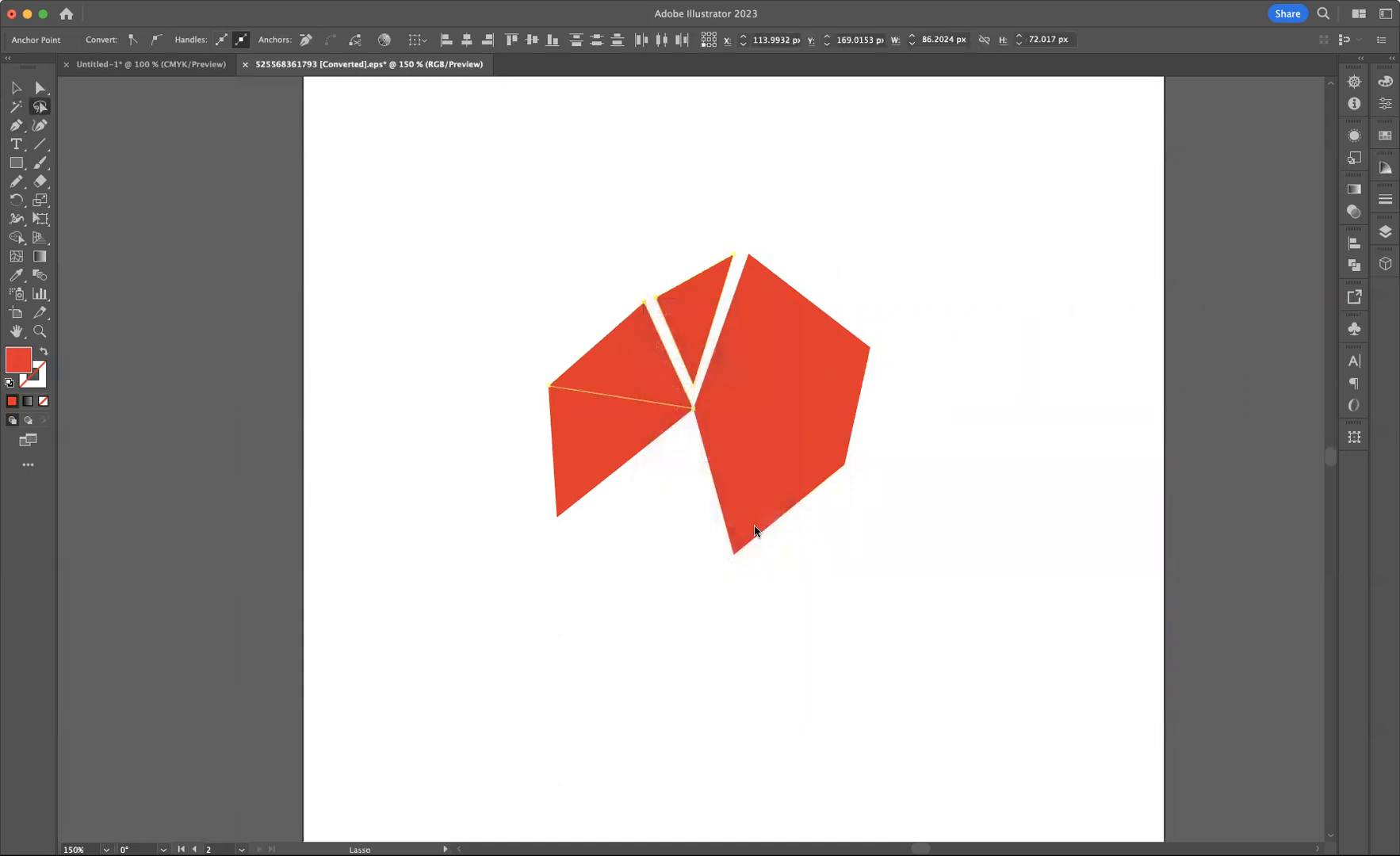
pyautogui.click(738, 486)
# Lasso the top anchor points and average them on both axes
pyautogui.moveTo(720, 260)
pyautogui.mouseDown()
pyautogui.moveTo(720, 219)
pyautogui.moveTo(723, 238)
pyautogui.mouseUp()
pyautogui.rightClick(741, 278)
pyautogui.click(801, 498)
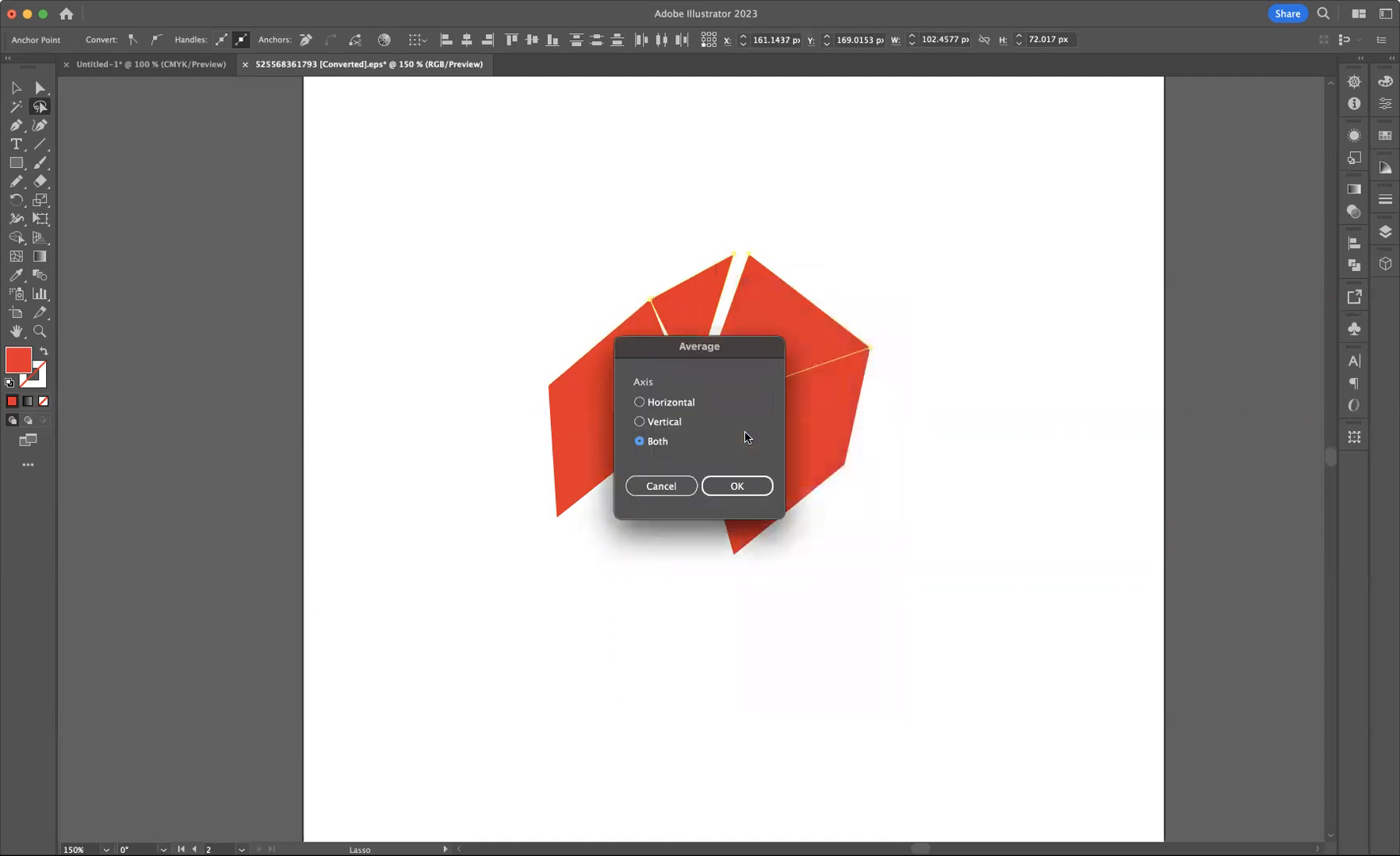
pyautogui.click(737, 483)
# Lasso the central anchor points again and average them on both axes
pyautogui.moveTo(684, 363)
pyautogui.mouseDown()
pyautogui.moveTo(670, 414)
pyautogui.moveTo(721, 383)
pyautogui.moveTo(715, 407)
pyautogui.mouseUp()
pyautogui.rightClick(714, 406)
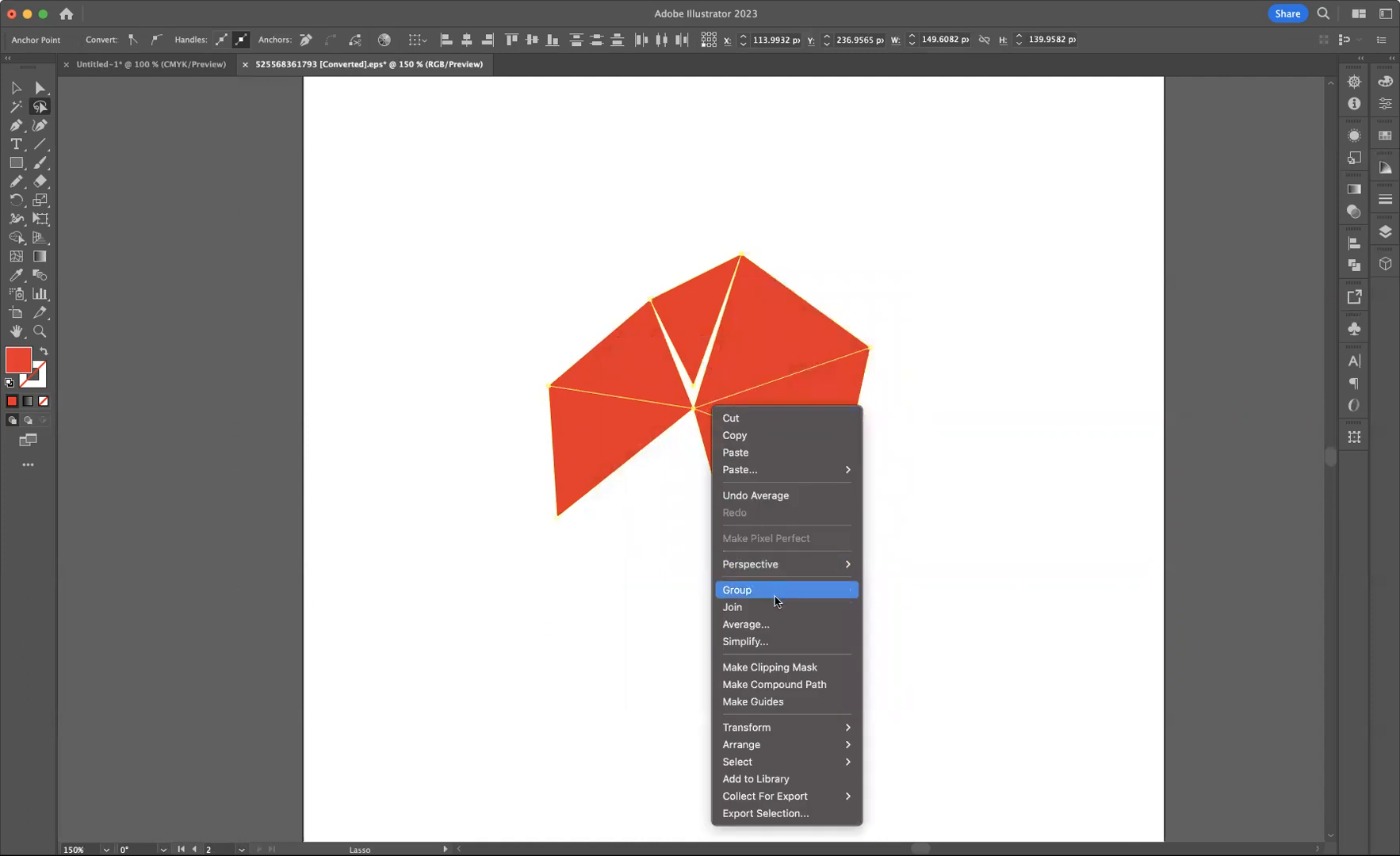
pyautogui.click(776, 625)
pyautogui.click(739, 488)
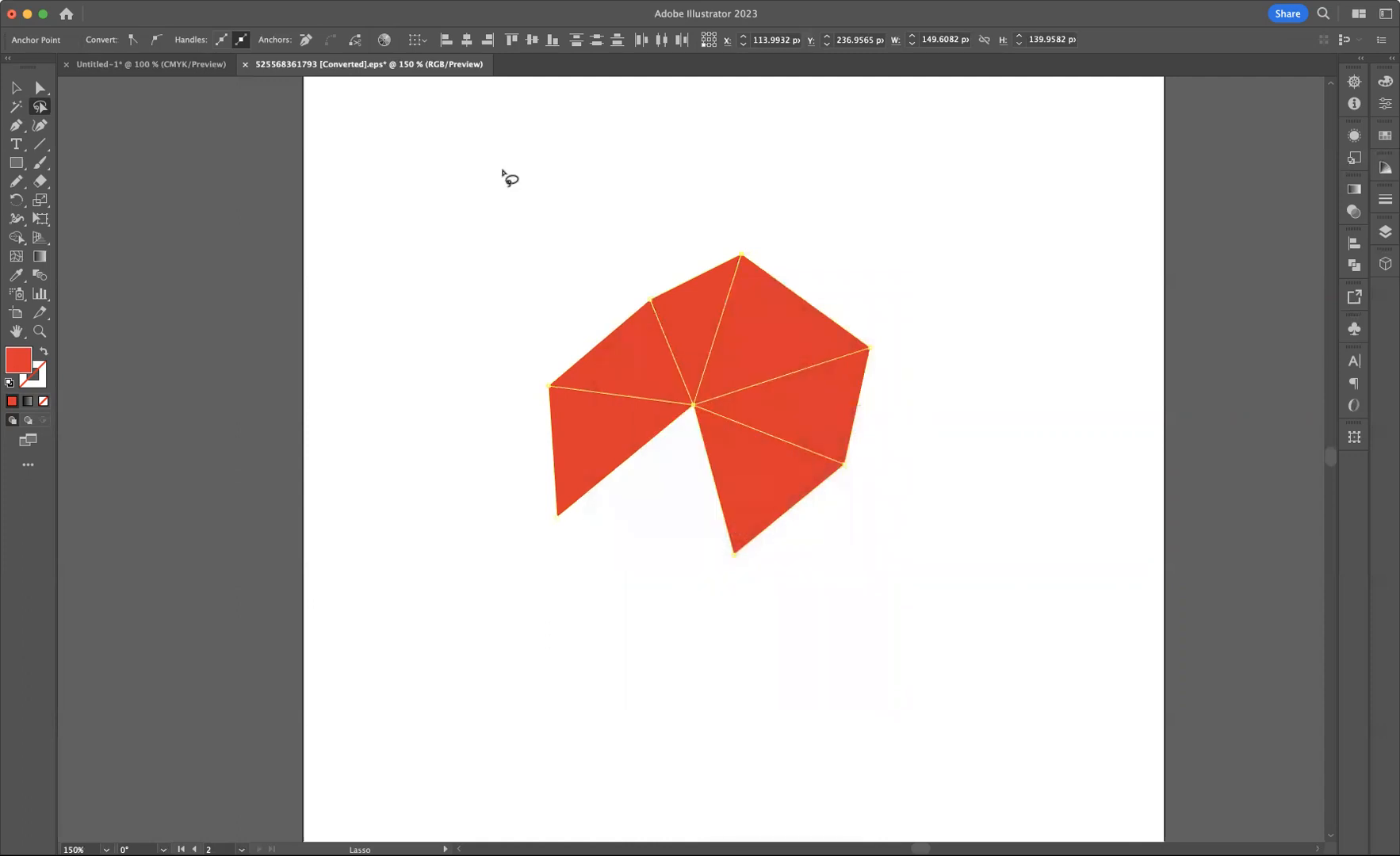
# Apply a linear gradient to the top-right triangle and set the gradient's end stop to white
pyautogui.click(16, 87)
pyautogui.click(397, 150)
pyautogui.click(799, 326)
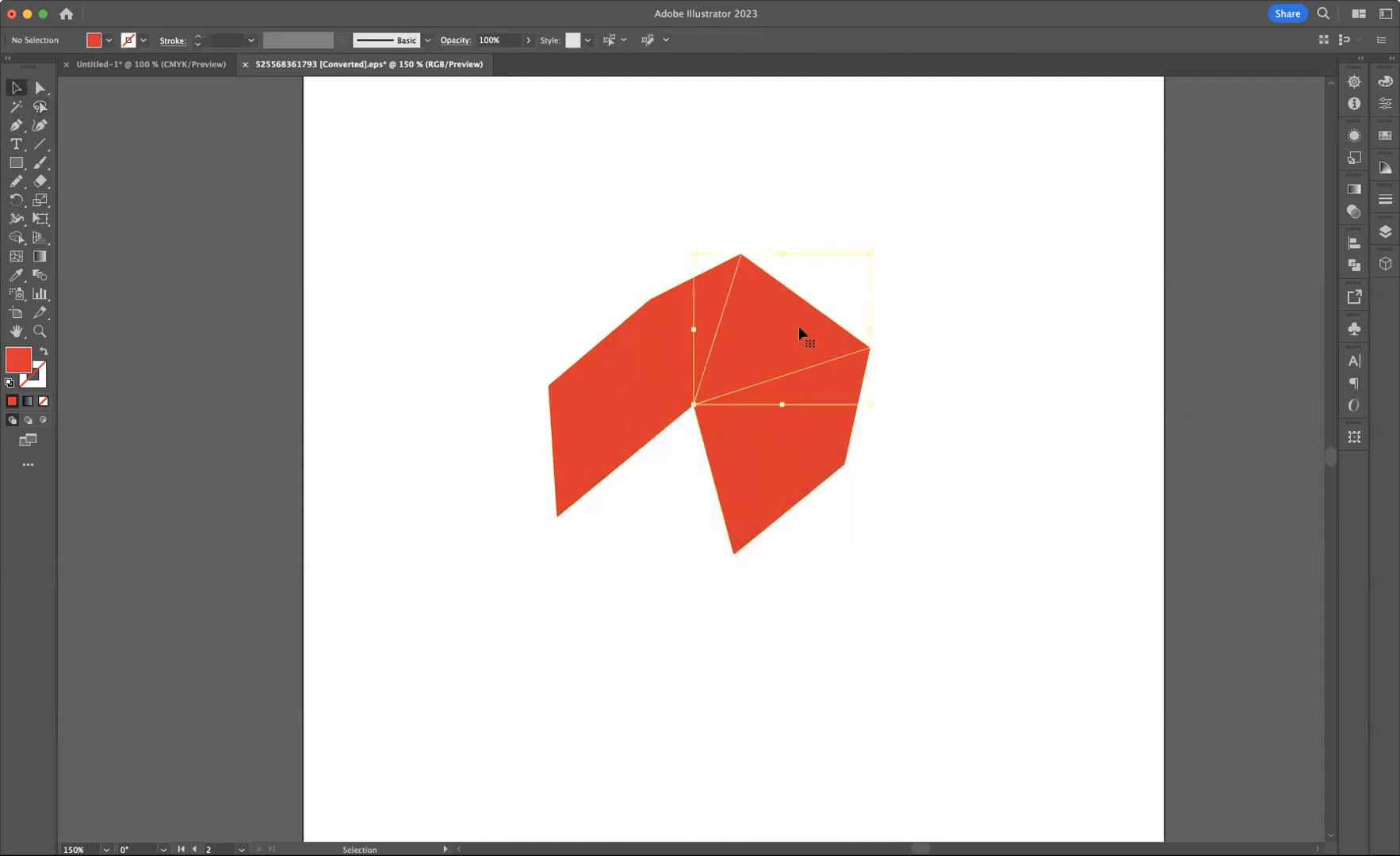
pyautogui.click(27, 402)
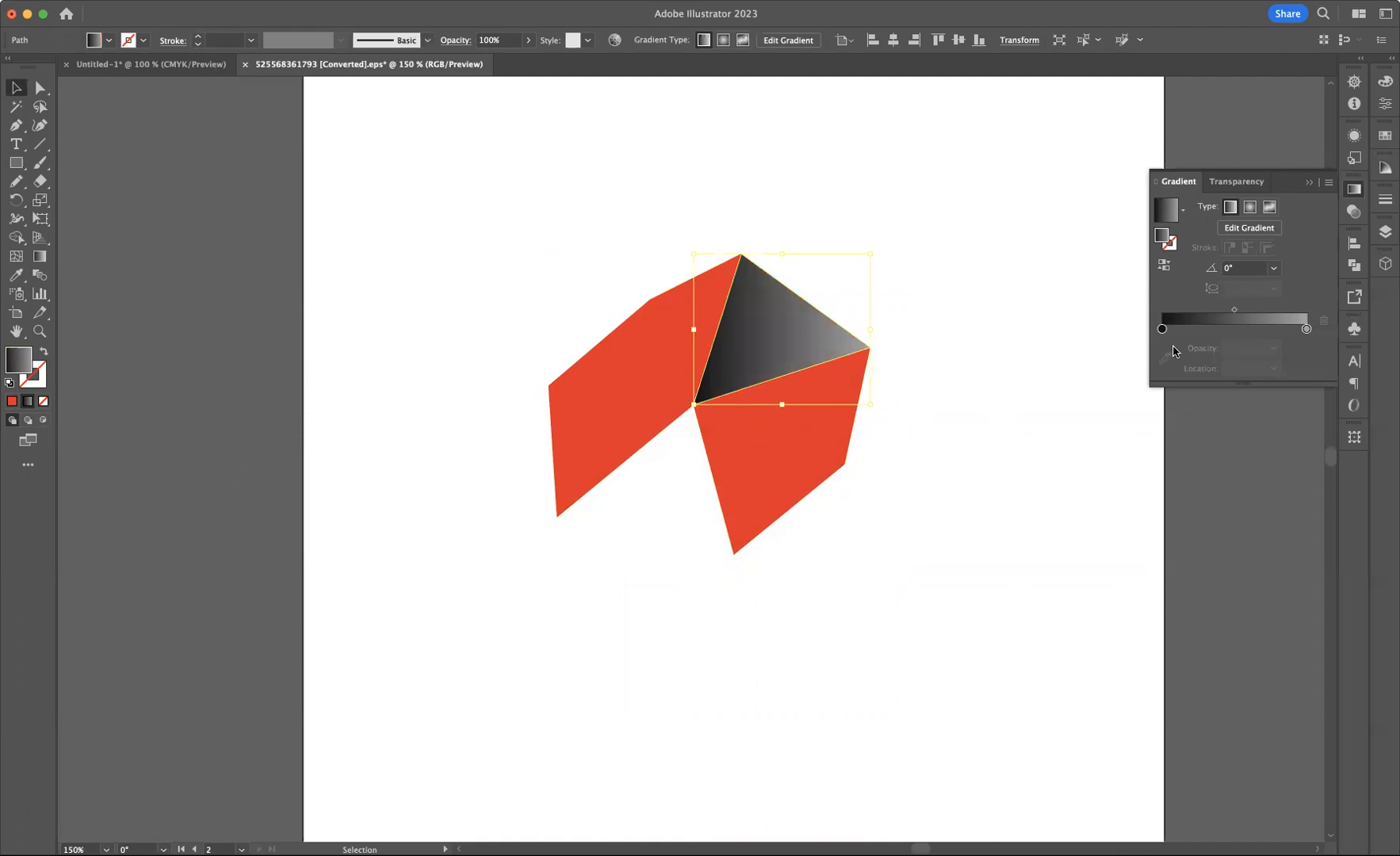
pyautogui.click(1306, 330)
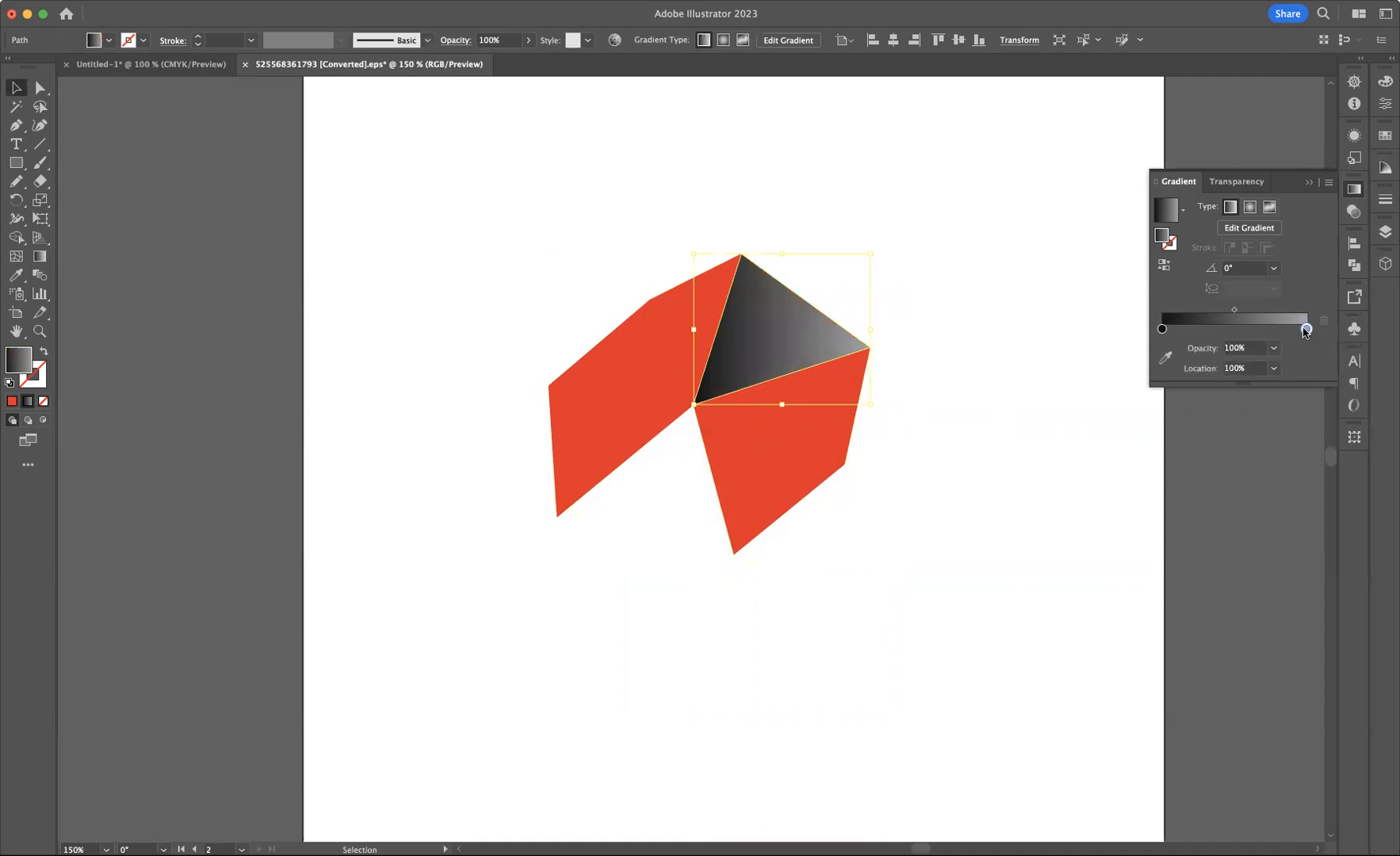
pyautogui.doubleClick(1305, 330)
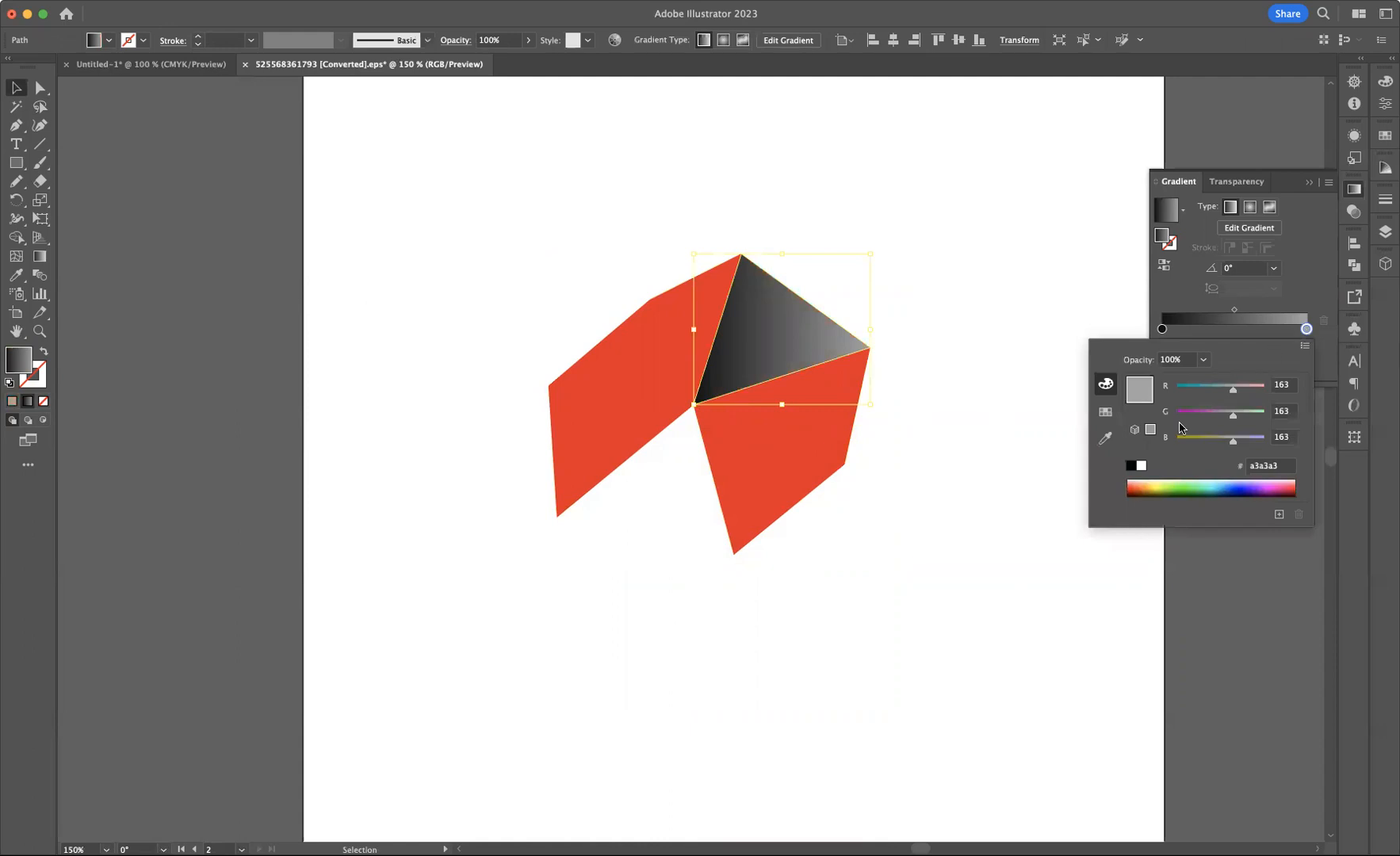
pyautogui.click(1141, 466)
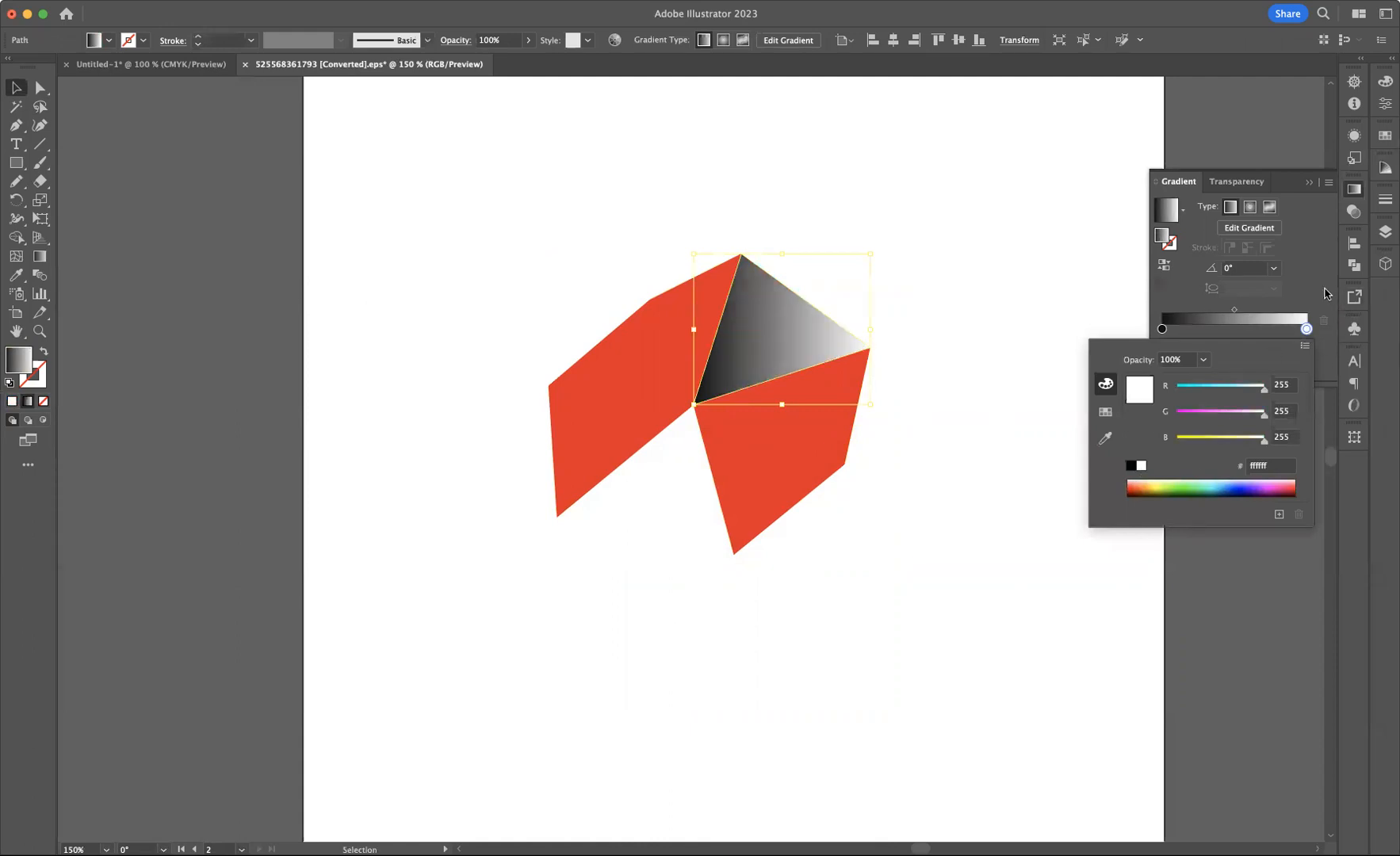
pyautogui.click(1084, 305)
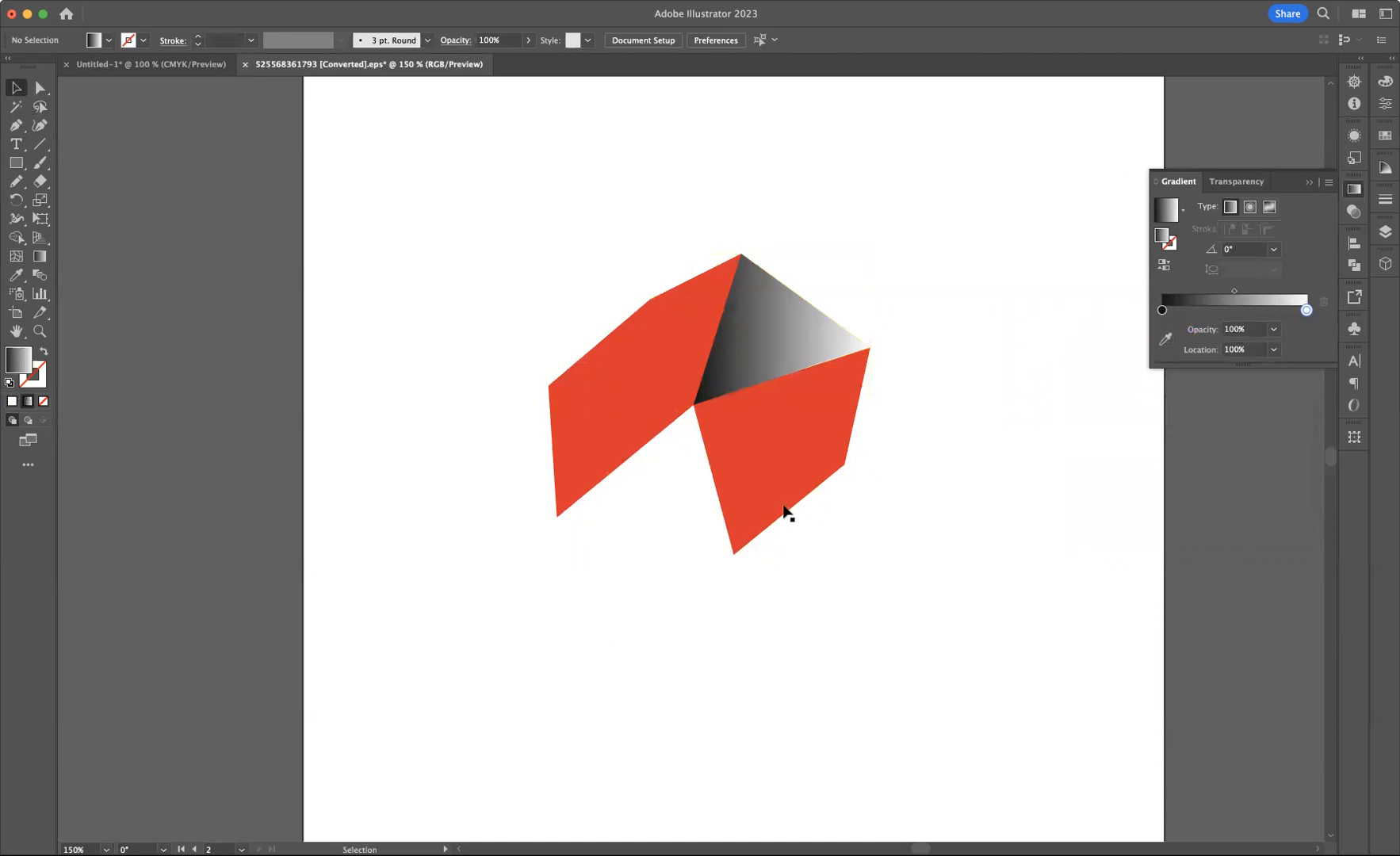
# Copy the top-right triangle's gradient onto the lower triangle with the Eyedropper
pyautogui.click(760, 485)
pyautogui.press('i')
pyautogui.click(768, 326)
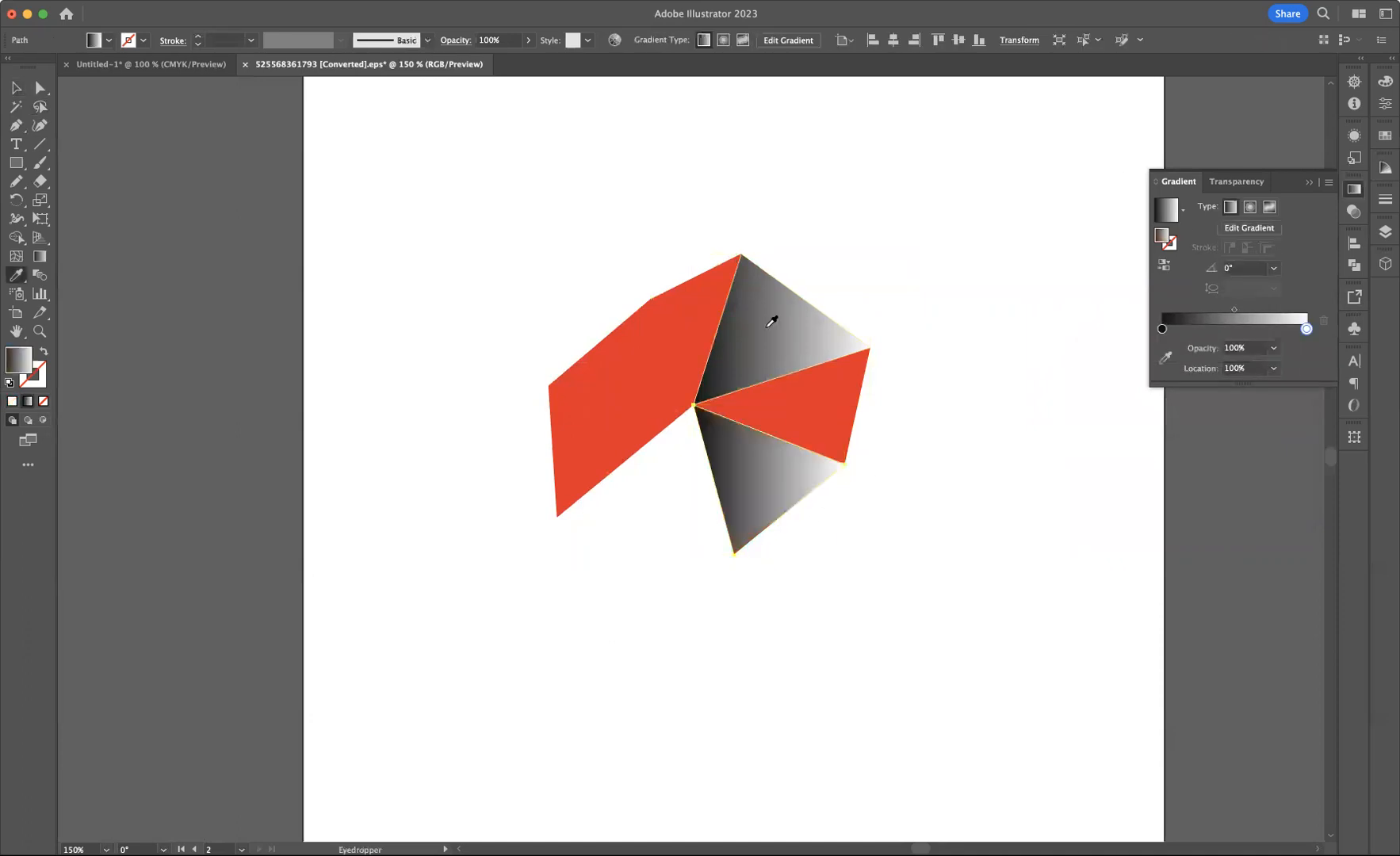
# Copy the gradient onto the right triangle with the Eyedropper and reverse its direction
pyautogui.press('v')
pyautogui.click(849, 384)
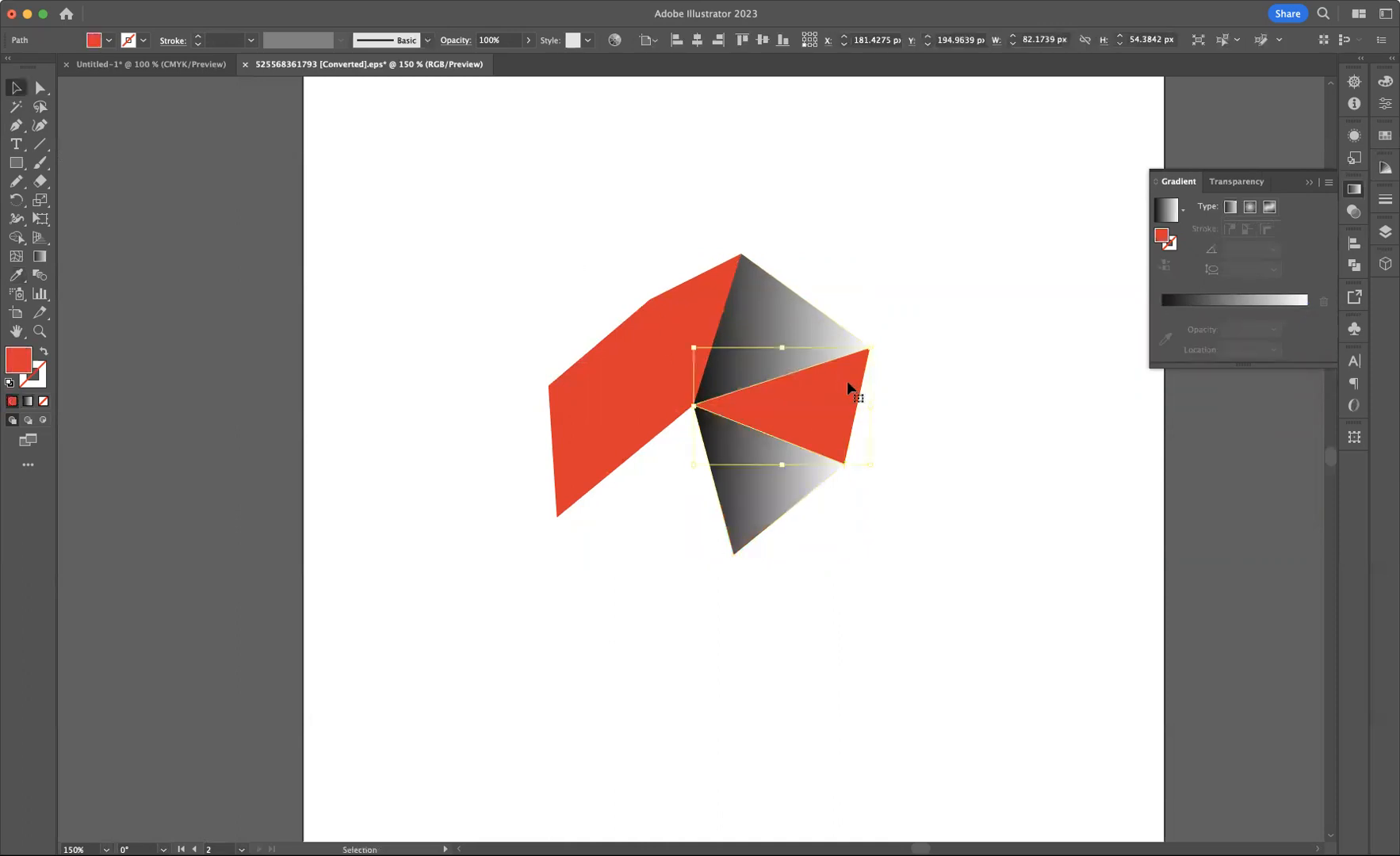
pyautogui.press('i')
pyautogui.click(767, 298)
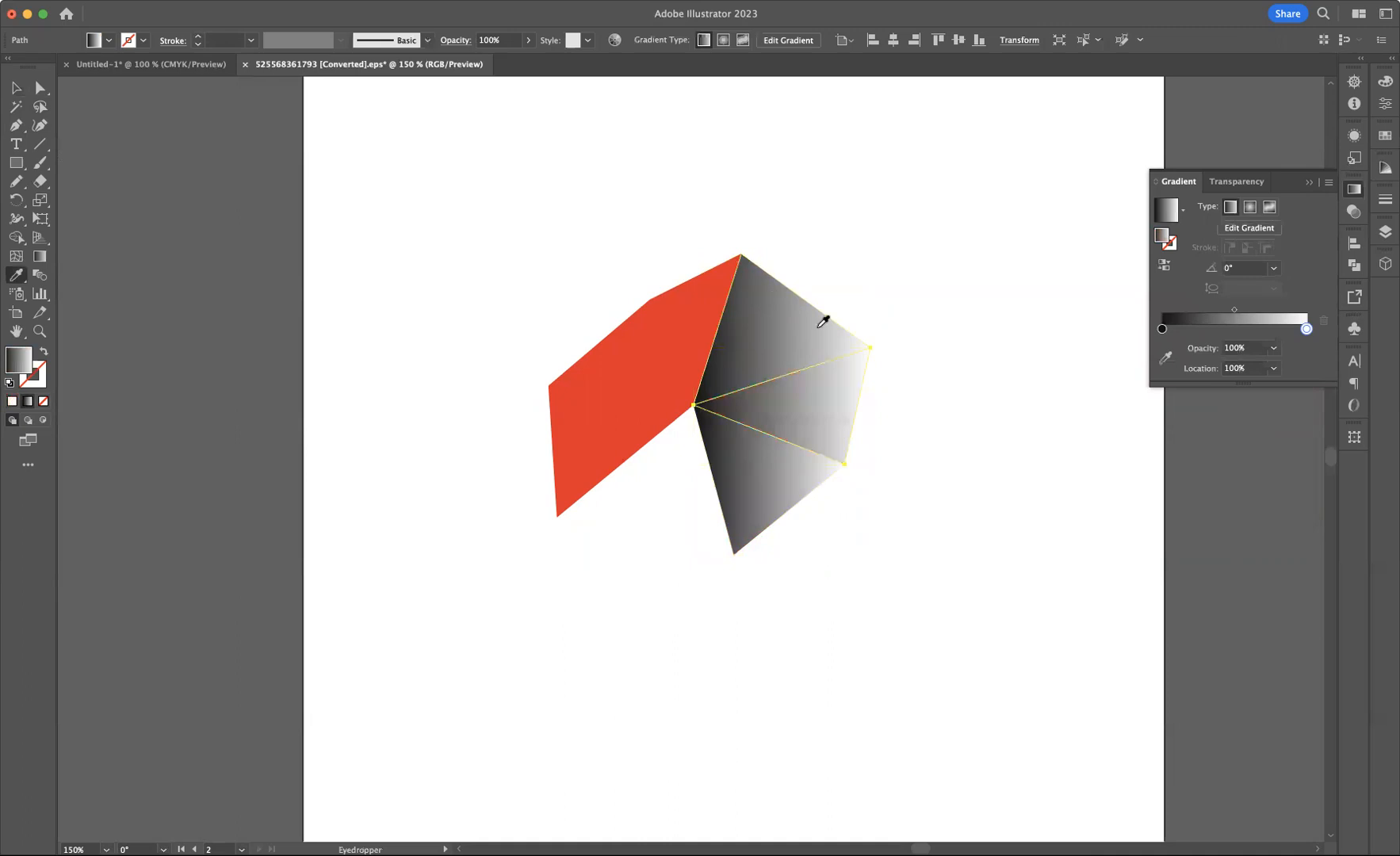
pyautogui.click(1164, 265)
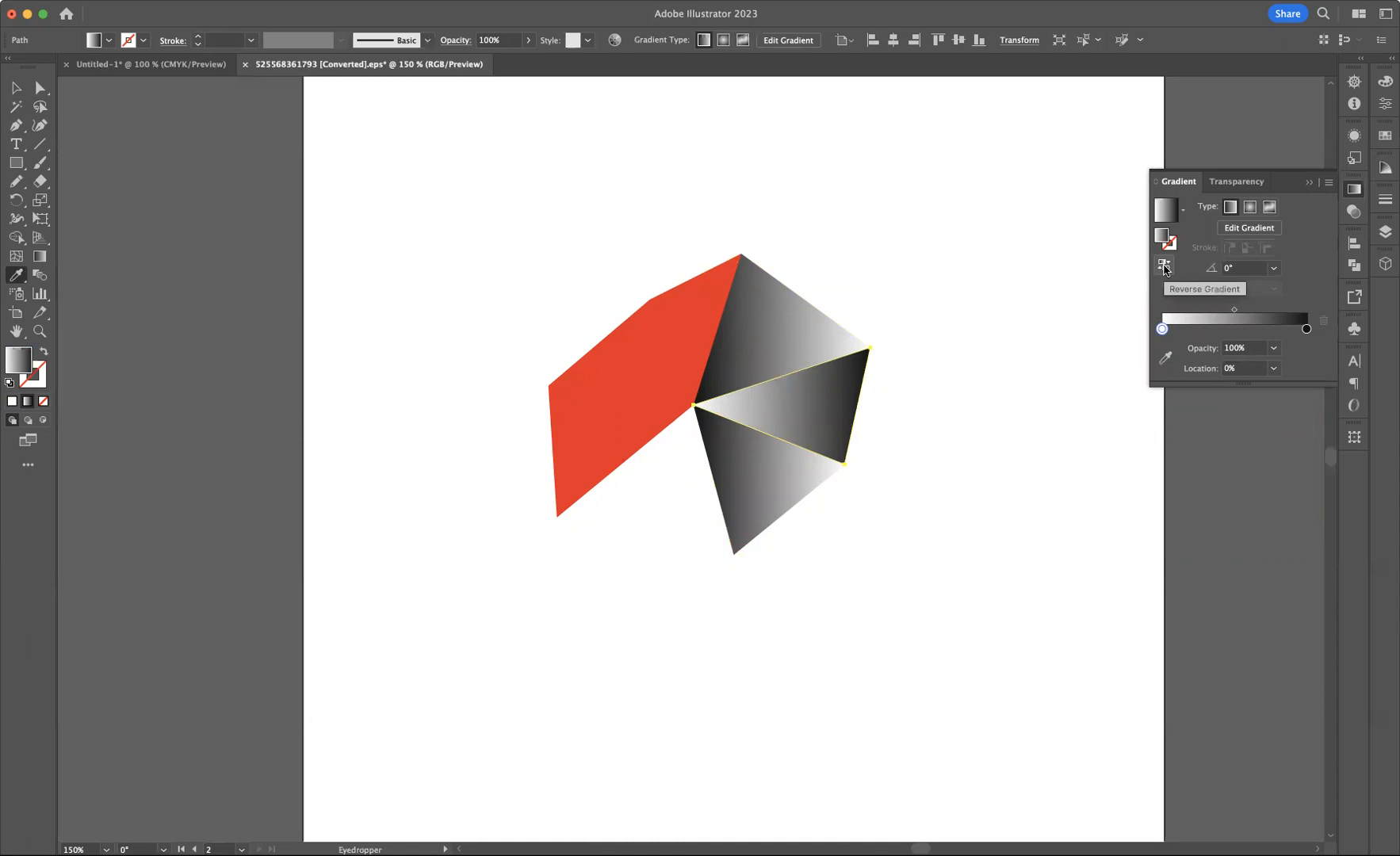
# Copy the gradient onto the upper-left triangle with the Eyedropper
pyautogui.press('v')
pyautogui.click(684, 312)
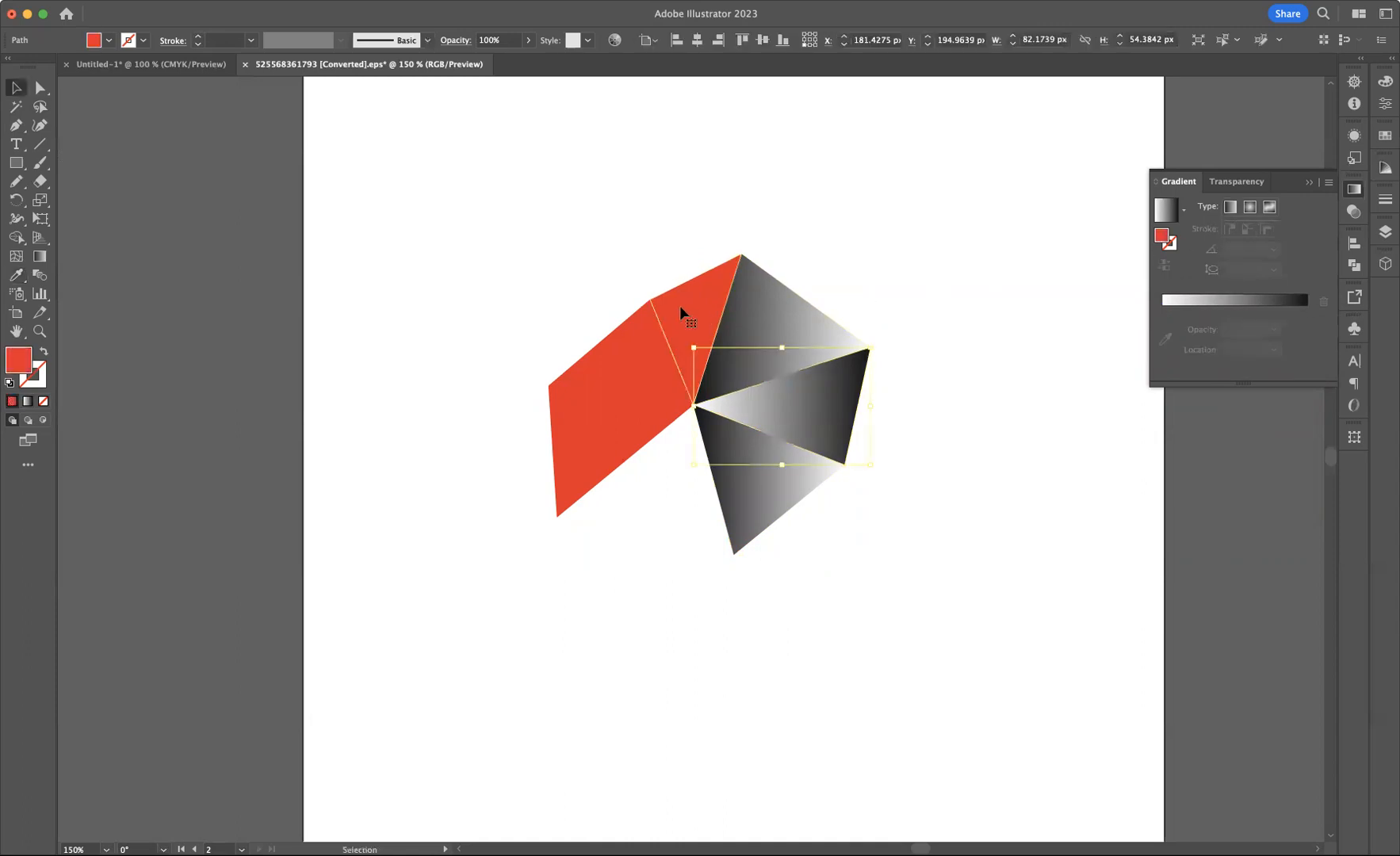
pyautogui.press('i')
pyautogui.click(816, 320)
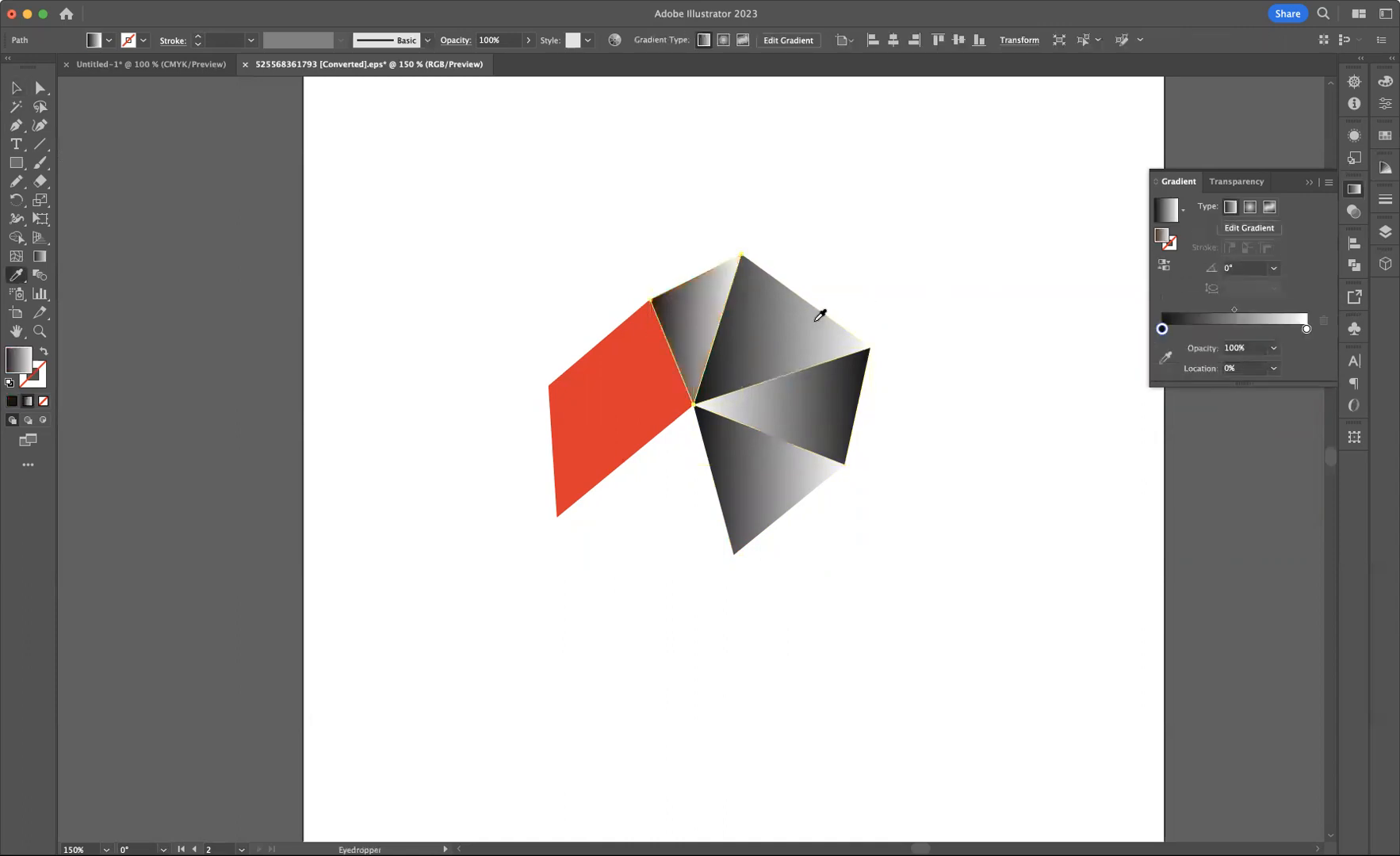
# Copy the reversed gradient from the right triangle onto the left triangle with the Eyedropper
pyautogui.press('v')
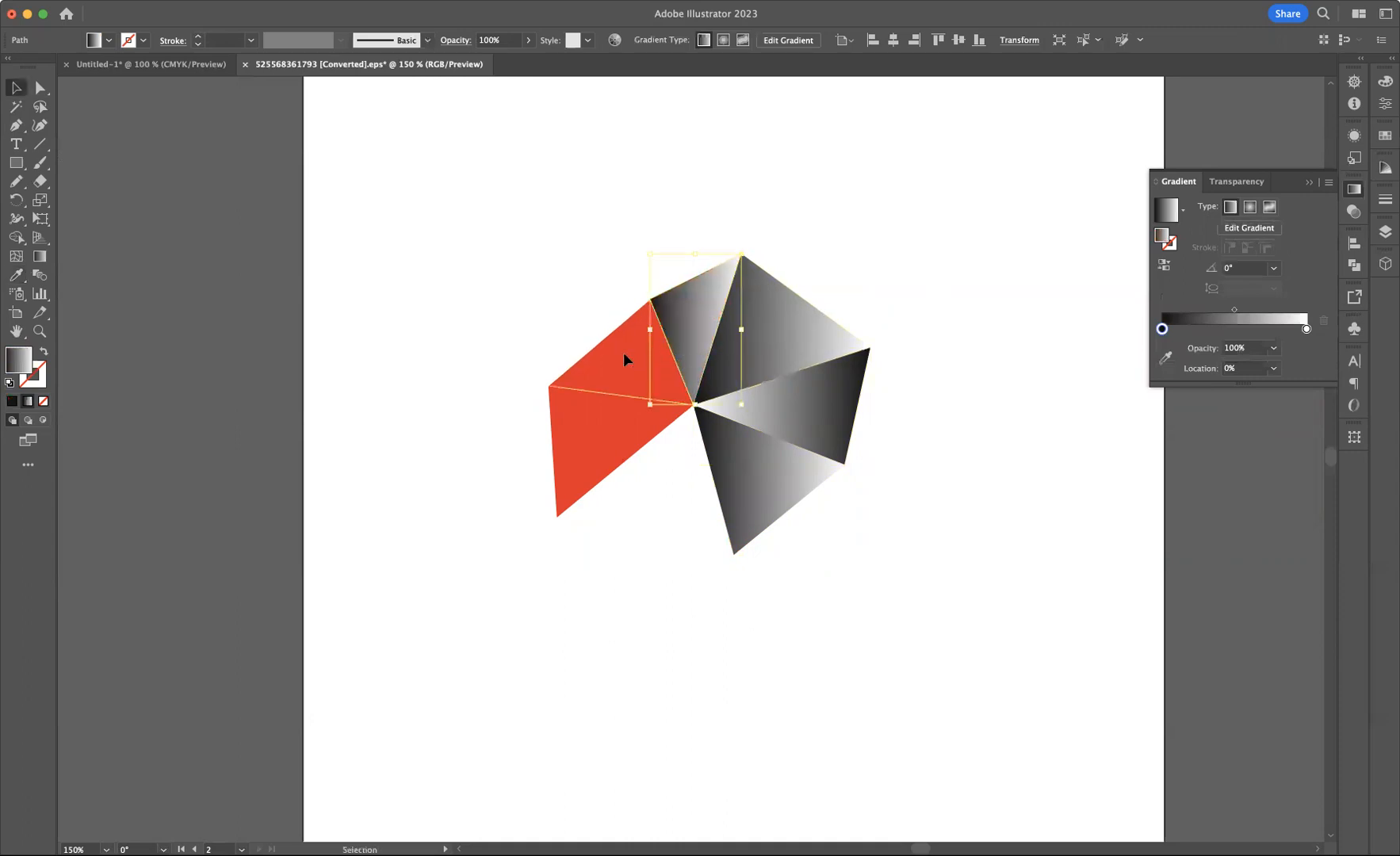
pyautogui.click(623, 352)
pyautogui.press('i')
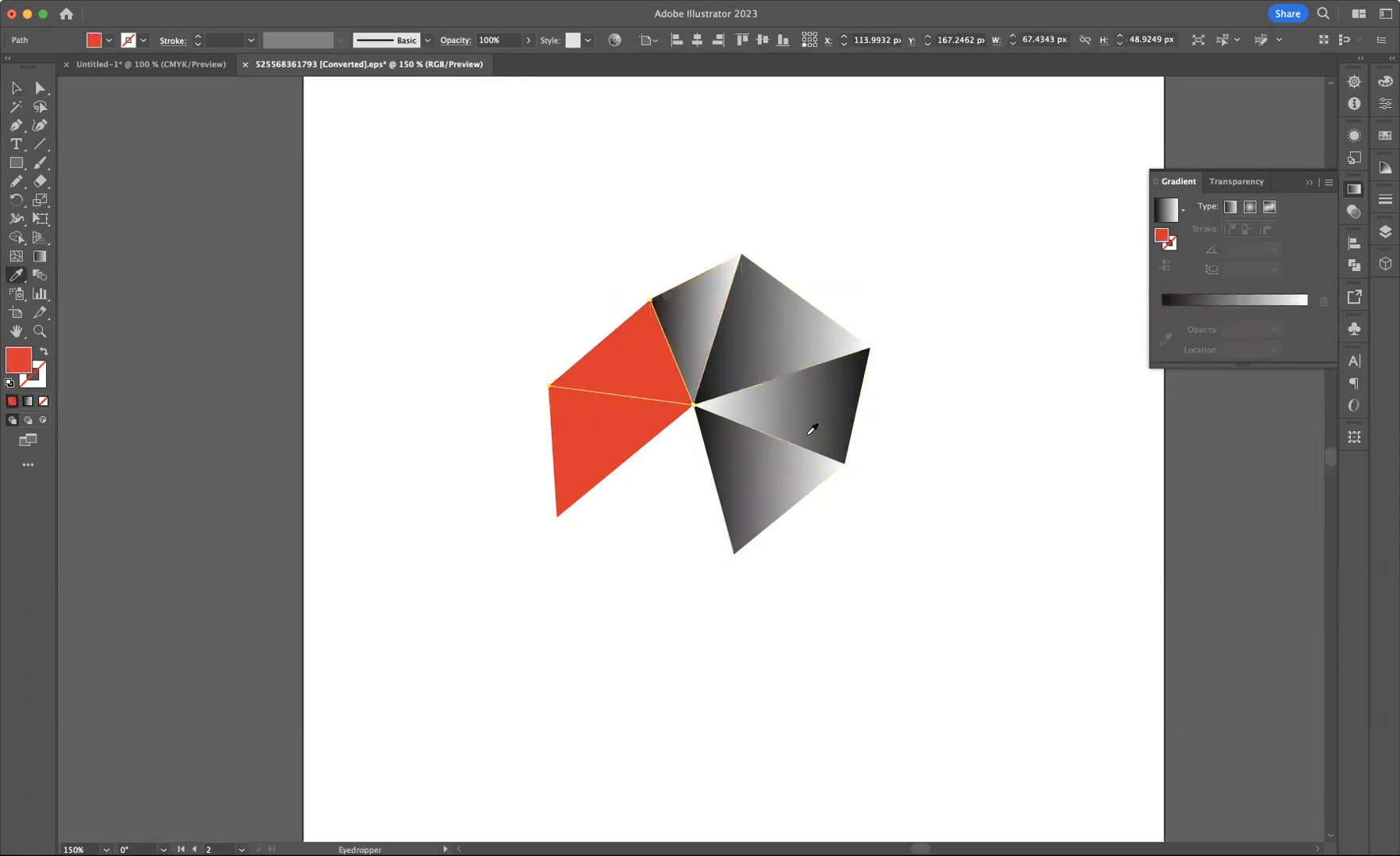
pyautogui.click(812, 419)
# Copy the reversed gradient onto the lower-left triangle with the Eyedropper and deselect everything
pyautogui.press('v')
pyautogui.click(609, 462)
pyautogui.press('i')
pyautogui.click(837, 391)
pyautogui.click(17, 88)
pyautogui.click(603, 244)
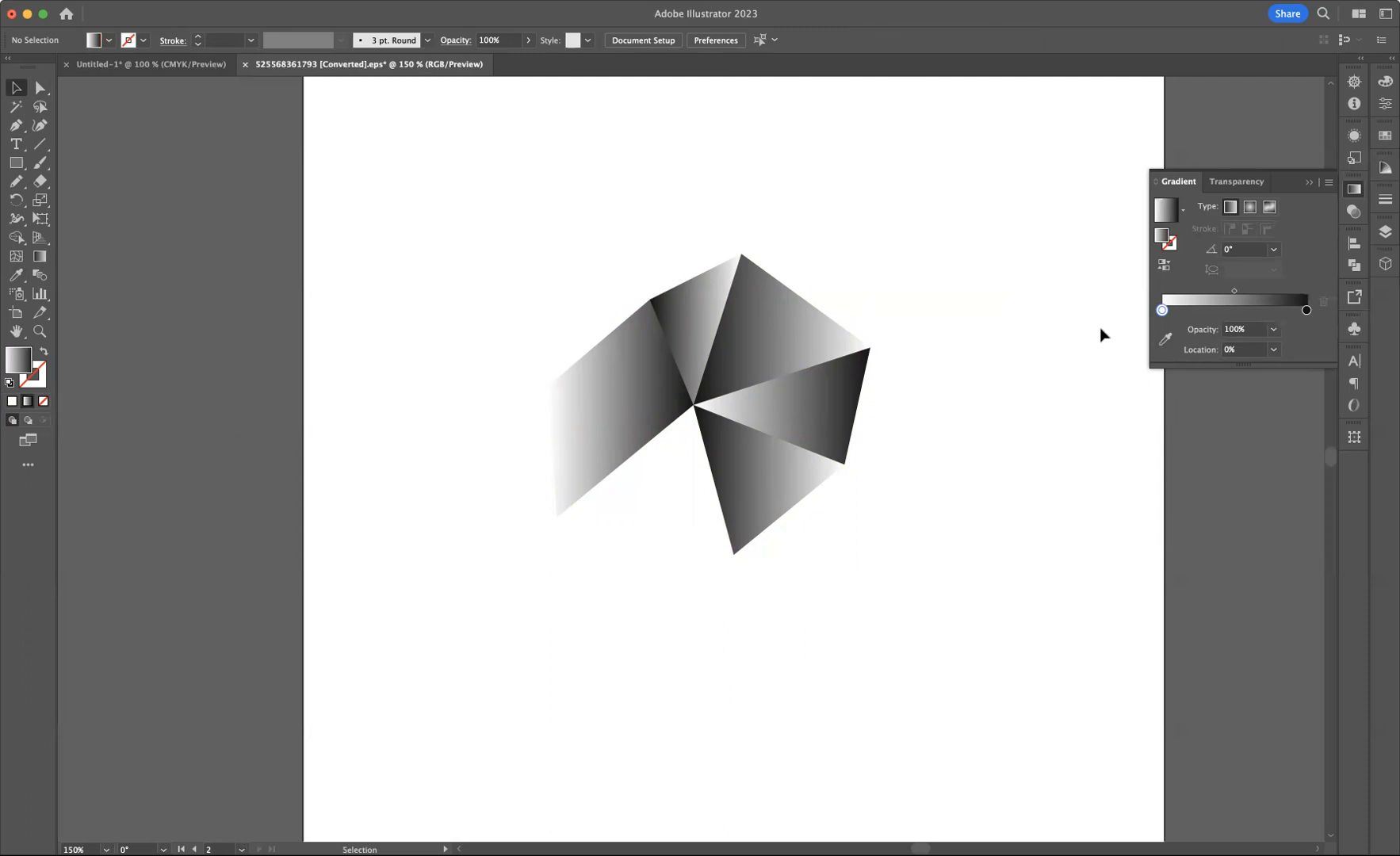
# Pan around the artboard to examine the reference X and plus symbols of the design
pyautogui.press('space')
pyautogui.moveTo(495, 350); pyautogui.dragTo(1014, 312)
pyautogui.press('space')
pyautogui.moveTo(590, 381); pyautogui.dragTo(954, 418)
pyautogui.moveTo(395, 396); pyautogui.dragTo(807, 459)
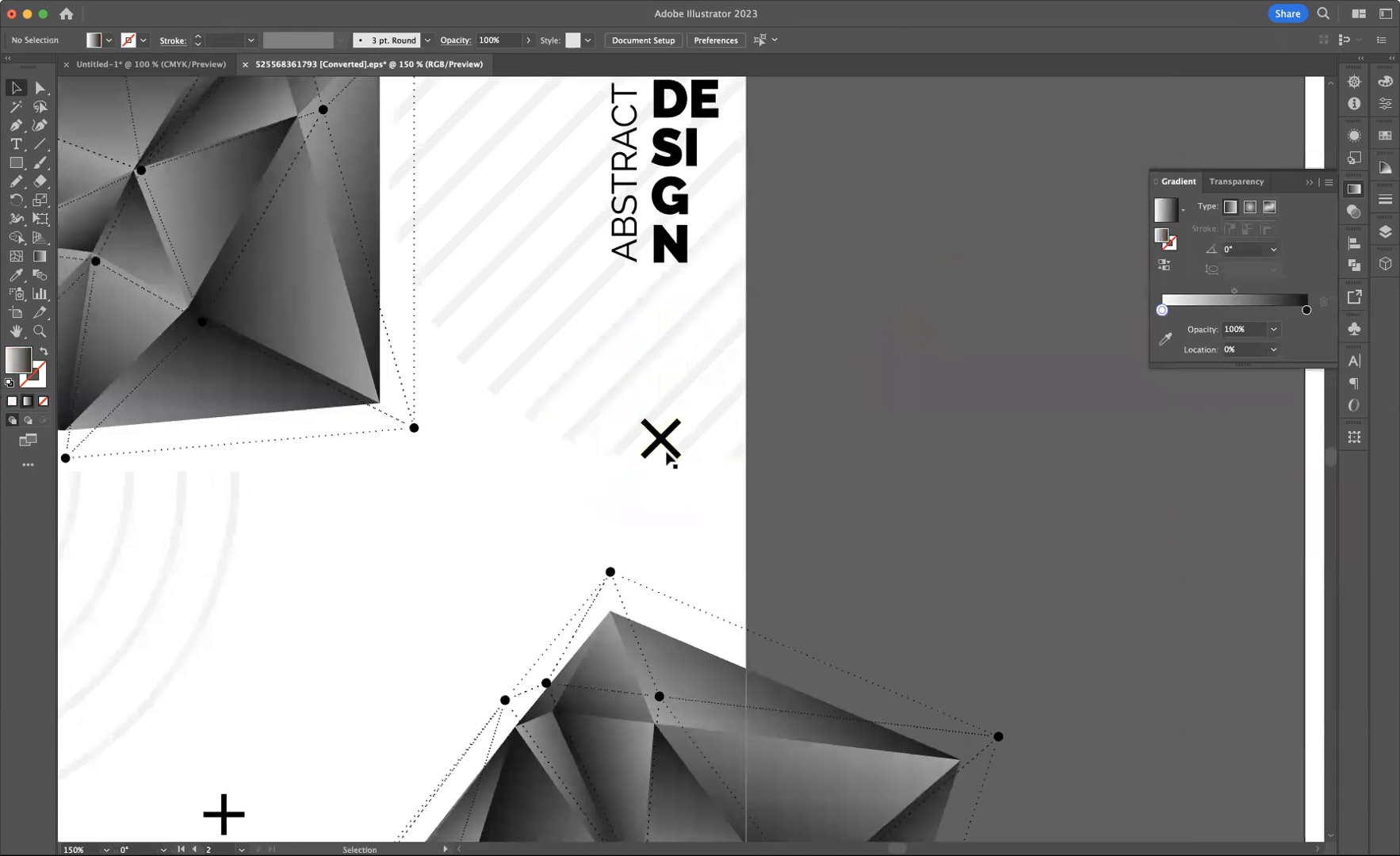
pyautogui.press('space')
pyautogui.moveTo(441, 543); pyautogui.dragTo(544, 382)
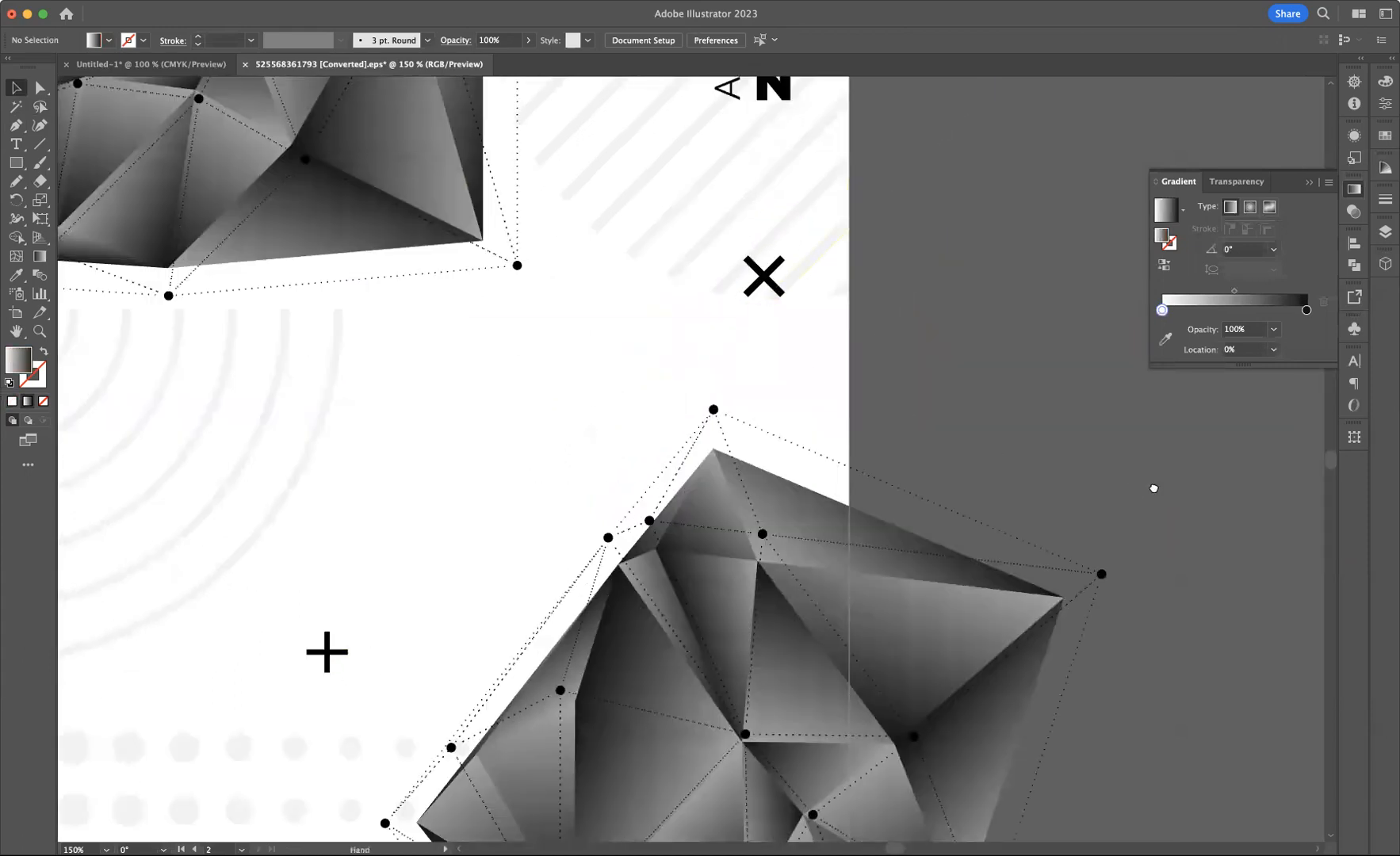
pyautogui.hscroll(10, 1155, 488)
pyautogui.press('space')
pyautogui.moveTo(713, 498); pyautogui.dragTo(651, 395)
pyautogui.press('space')
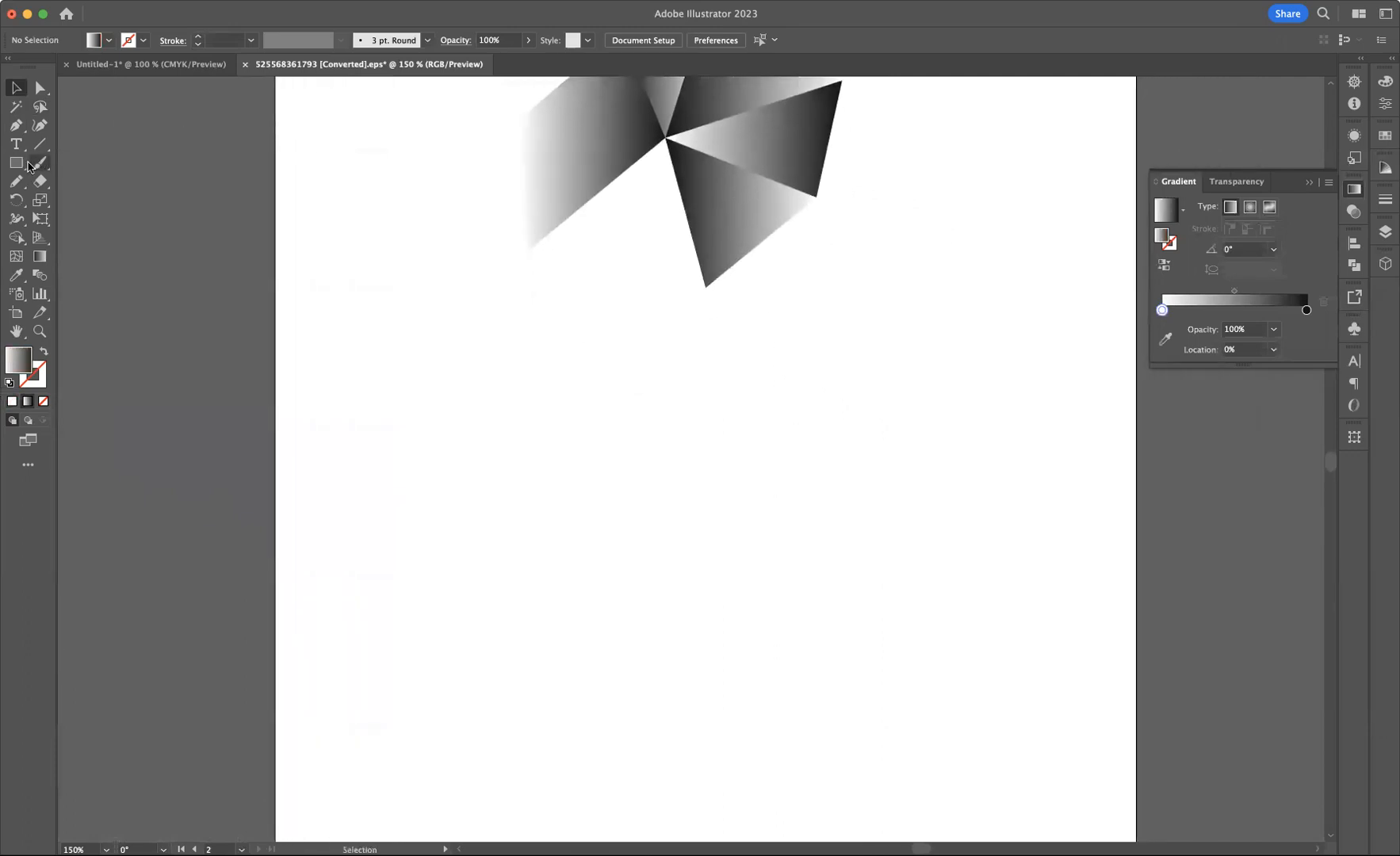
# Draw a thin vertical rectangle about 3 by 32 px below the triangles and fill it black
pyautogui.click(16, 162)
pyautogui.moveTo(714, 417); pyautogui.dragTo(719, 486)
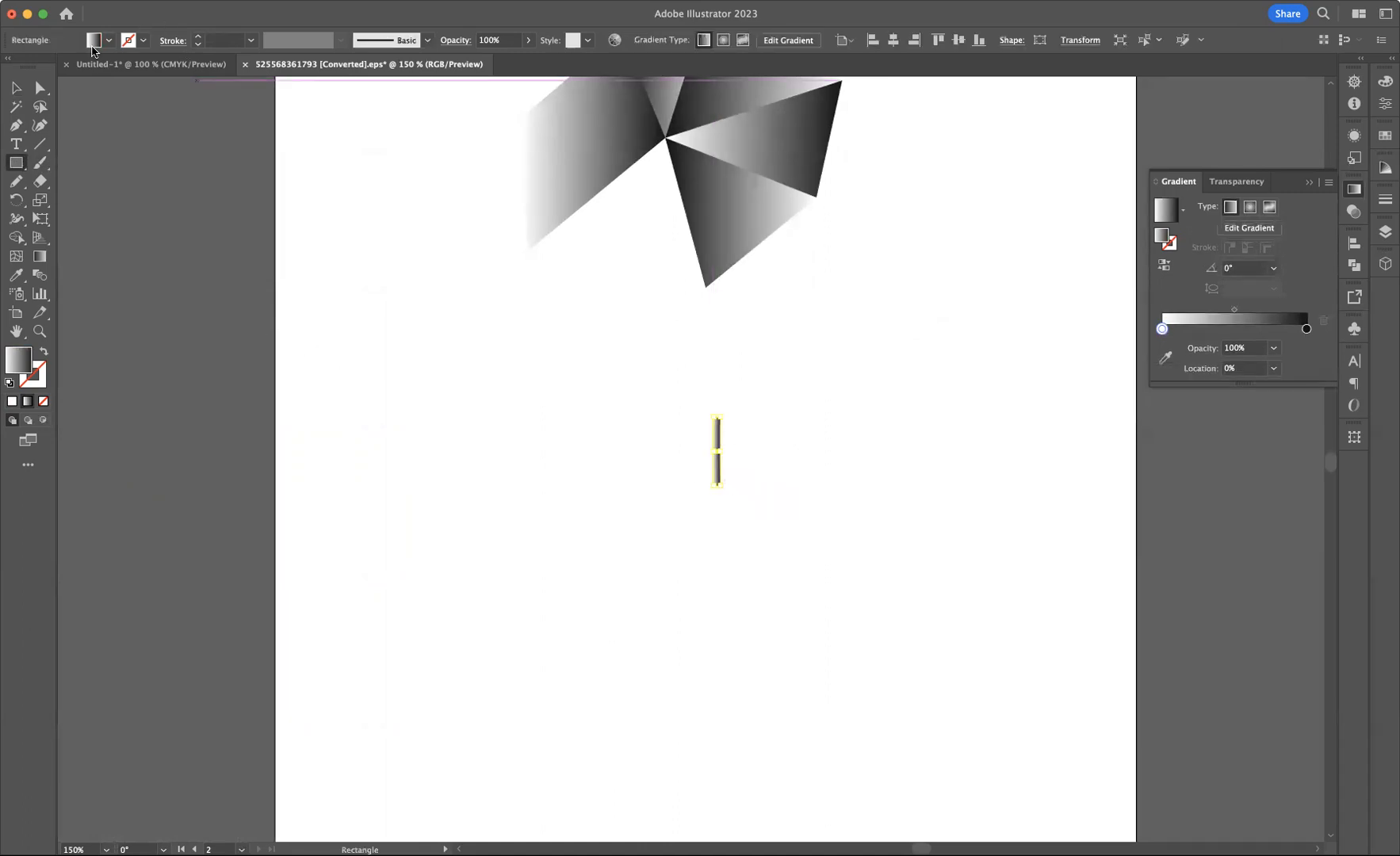
pyautogui.click(108, 39)
pyautogui.click(44, 67)
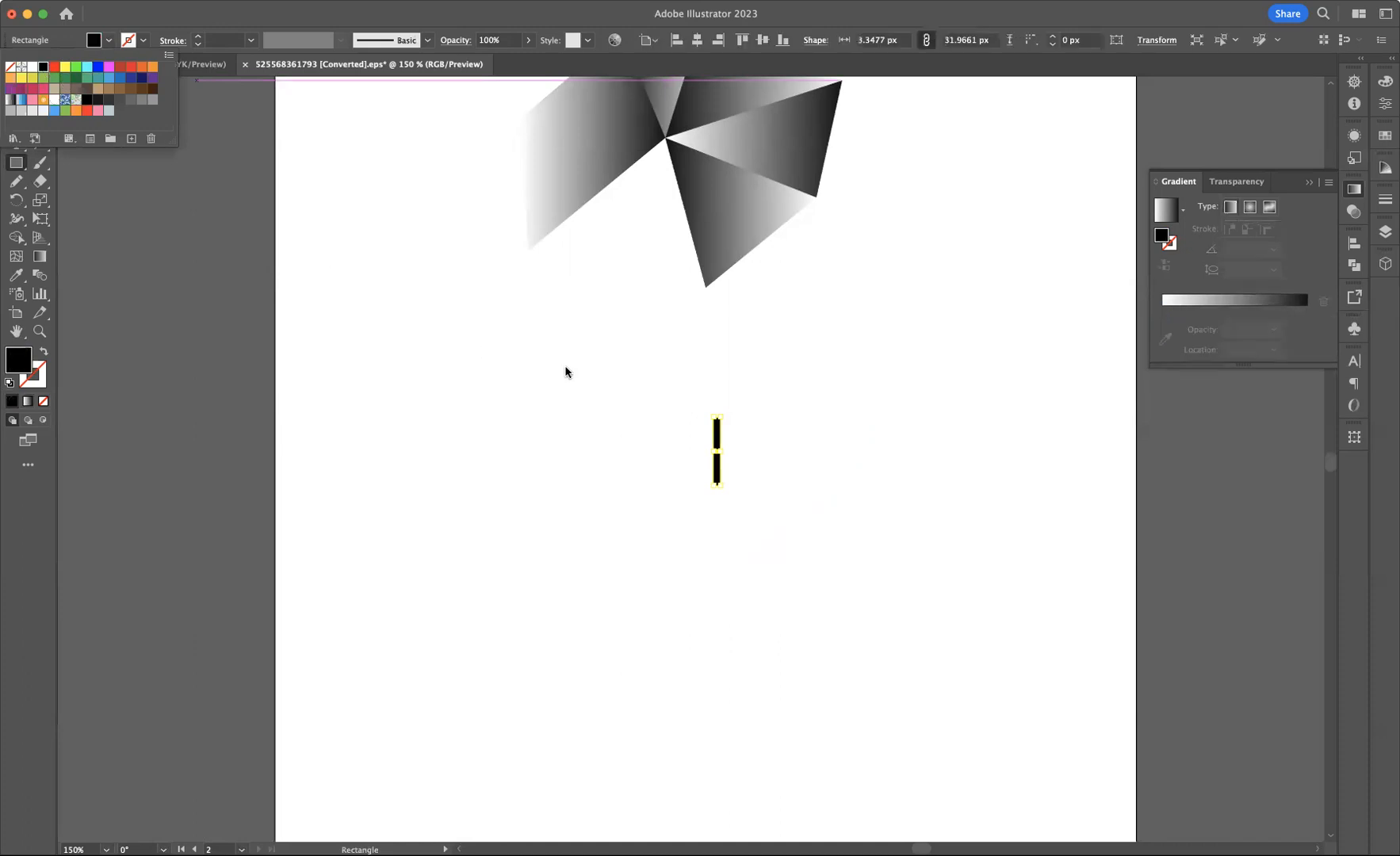
pyautogui.click(573, 368)
# Rotate the black bar by 45°
pyautogui.click(18, 88)
pyautogui.moveTo(671, 401); pyautogui.dragTo(830, 532)
pyautogui.rightClick(726, 444)
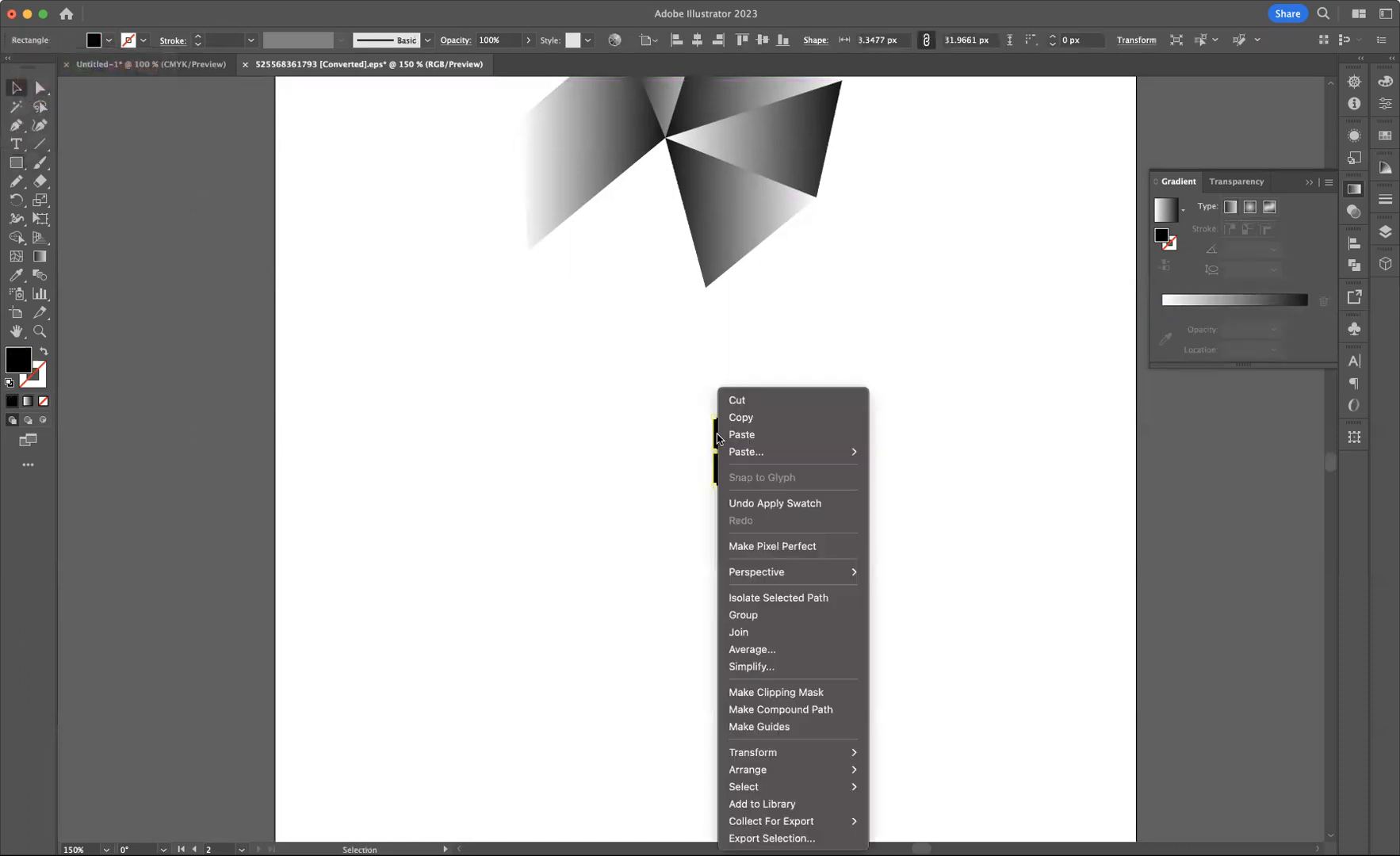
pyautogui.moveTo(803, 751)
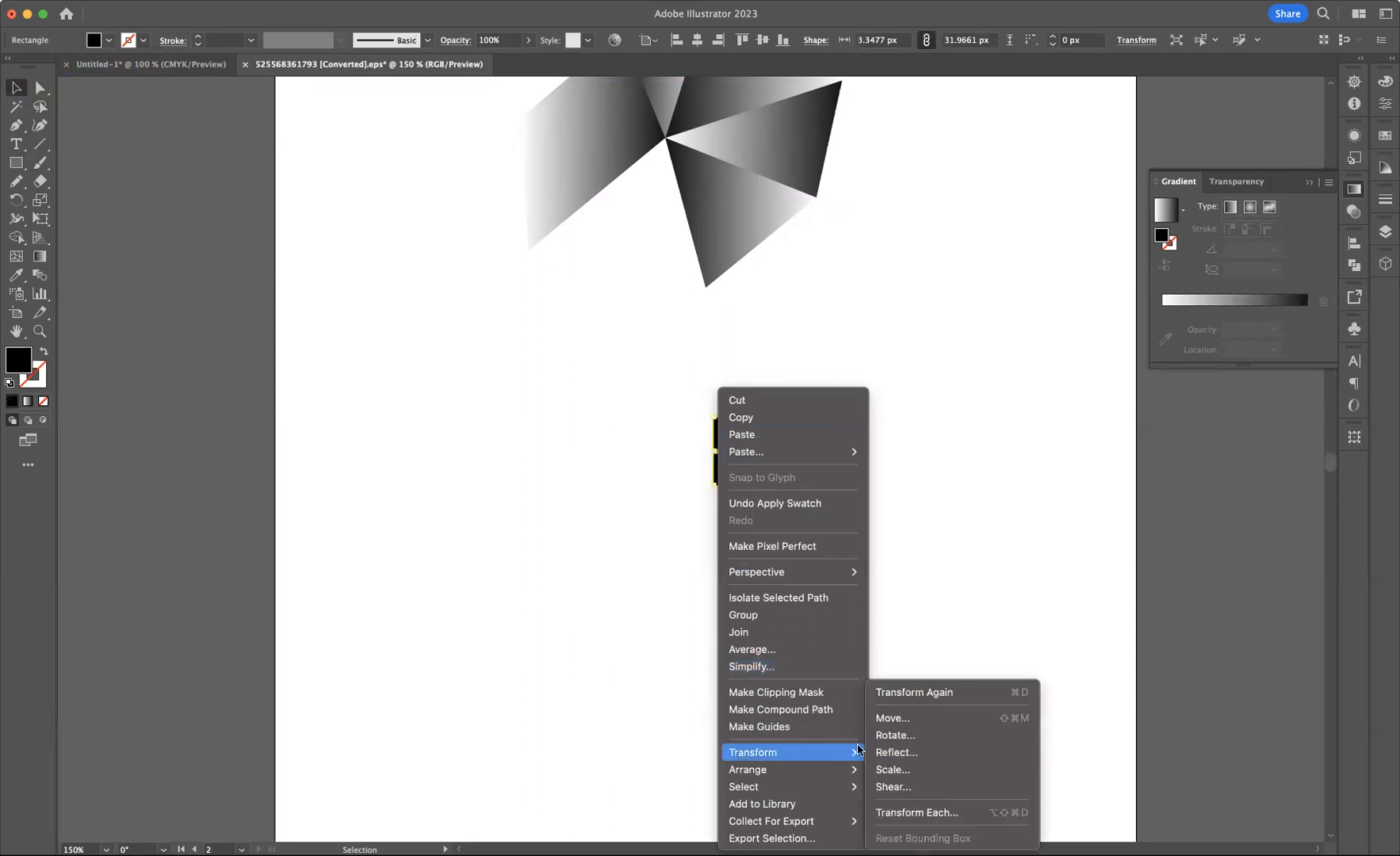
pyautogui.click(898, 736)
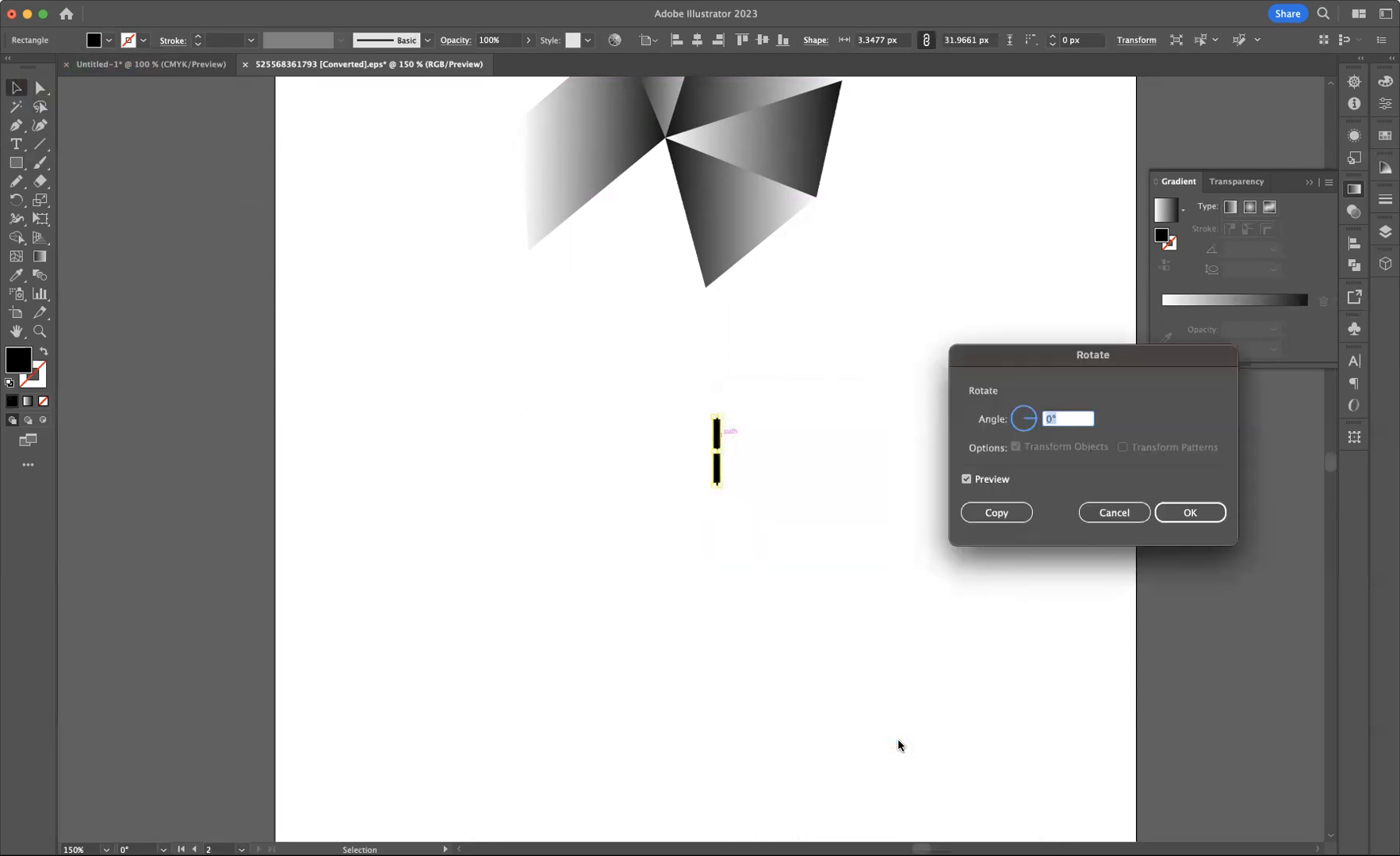
pyautogui.write('45')
pyautogui.click(1192, 514)
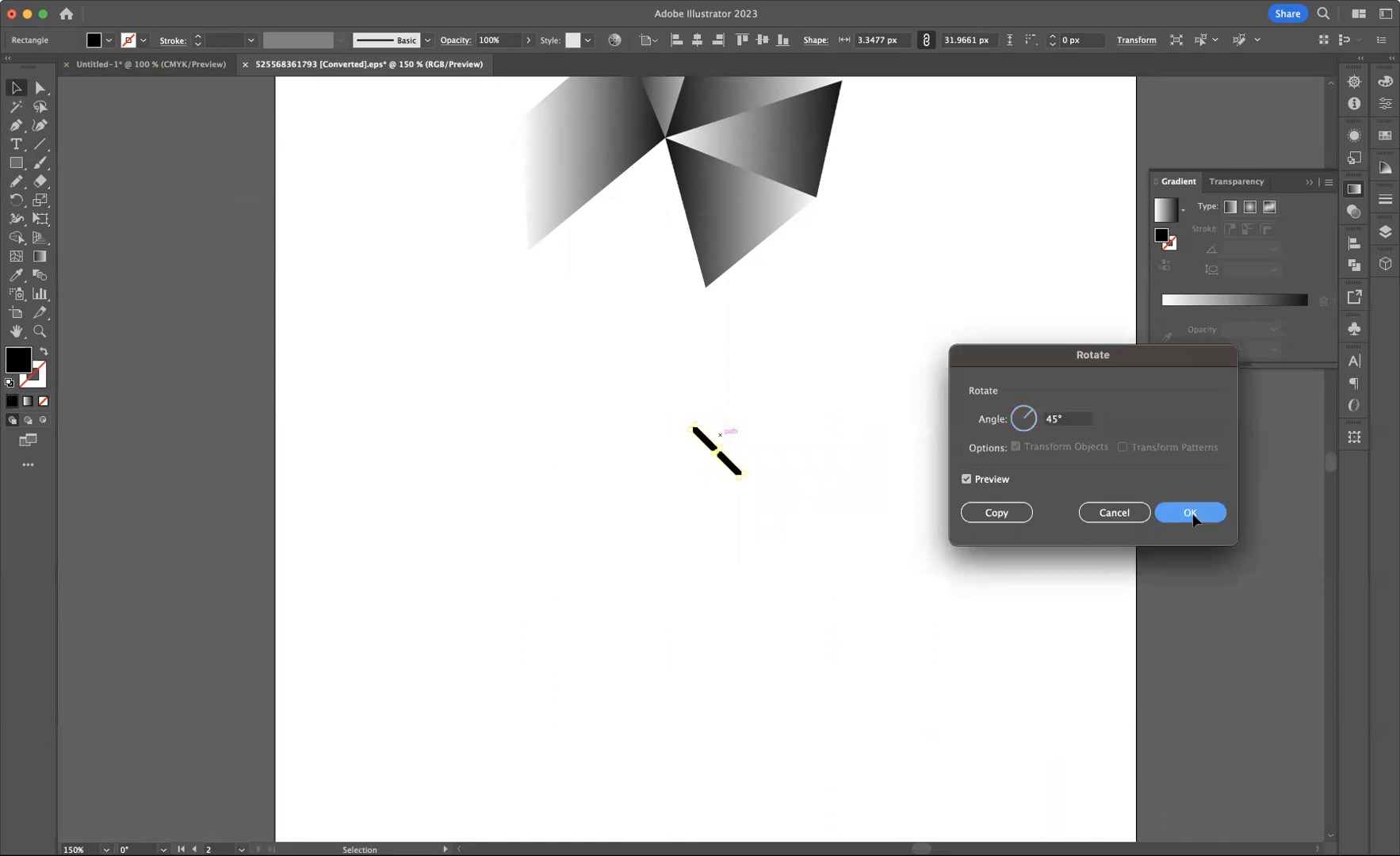
pyautogui.click(936, 478)
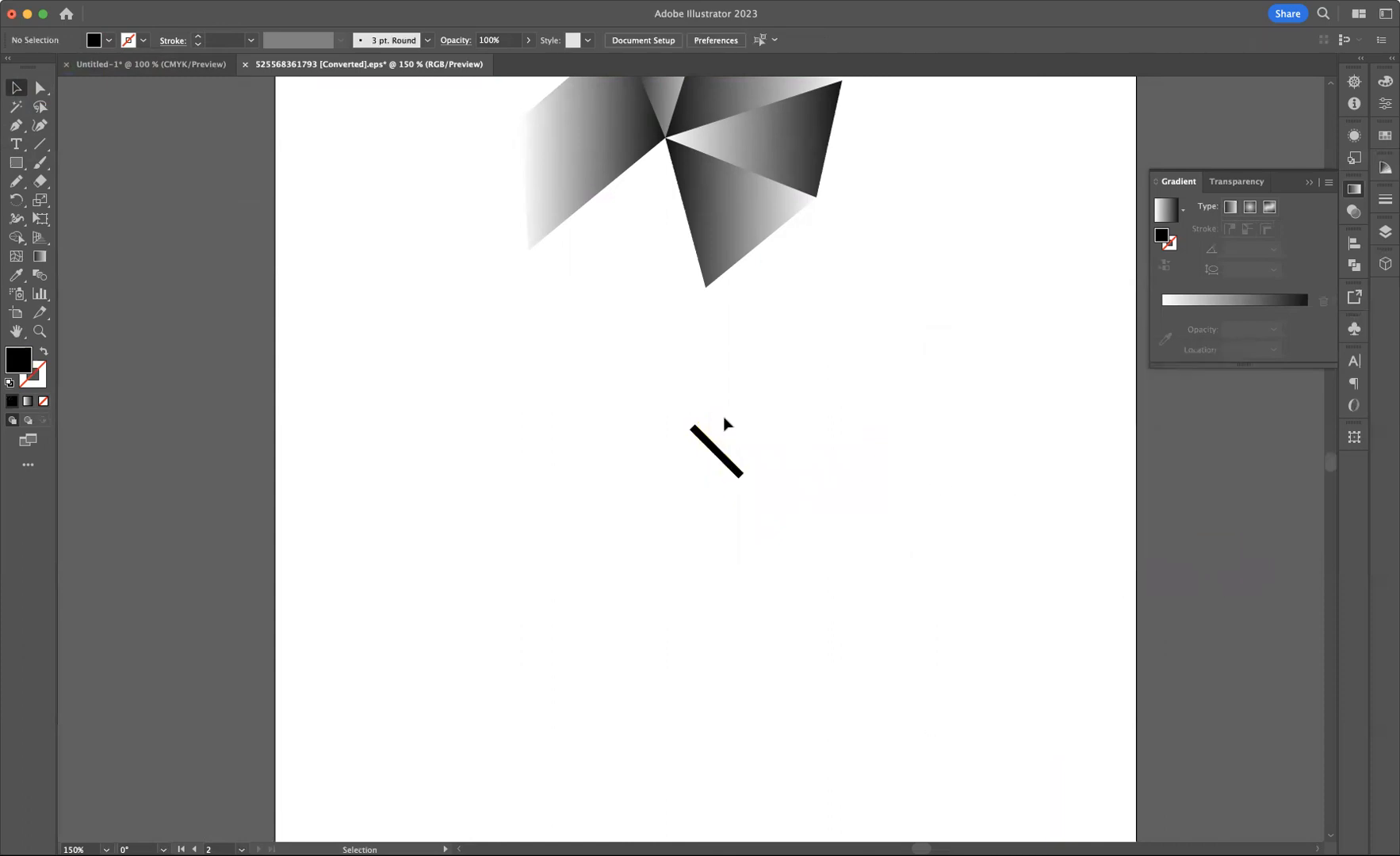
# Reflect a copy of the bar across the vertical axis to form an X
pyautogui.moveTo(656, 401); pyautogui.dragTo(853, 556)
pyautogui.rightClick(716, 450)
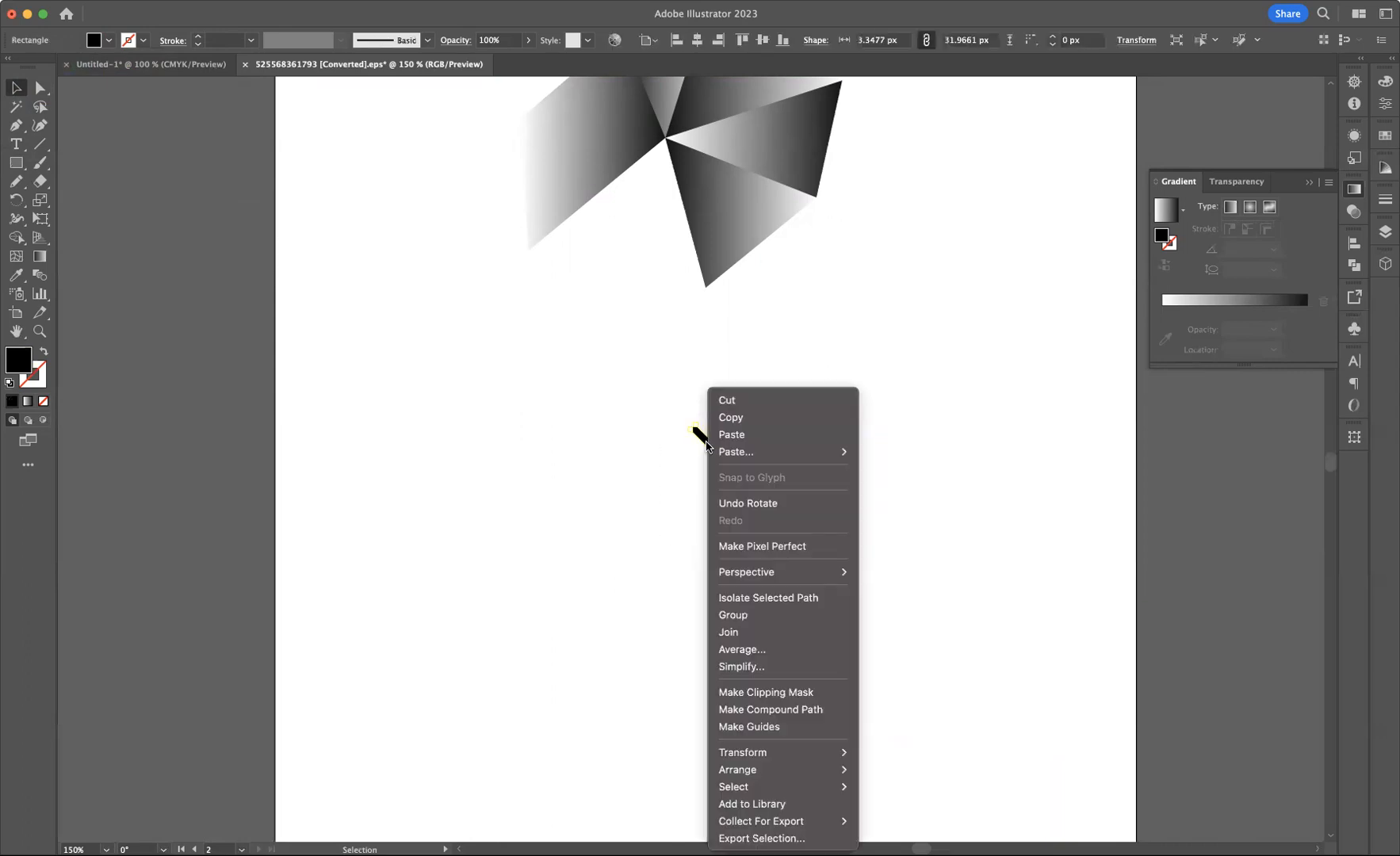
pyautogui.moveTo(776, 763)
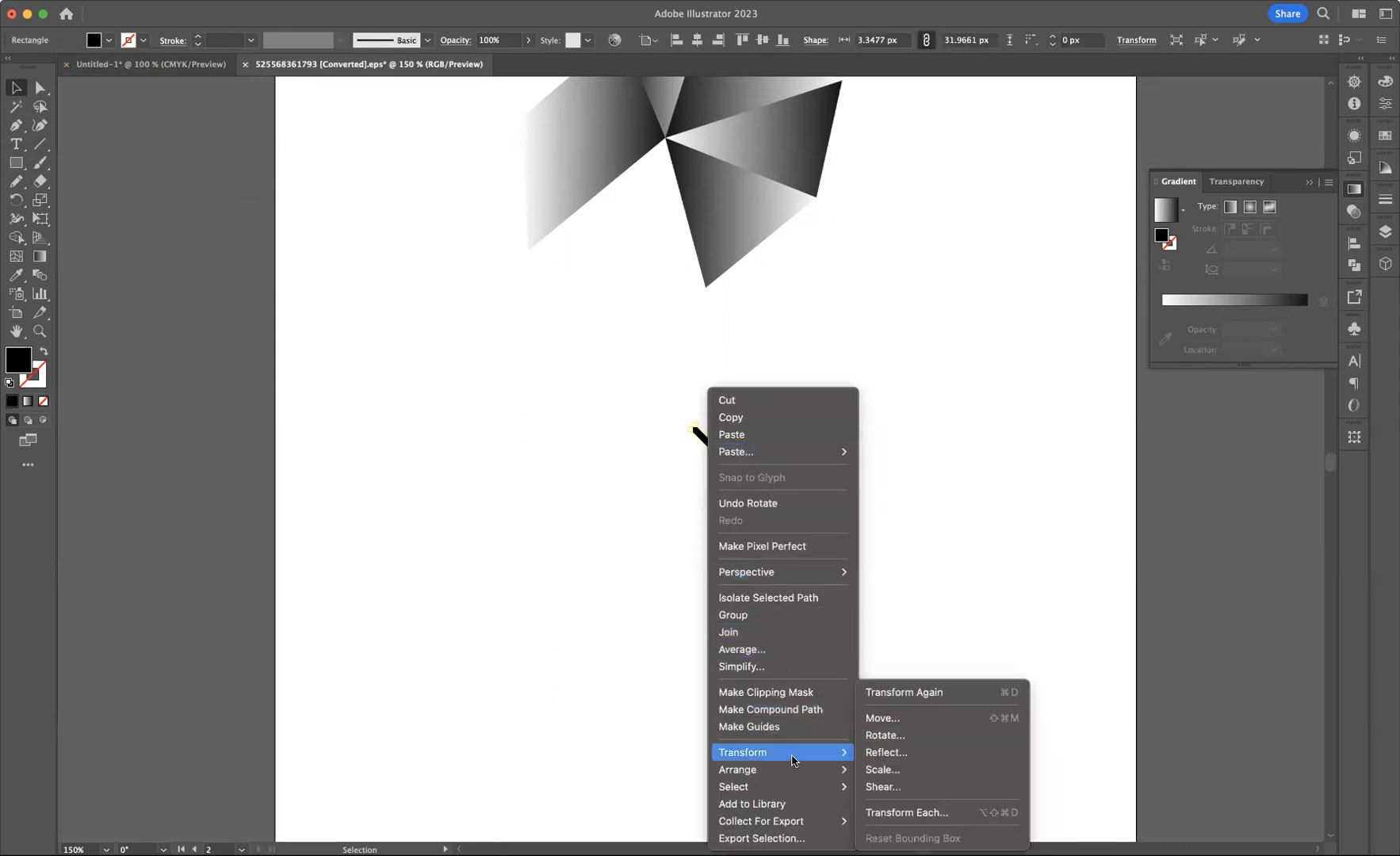
pyautogui.click(887, 759)
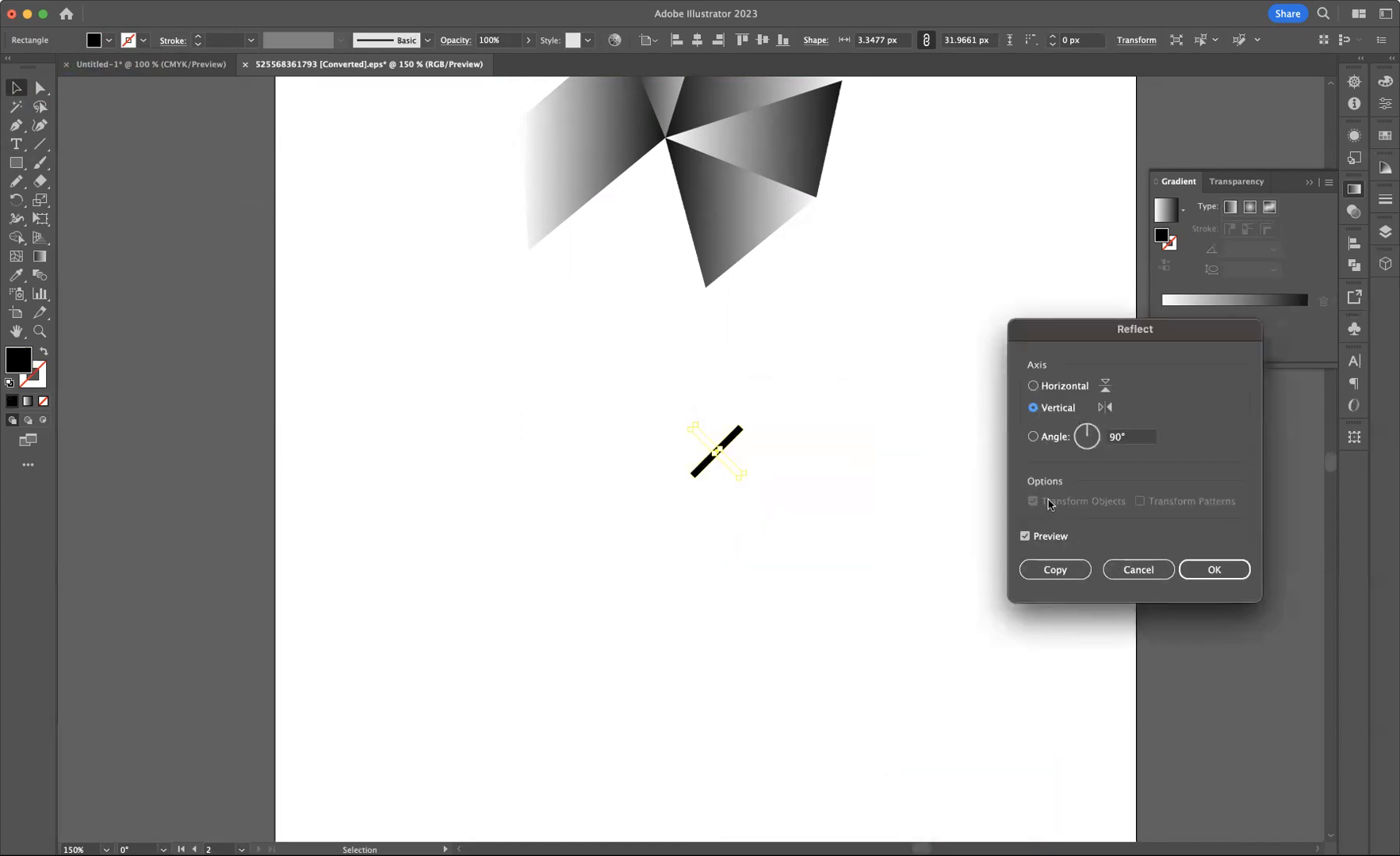
pyautogui.click(1055, 569)
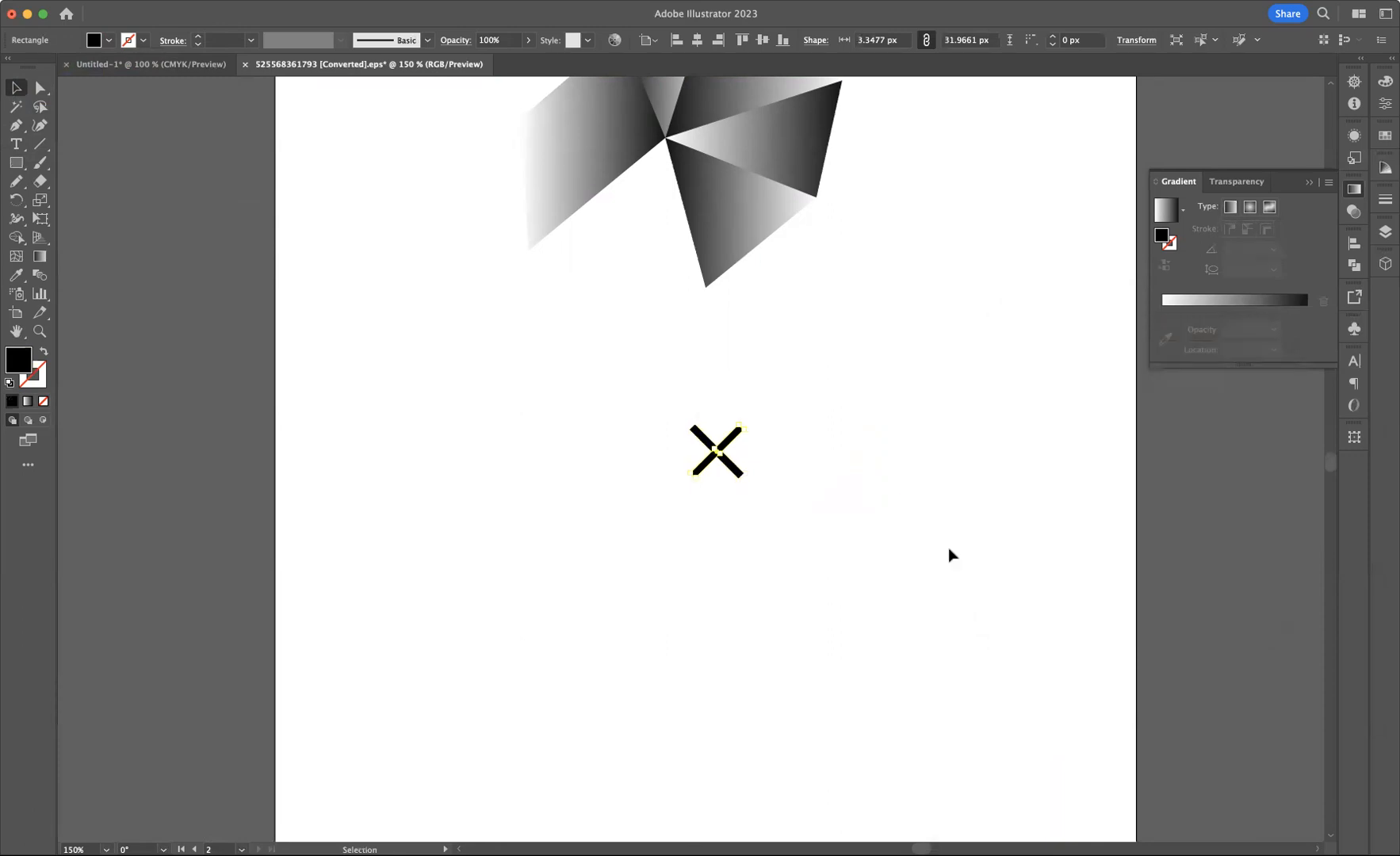
# Unite both bars into a single X shape with Pathfinder and move it slightly right
pyautogui.moveTo(658, 405); pyautogui.dragTo(842, 536)
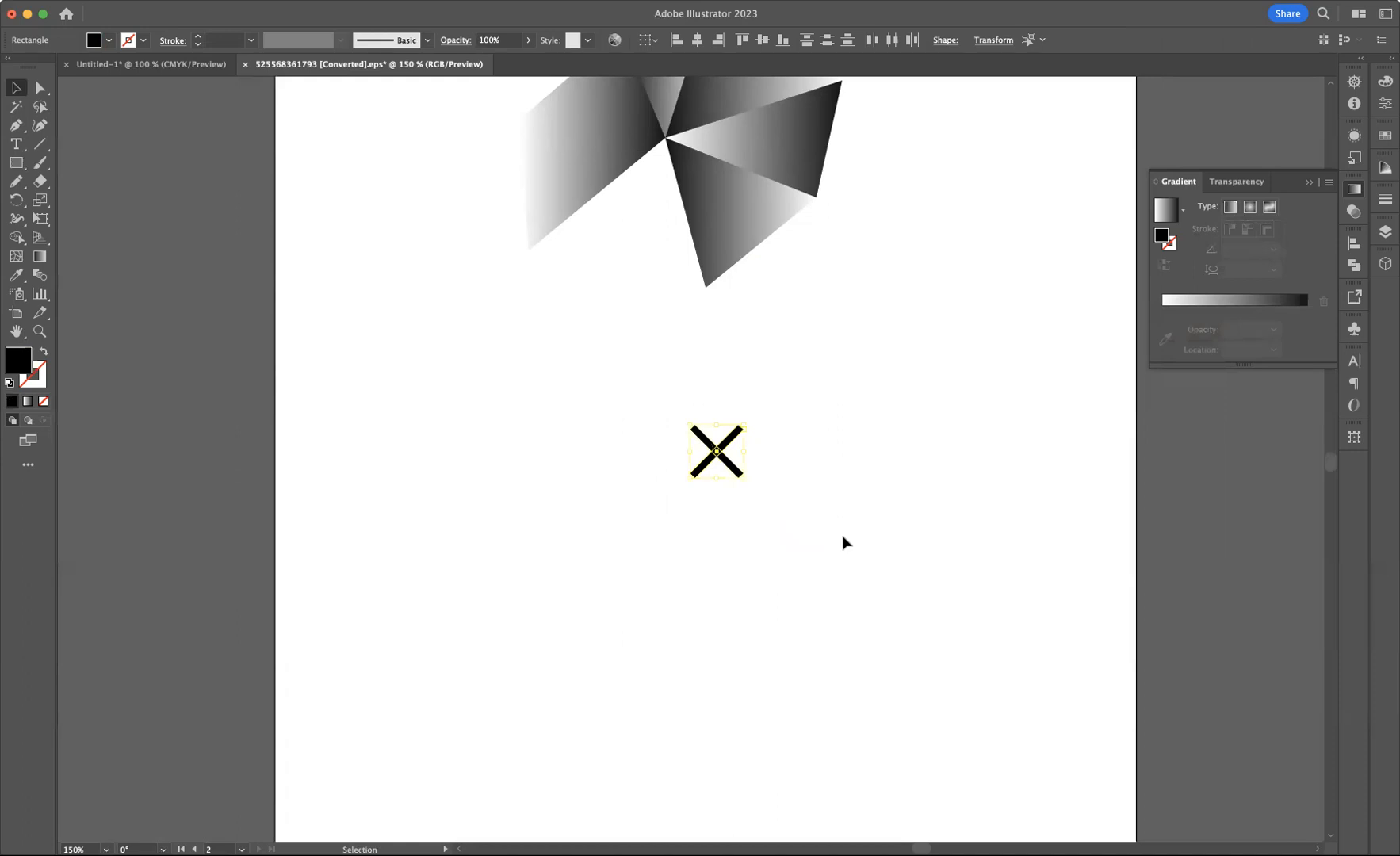
pyautogui.click(1354, 264)
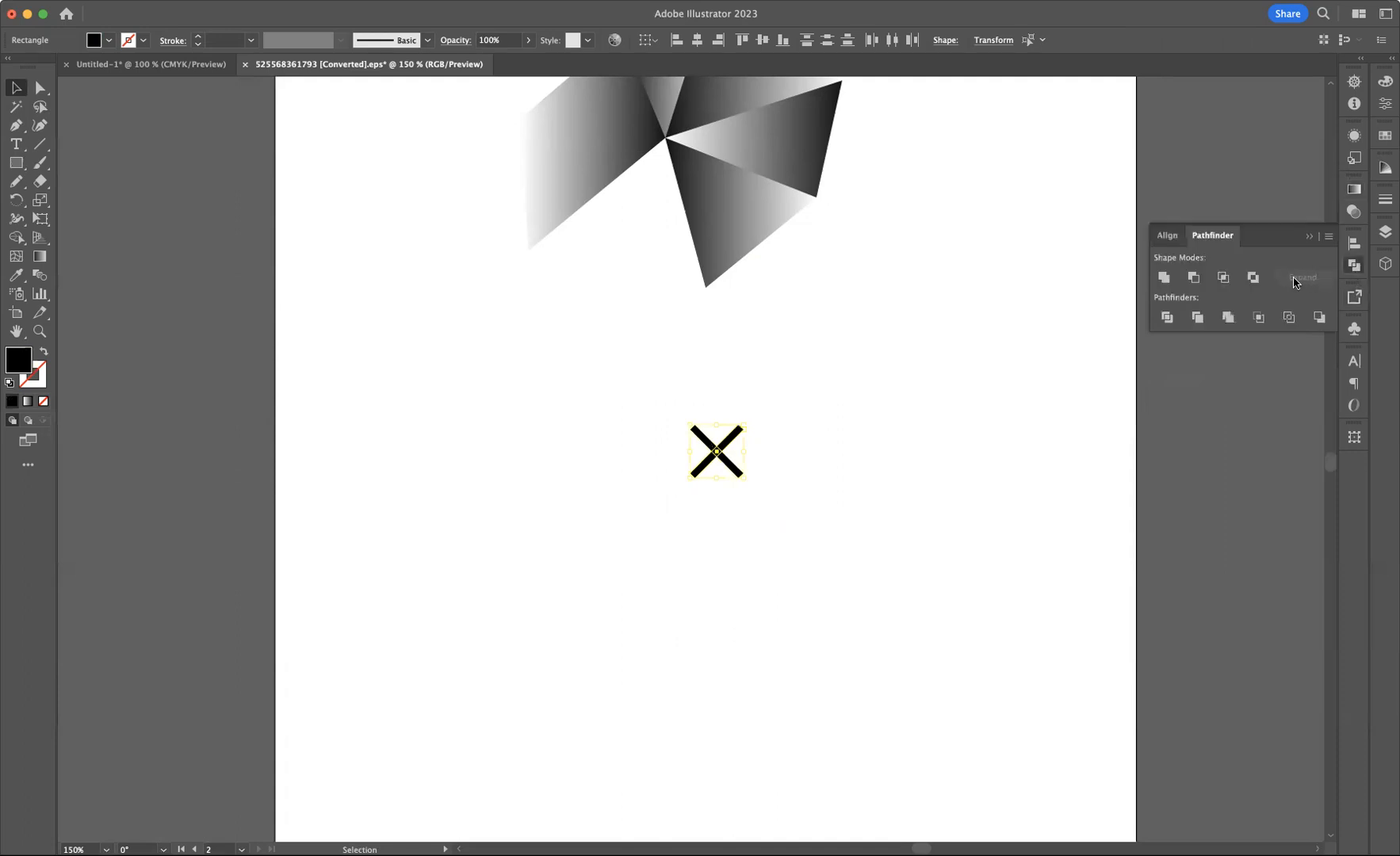
pyautogui.click(1164, 278)
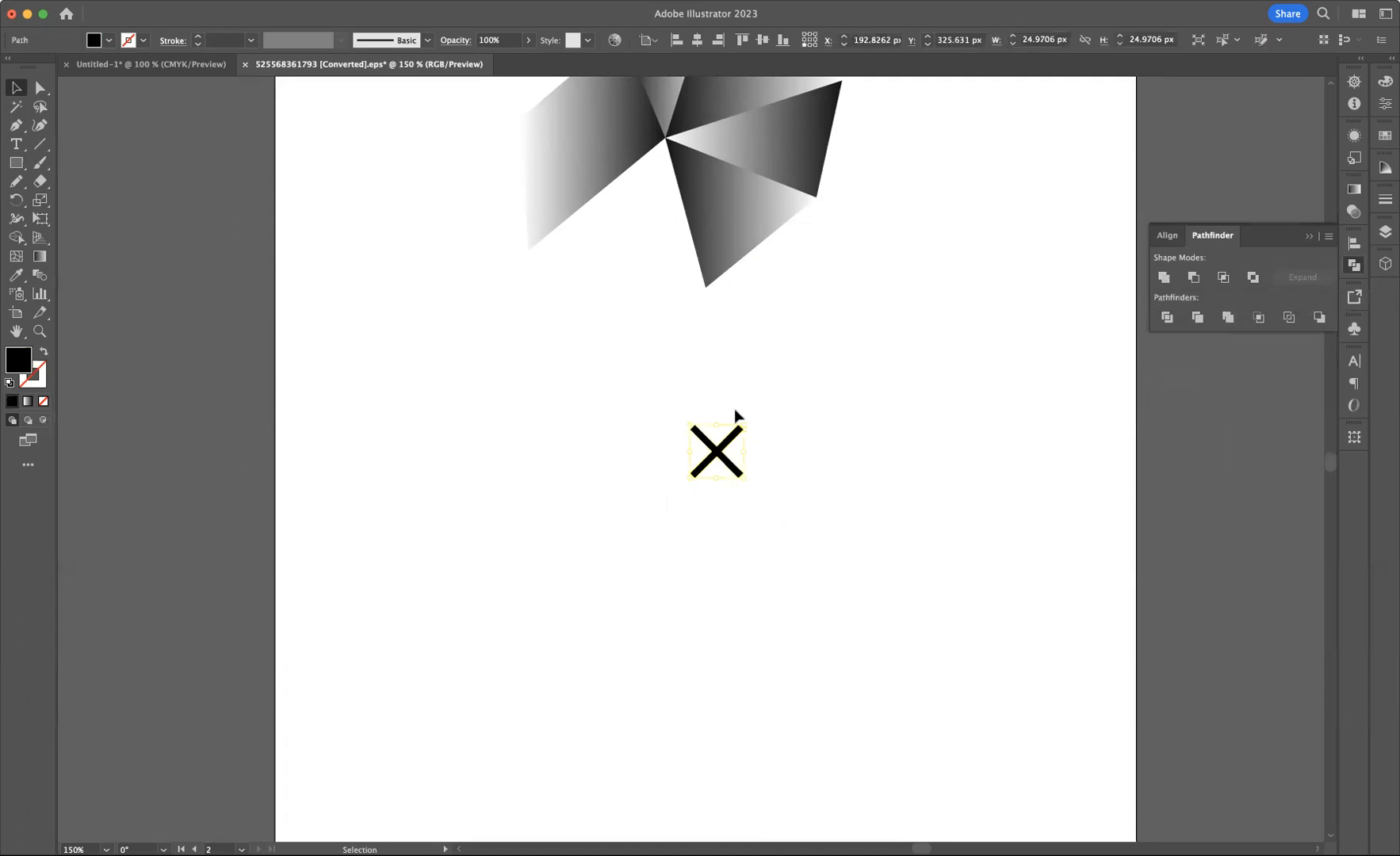
pyautogui.moveTo(718, 458); pyautogui.dragTo(816, 454)
pyautogui.click(872, 393)
pyautogui.hscroll(-10, 713, 349)
pyautogui.scroll(-5, 714, 349)
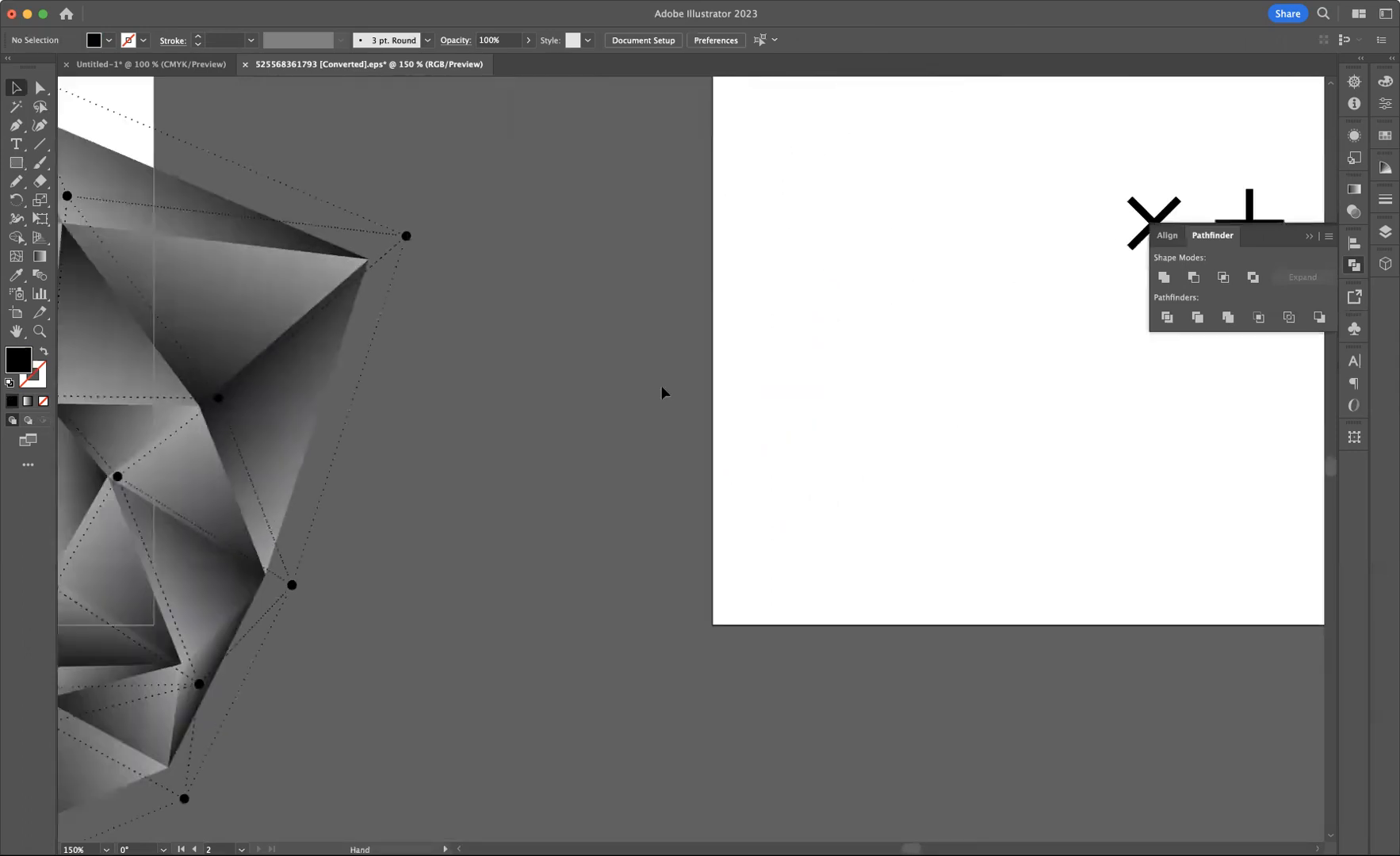
pyautogui.hscroll(-15, 662, 392)
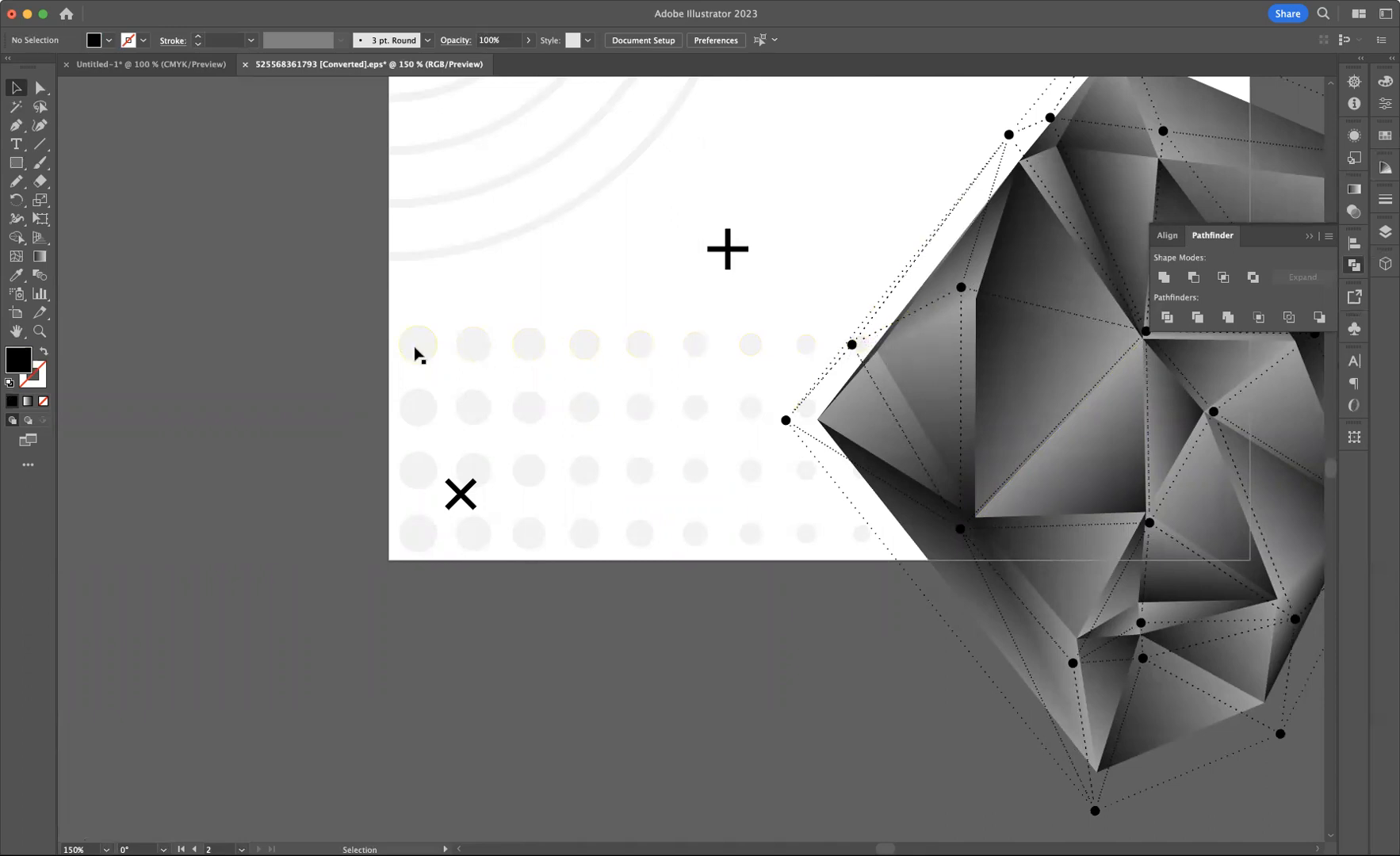
pyautogui.moveTo(1194, 464); pyautogui.dragTo(340, 426)
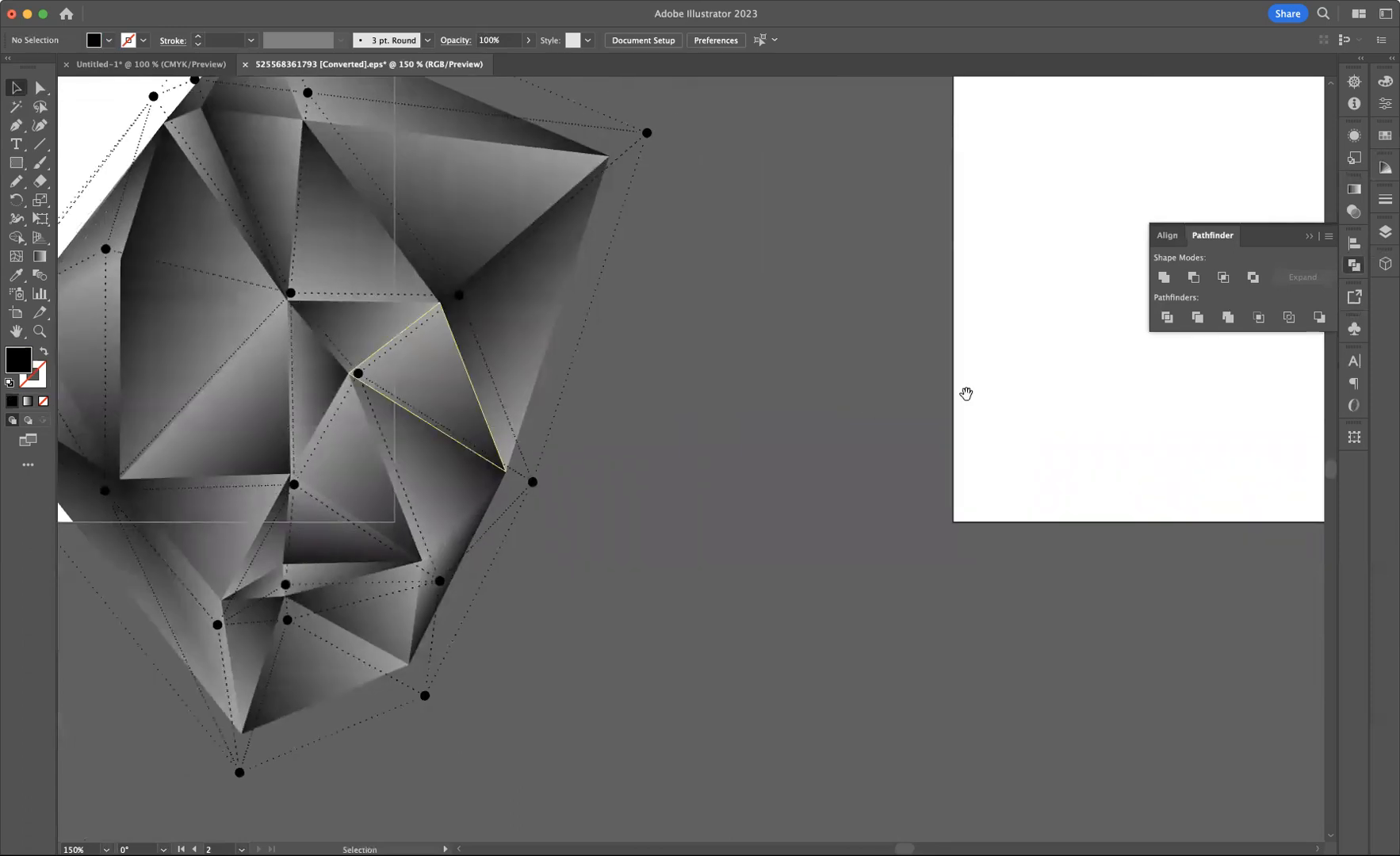
# Draw a small black circle about 11 px wide near the bottom left of the artboard
pyautogui.moveTo(1060, 390); pyautogui.dragTo(779, 446)
pyautogui.moveTo(945, 462); pyautogui.dragTo(515, 565)
pyautogui.moveTo(931, 331); pyautogui.dragTo(881, 495)
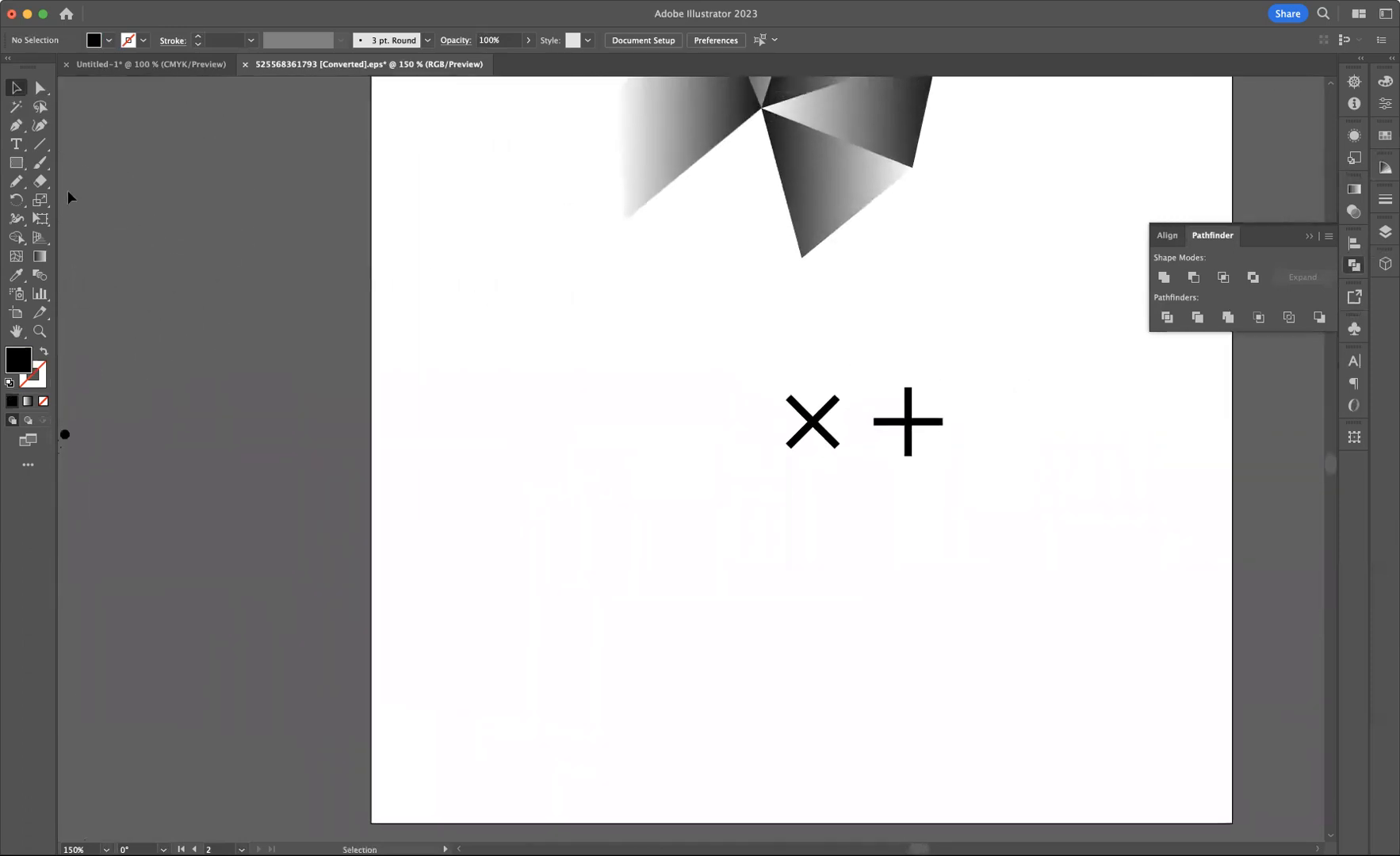
pyautogui.moveTo(16, 164); pyautogui.dragTo(91, 201)
pyautogui.moveTo(498, 738); pyautogui.dragTo(512, 750)
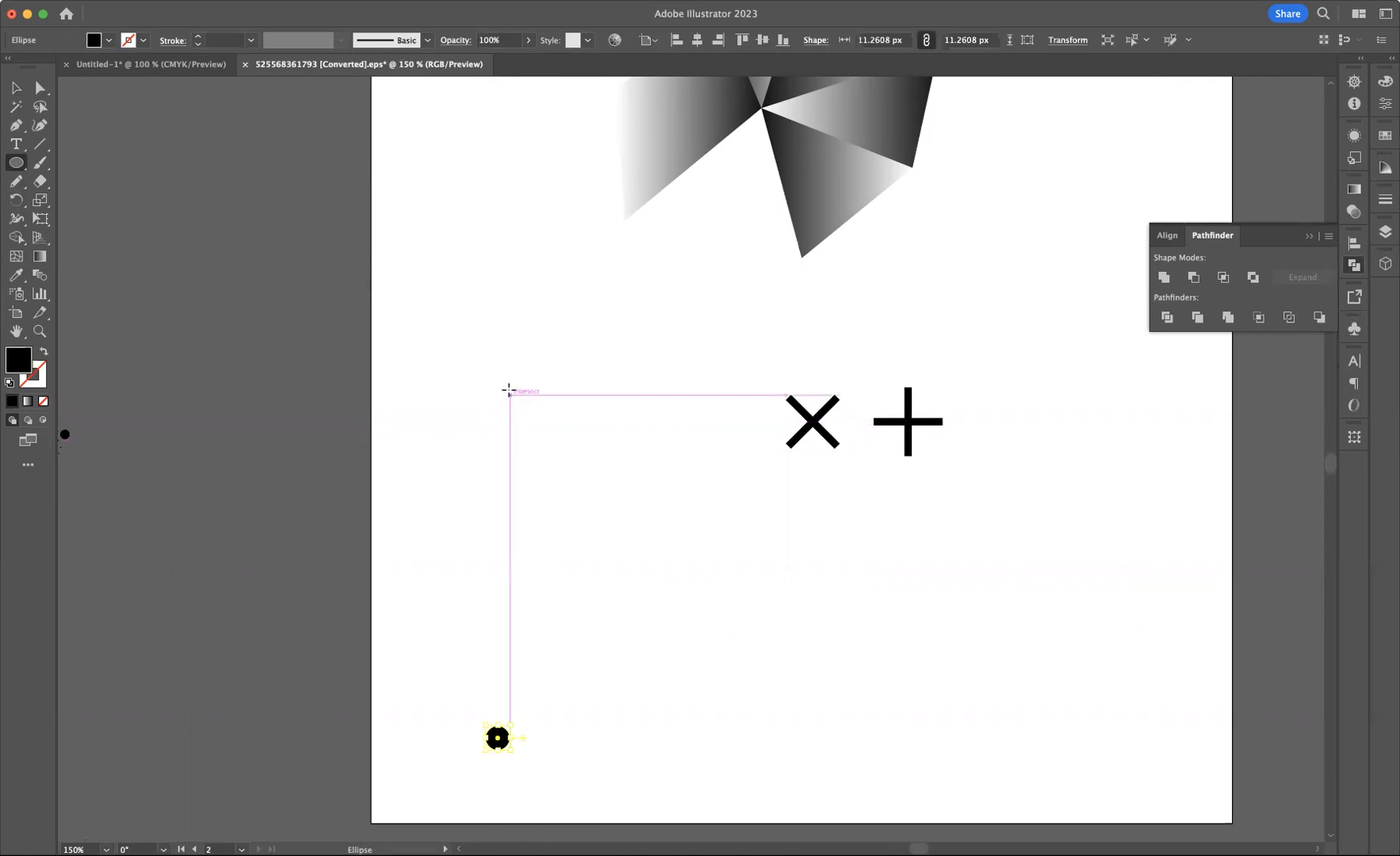
# Draw a larger black circle about 20 px wide above it
pyautogui.moveTo(505, 379); pyautogui.dragTo(531, 401)
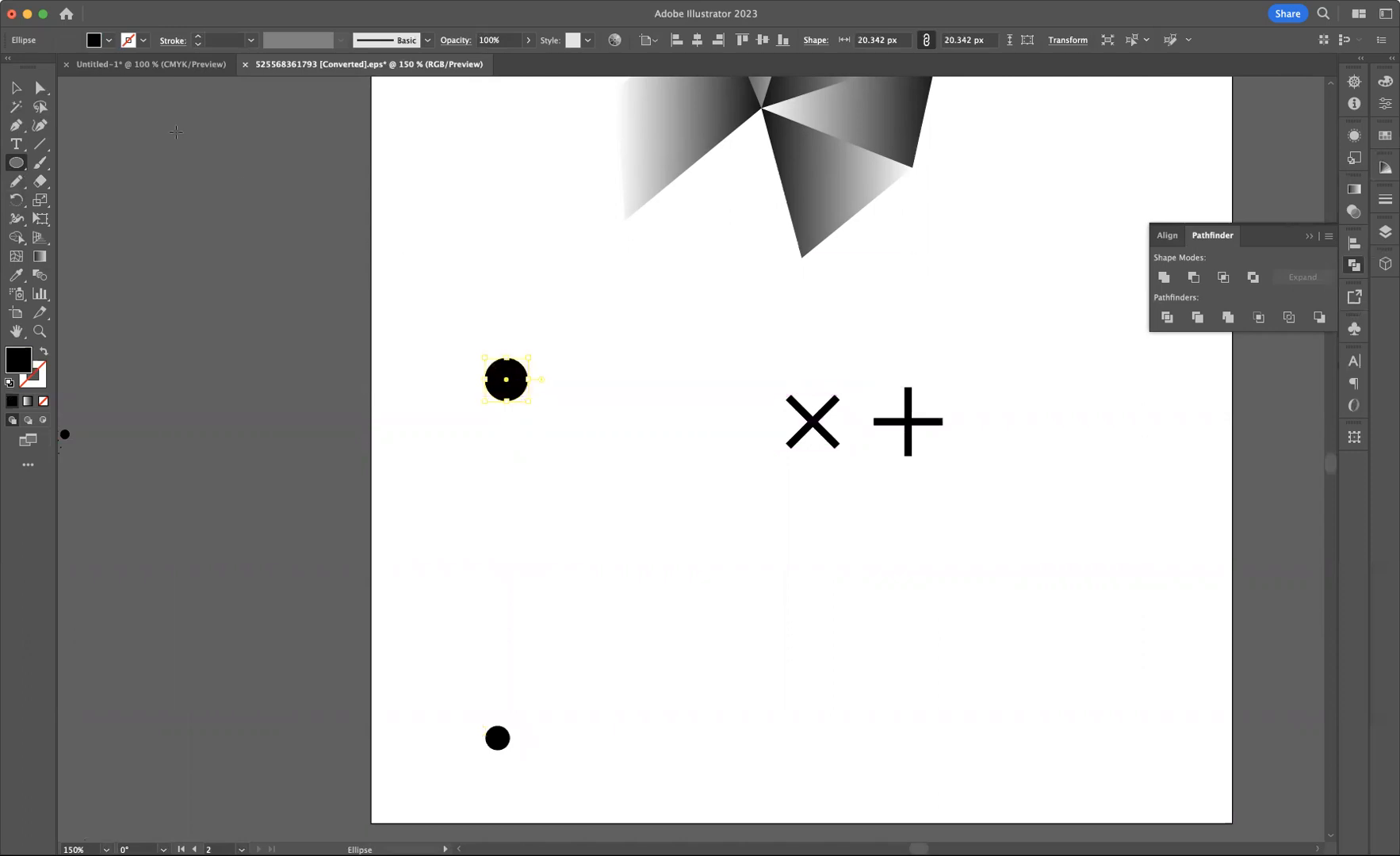
# Align both circles on a common vertical centre and blend them with the Blend tool
pyautogui.press('v')
pyautogui.click(432, 339)
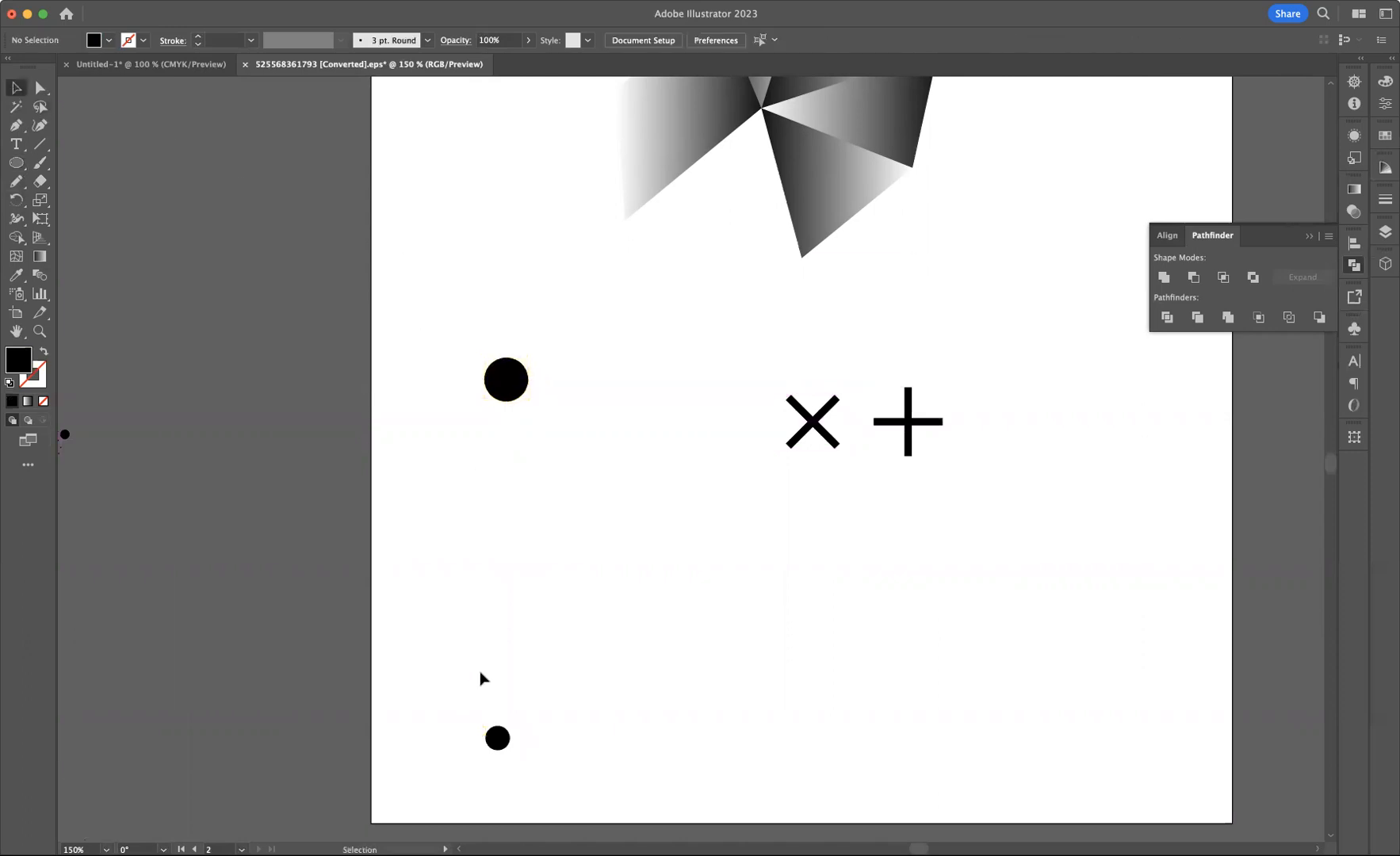
pyautogui.moveTo(387, 305); pyautogui.dragTo(609, 805)
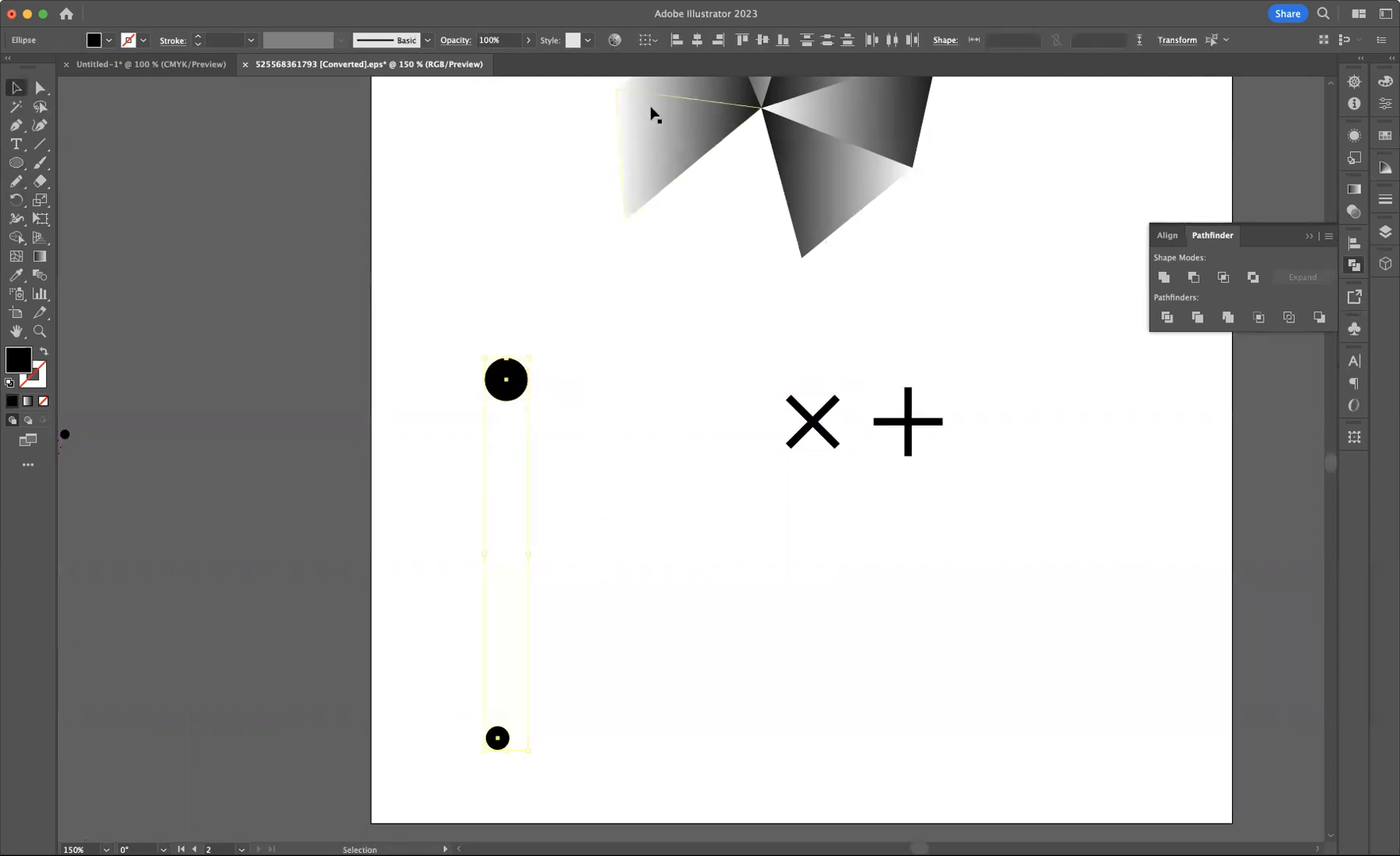
pyautogui.click(698, 45)
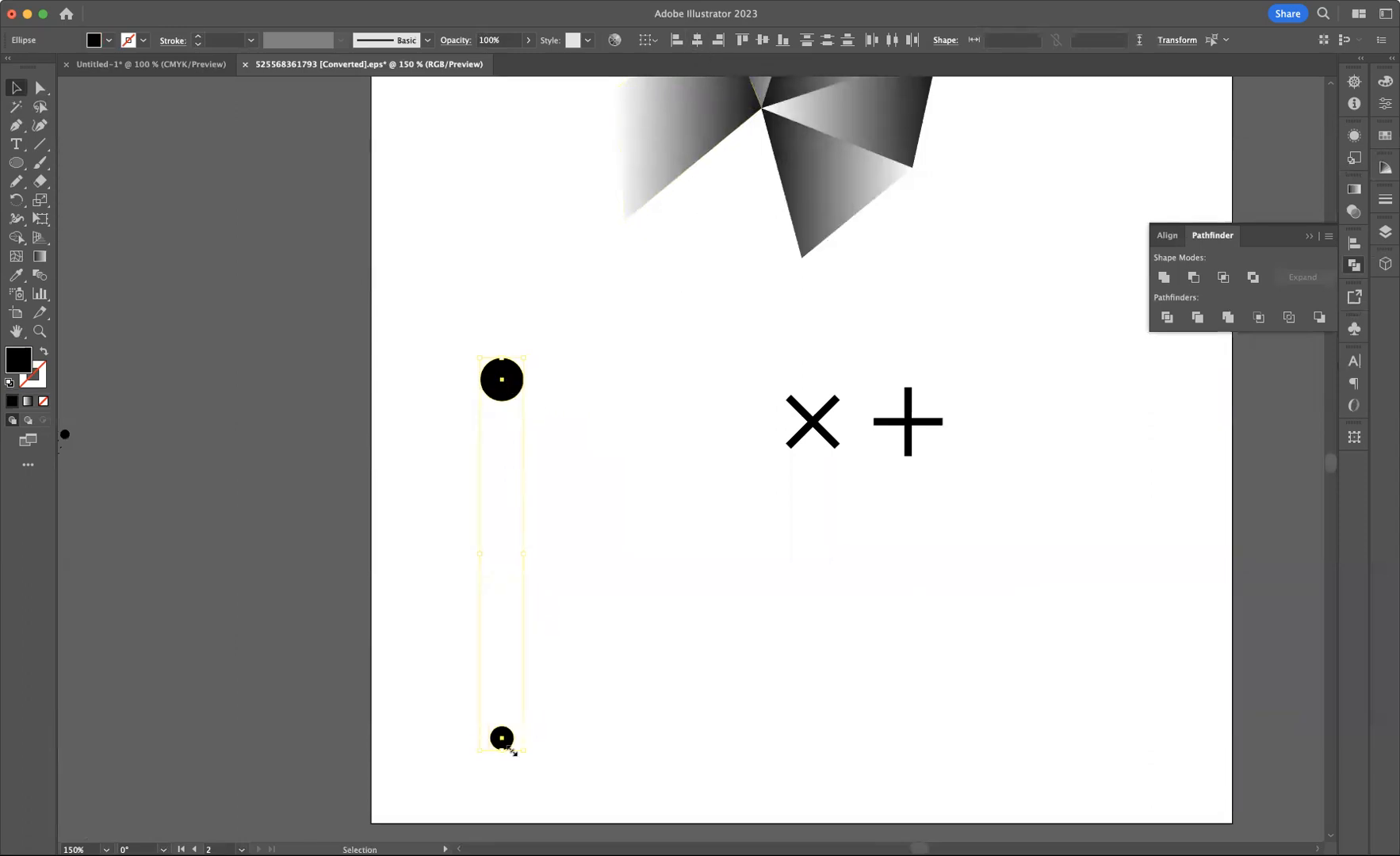
pyautogui.click(40, 275)
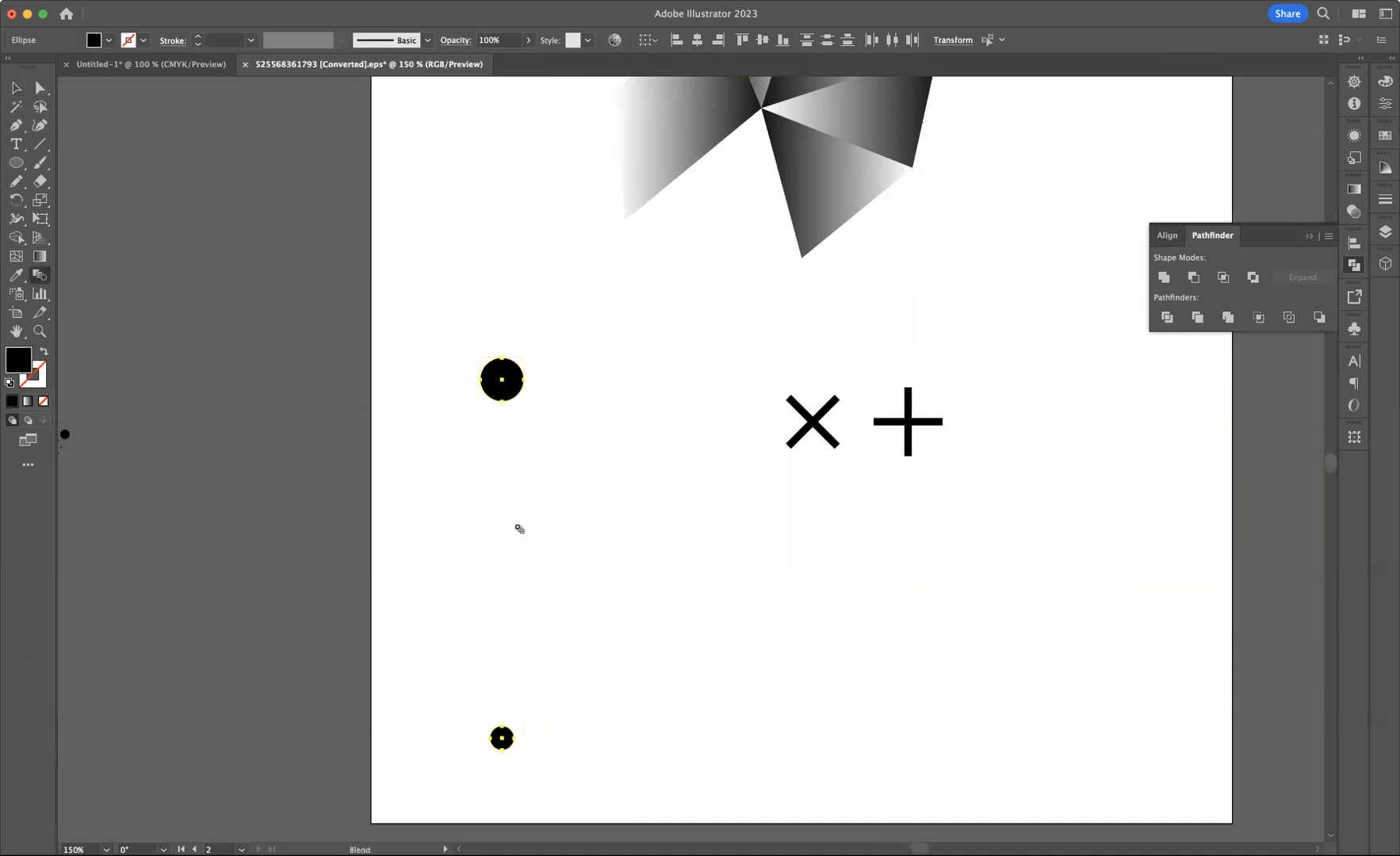
pyautogui.click(502, 737)
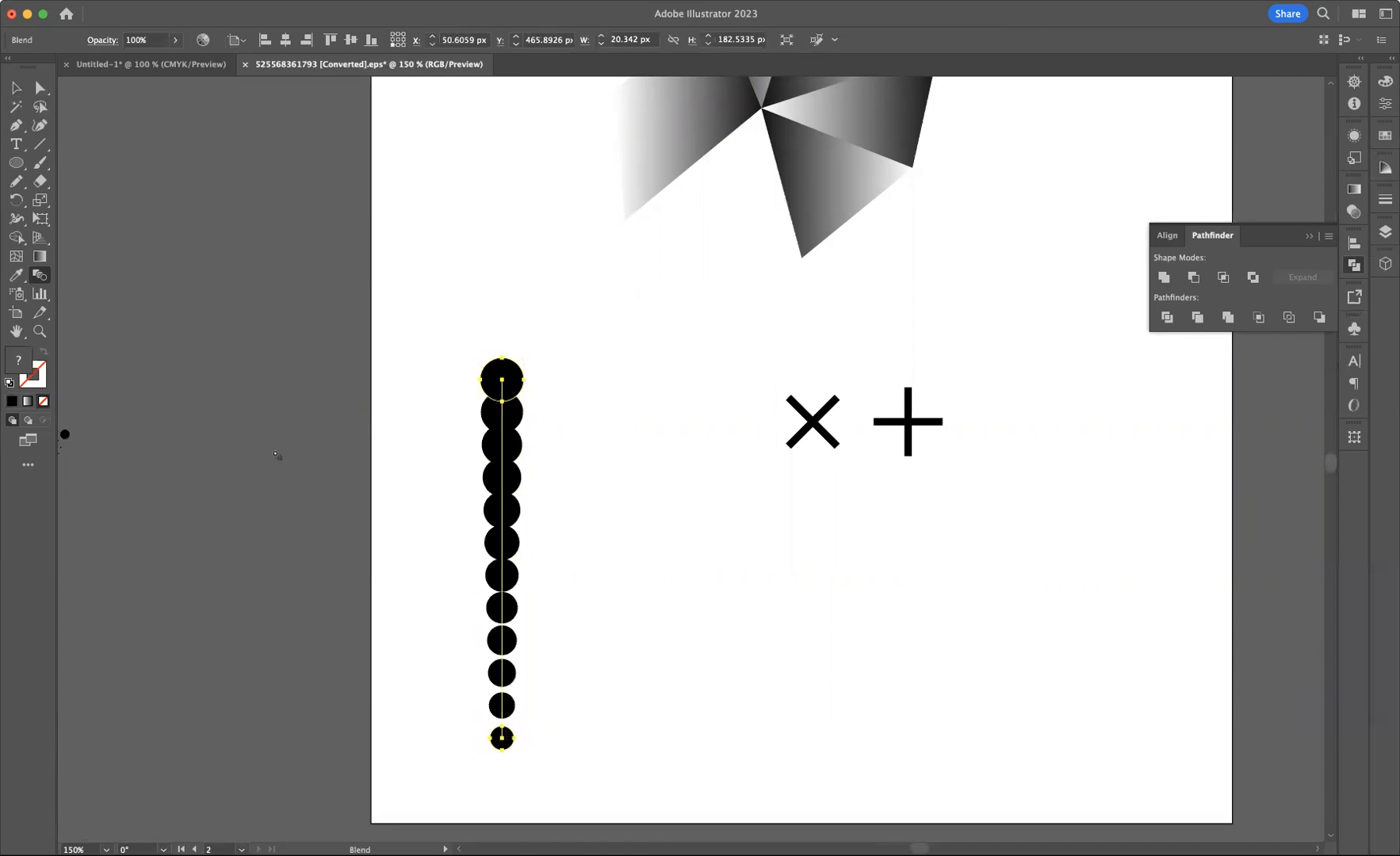
# Set the blend spacing to Specified Steps with 6 steps
pyautogui.doubleClick(41, 278)
pyautogui.click(640, 142)
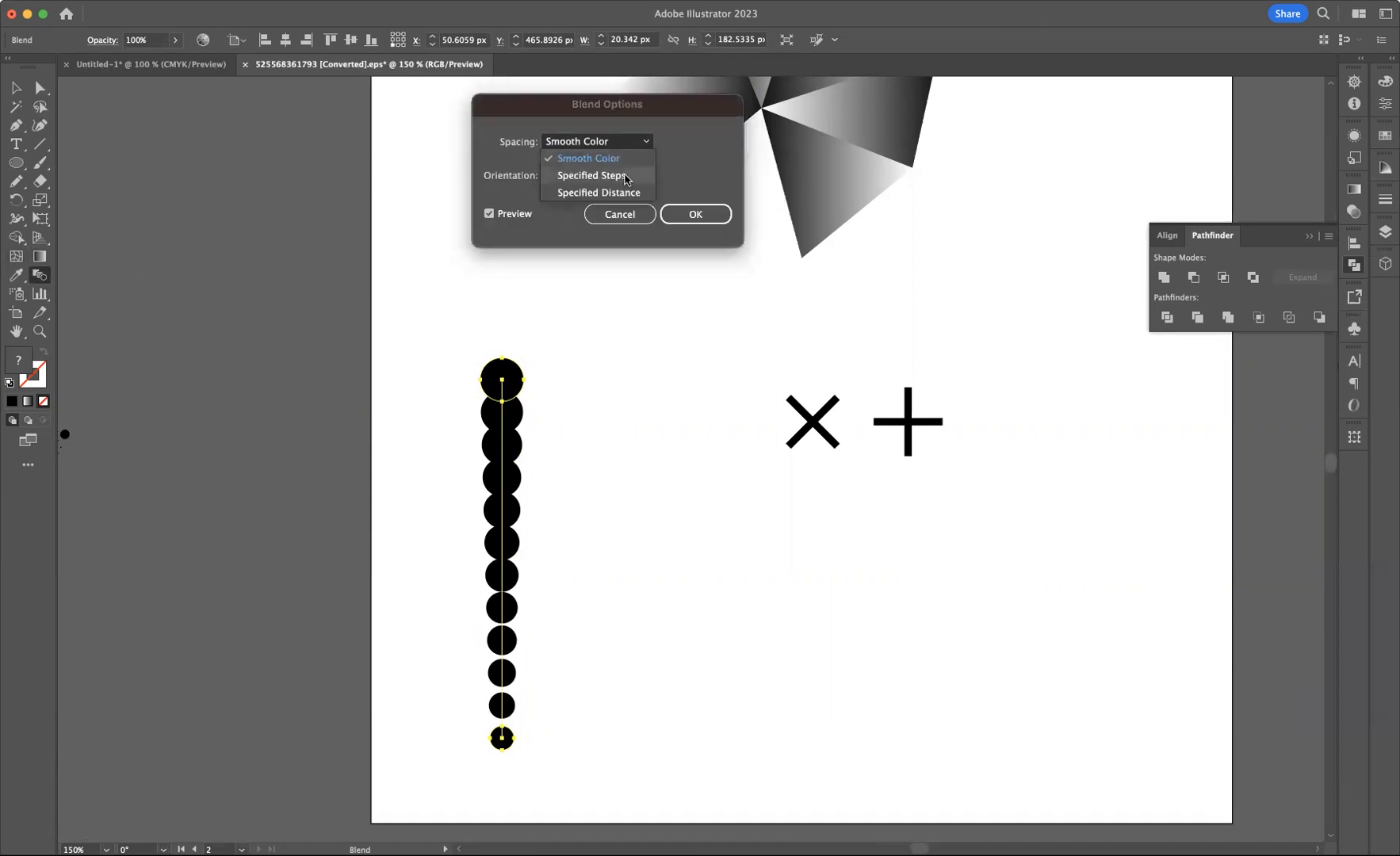
pyautogui.click(625, 177)
pyautogui.press('Down')
pyautogui.press('Down')
pyautogui.press('Down')
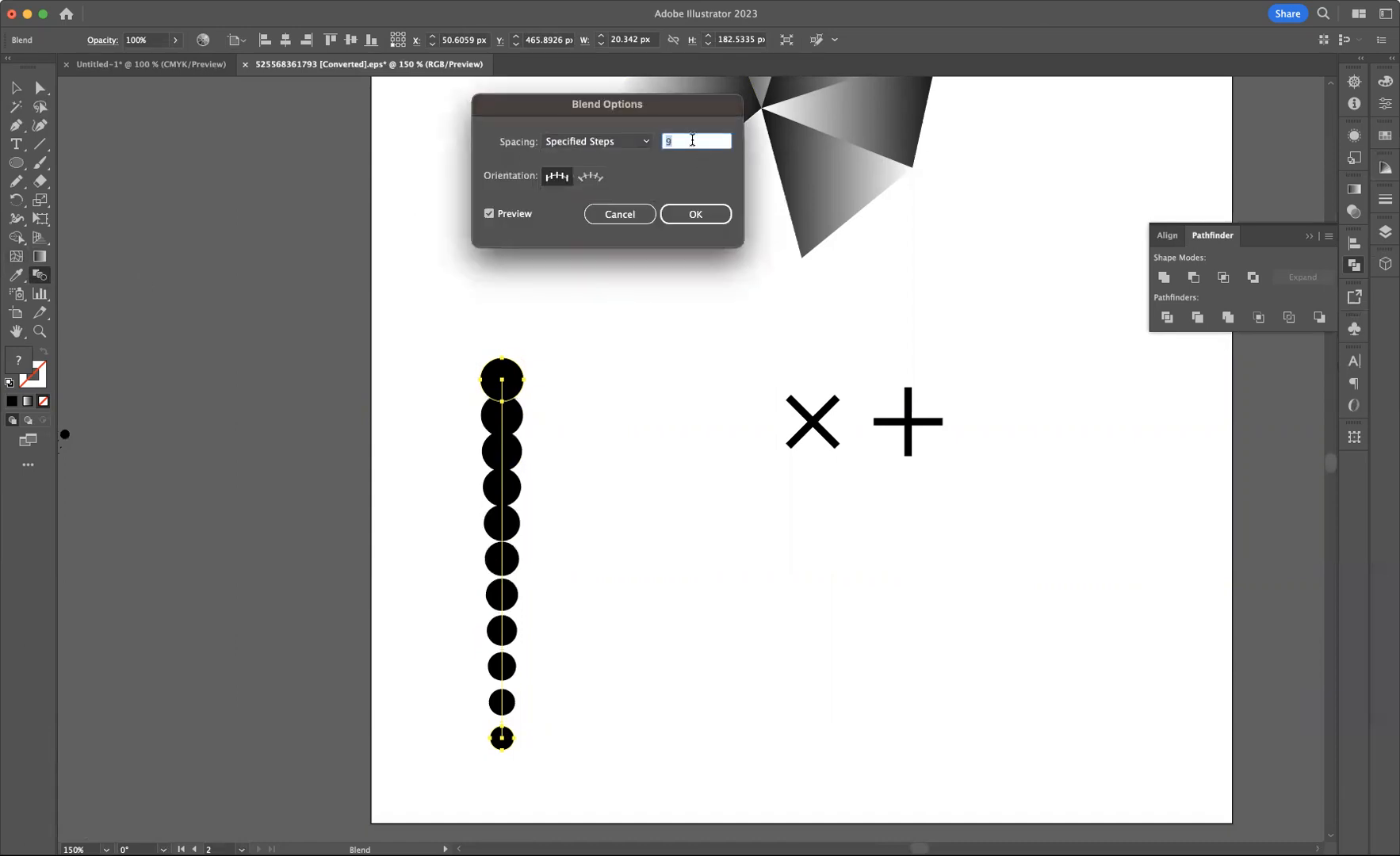
pyautogui.press('Down')
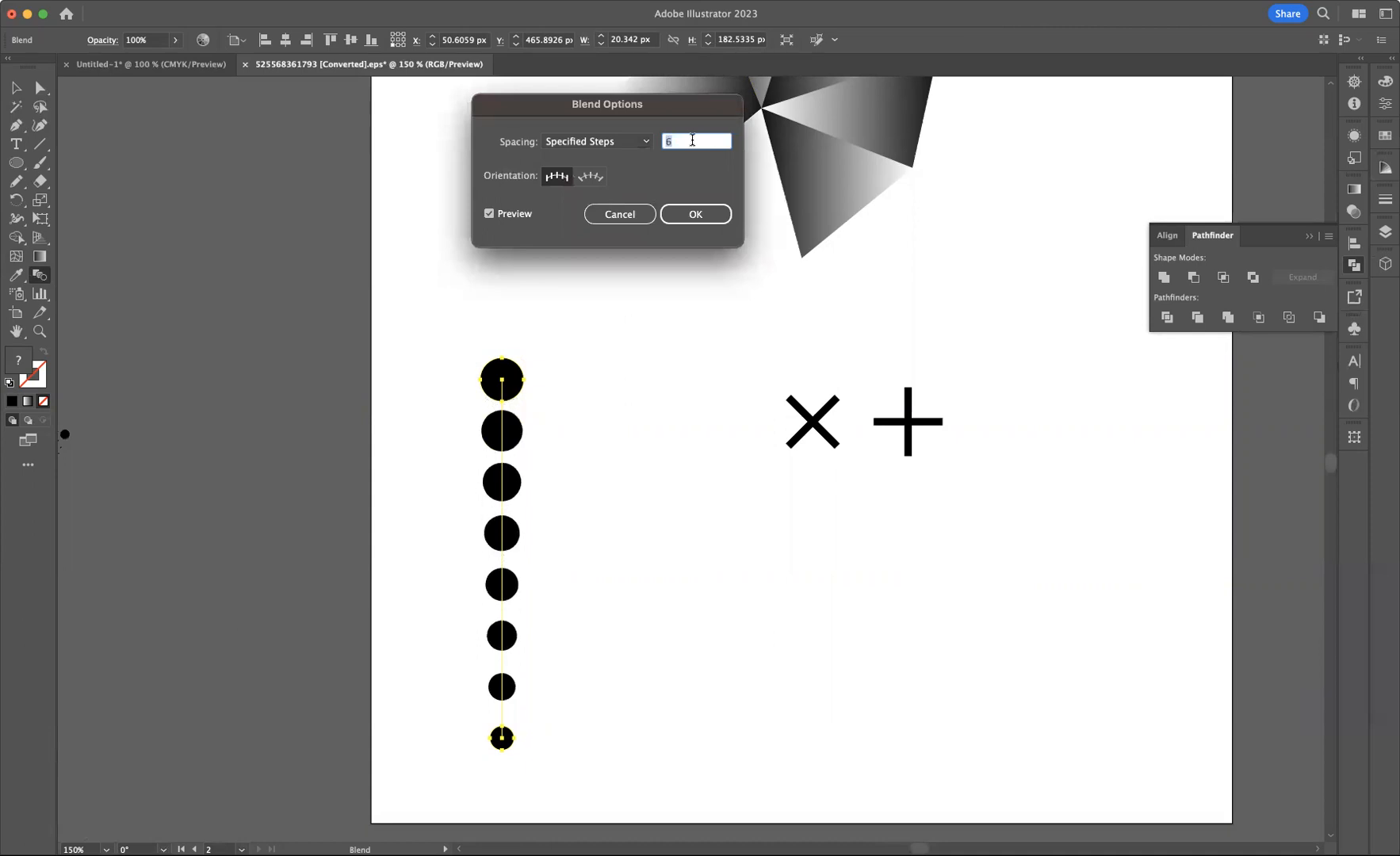
pyautogui.click(687, 220)
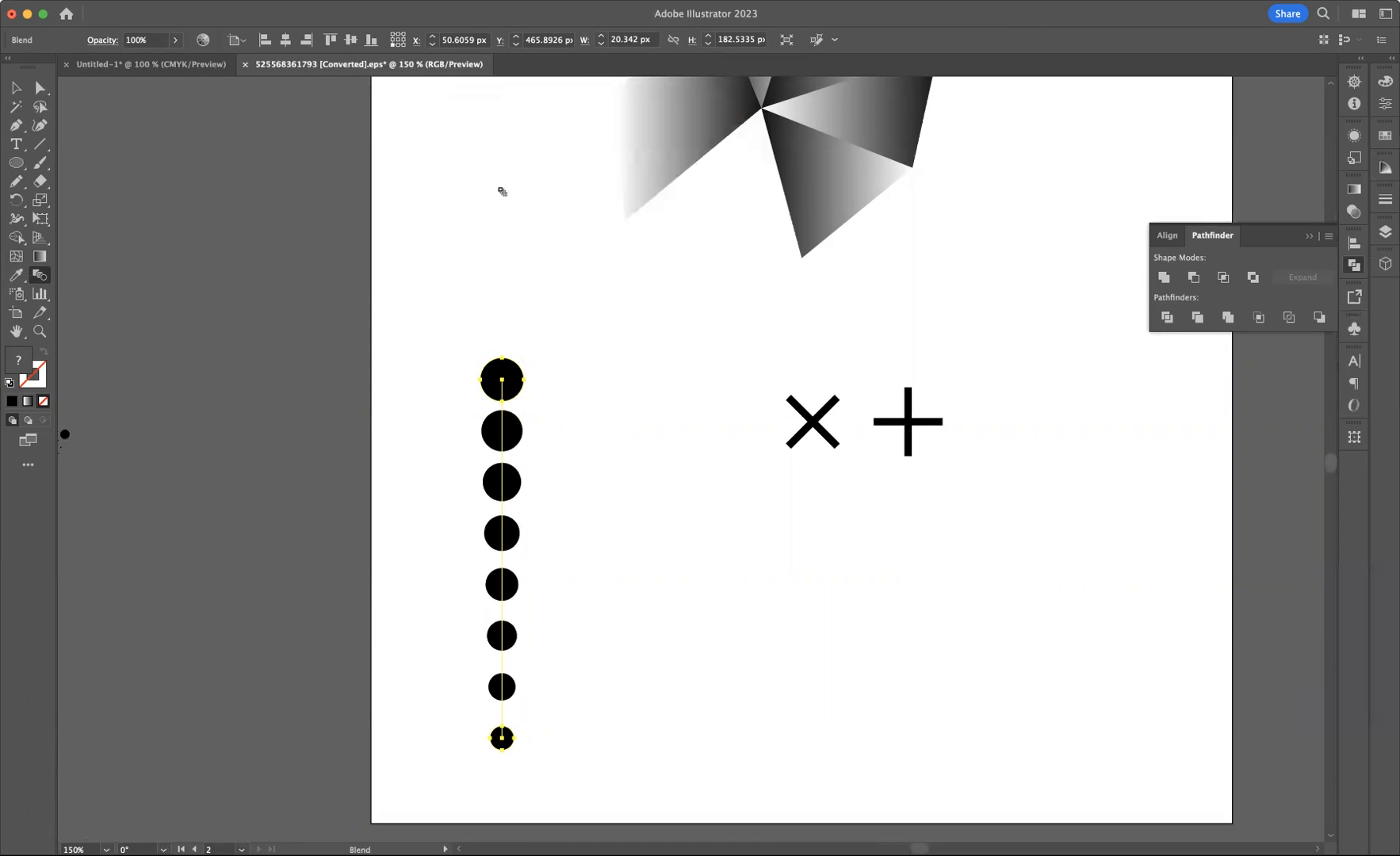
# Shrink the bottom circle of the blend to about 8 px
pyautogui.click(16, 88)
pyautogui.click(587, 366)
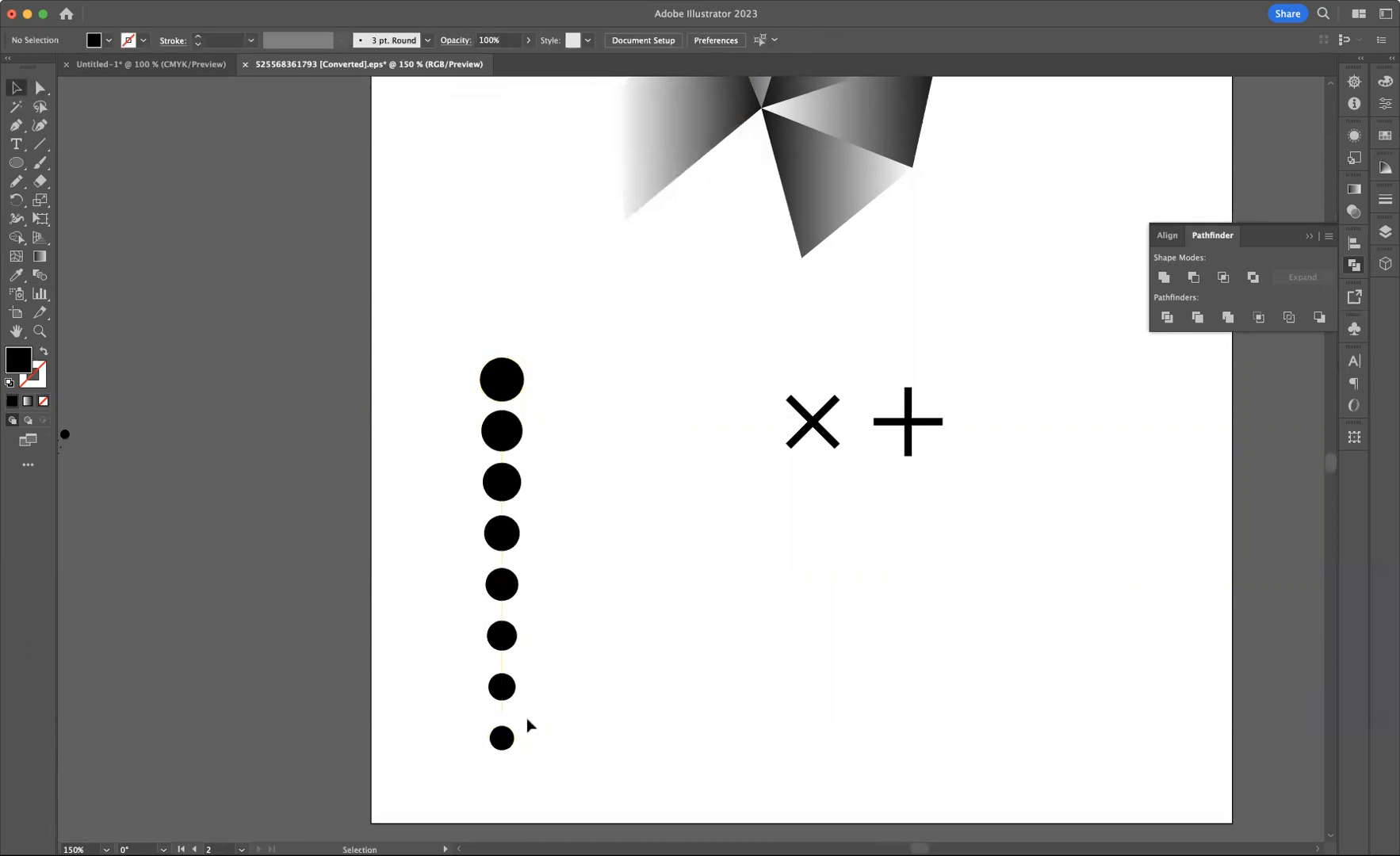
pyautogui.click(41, 88)
pyautogui.click(510, 745)
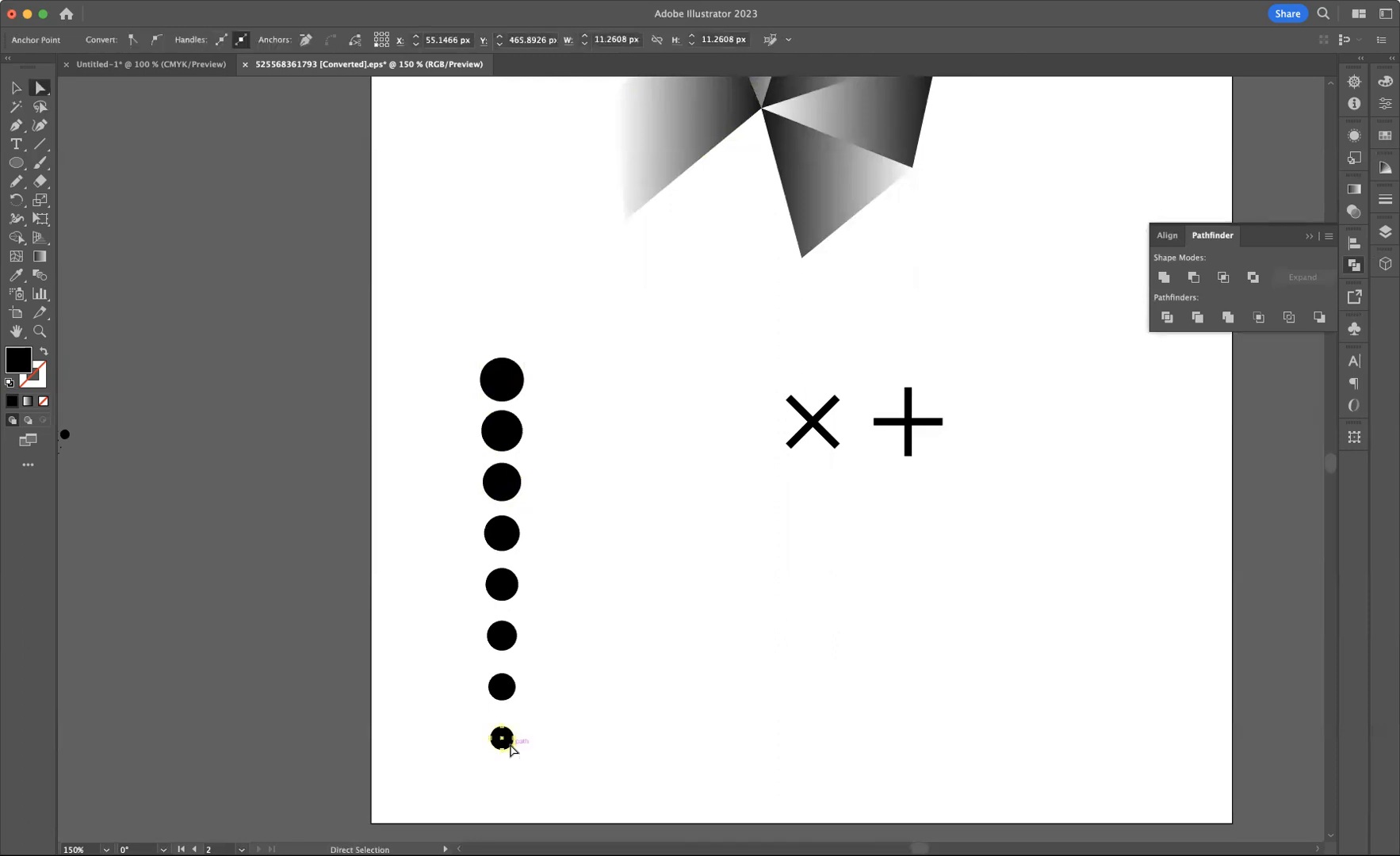
pyautogui.press('v')
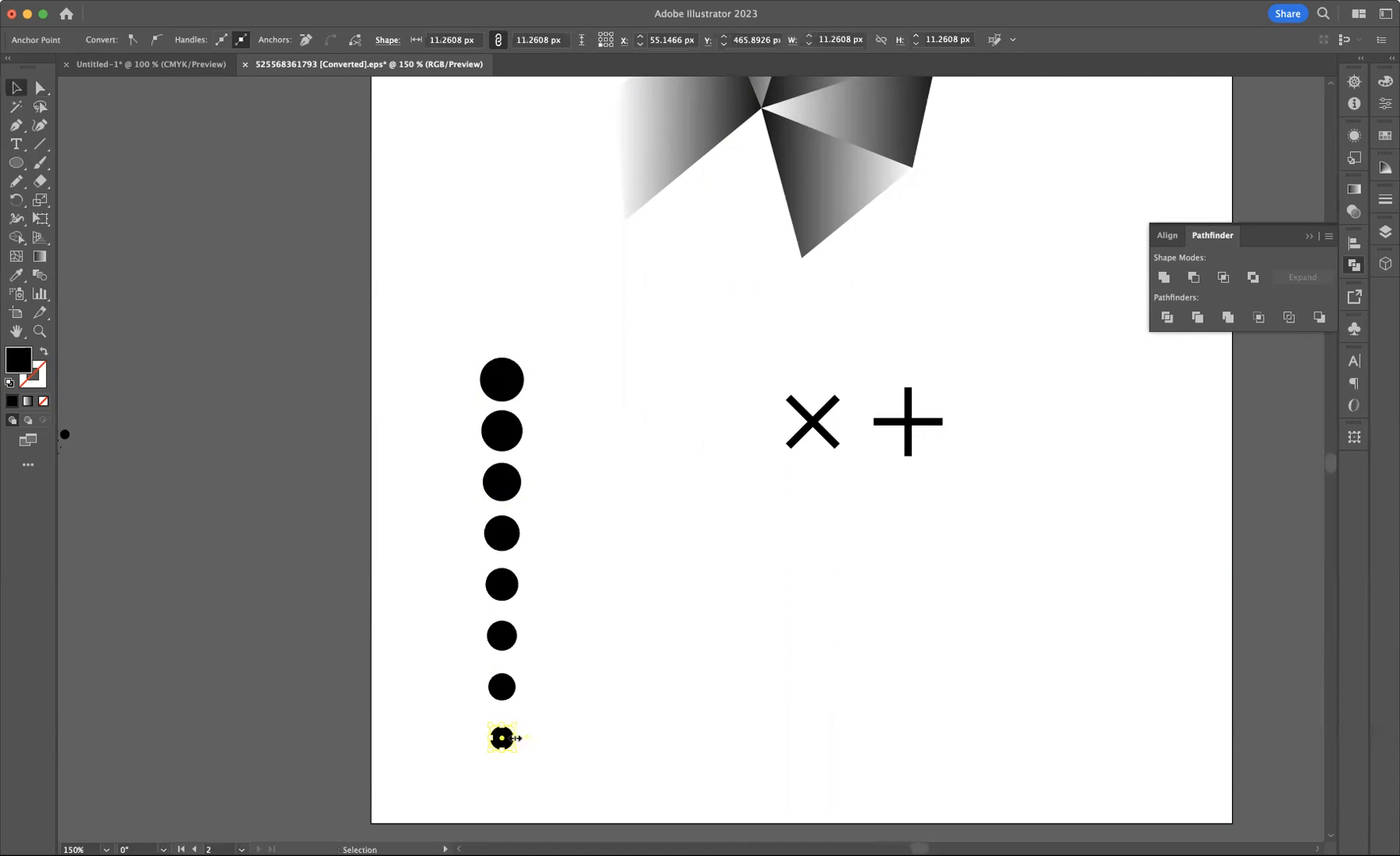
pyautogui.moveTo(514, 730); pyautogui.dragTo(512, 731)
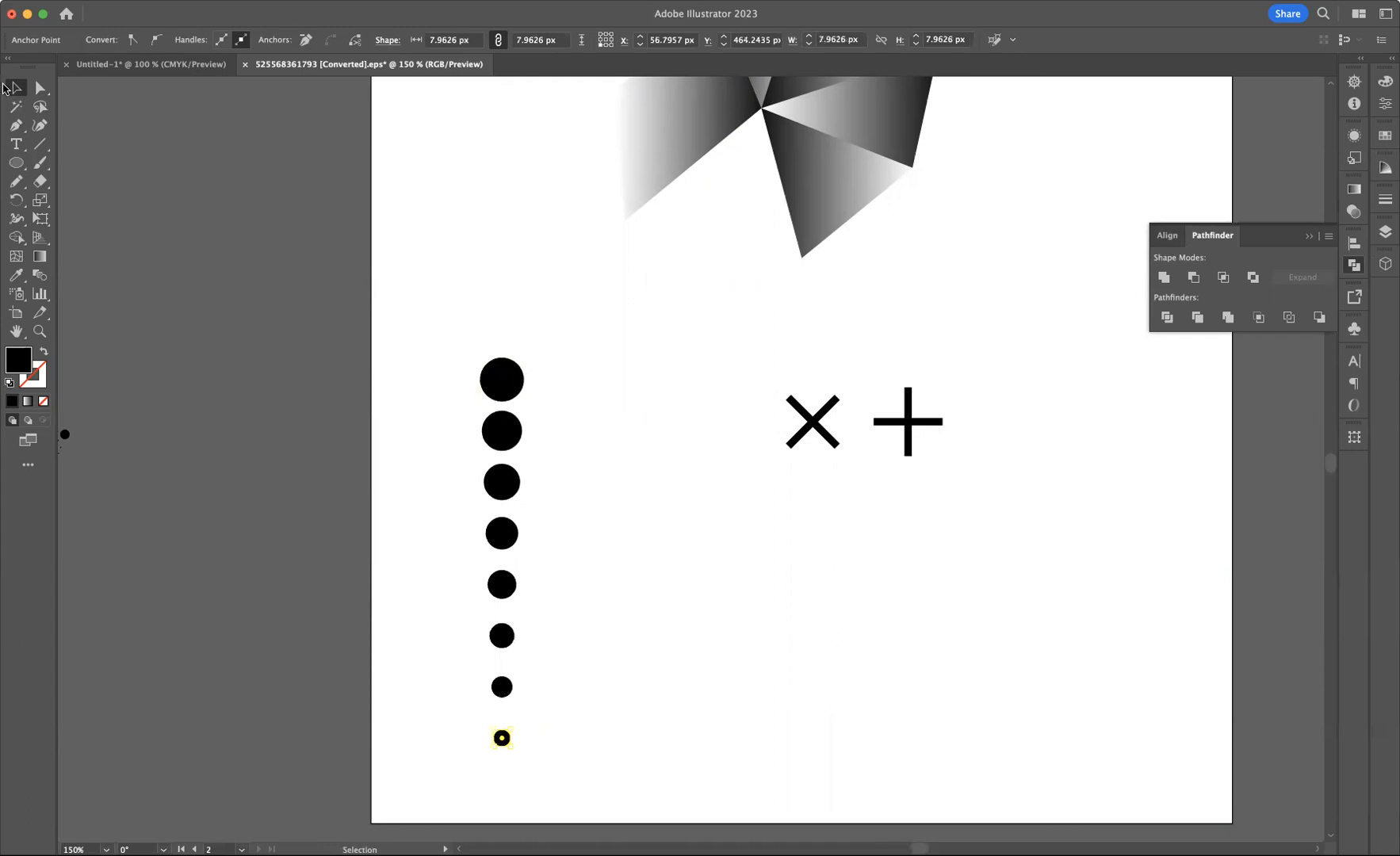
# Move the blended dot column slightly to the left
pyautogui.click(364, 270)
pyautogui.moveTo(485, 374); pyautogui.dragTo(560, 823)
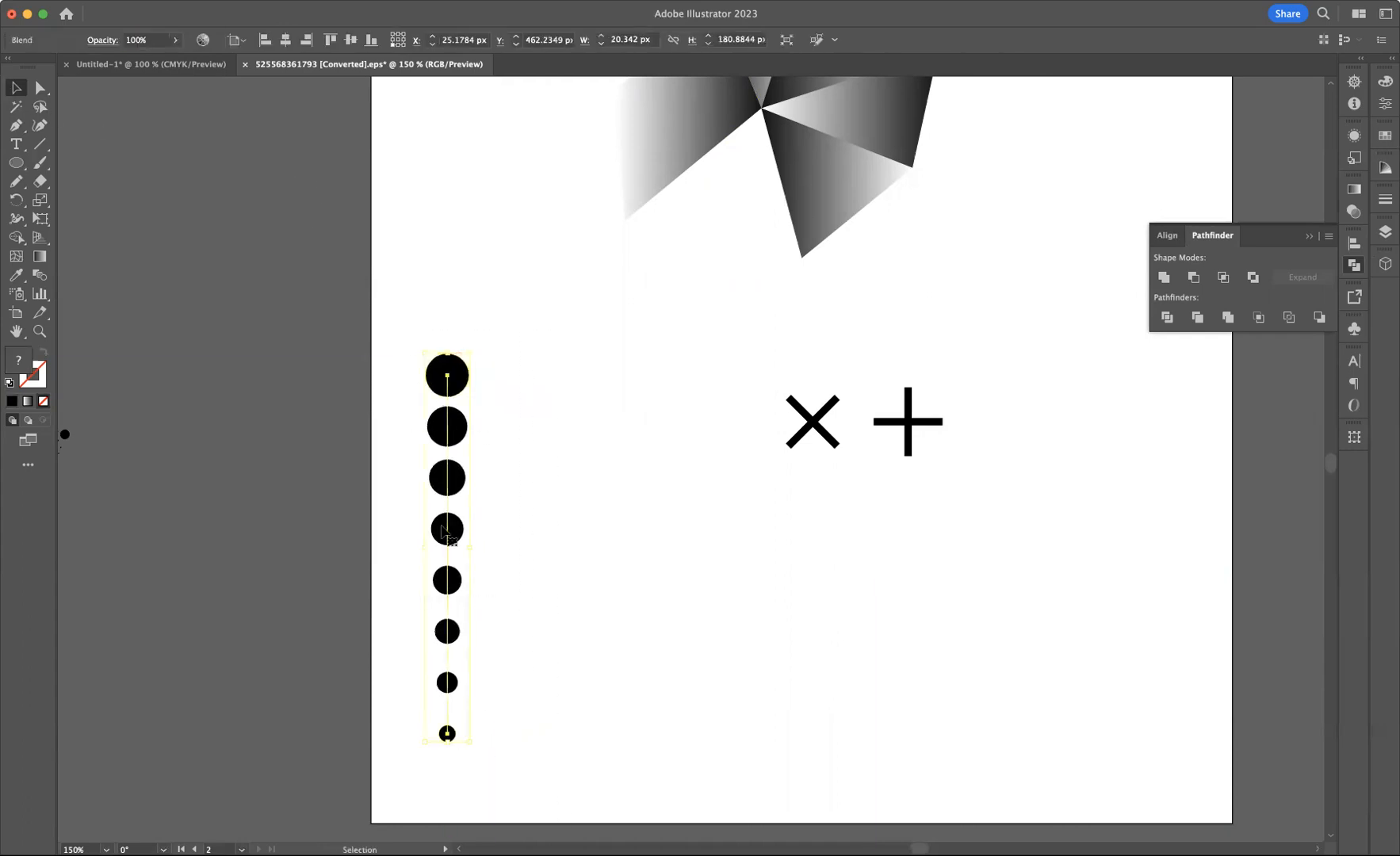
pyautogui.click(460, 447)
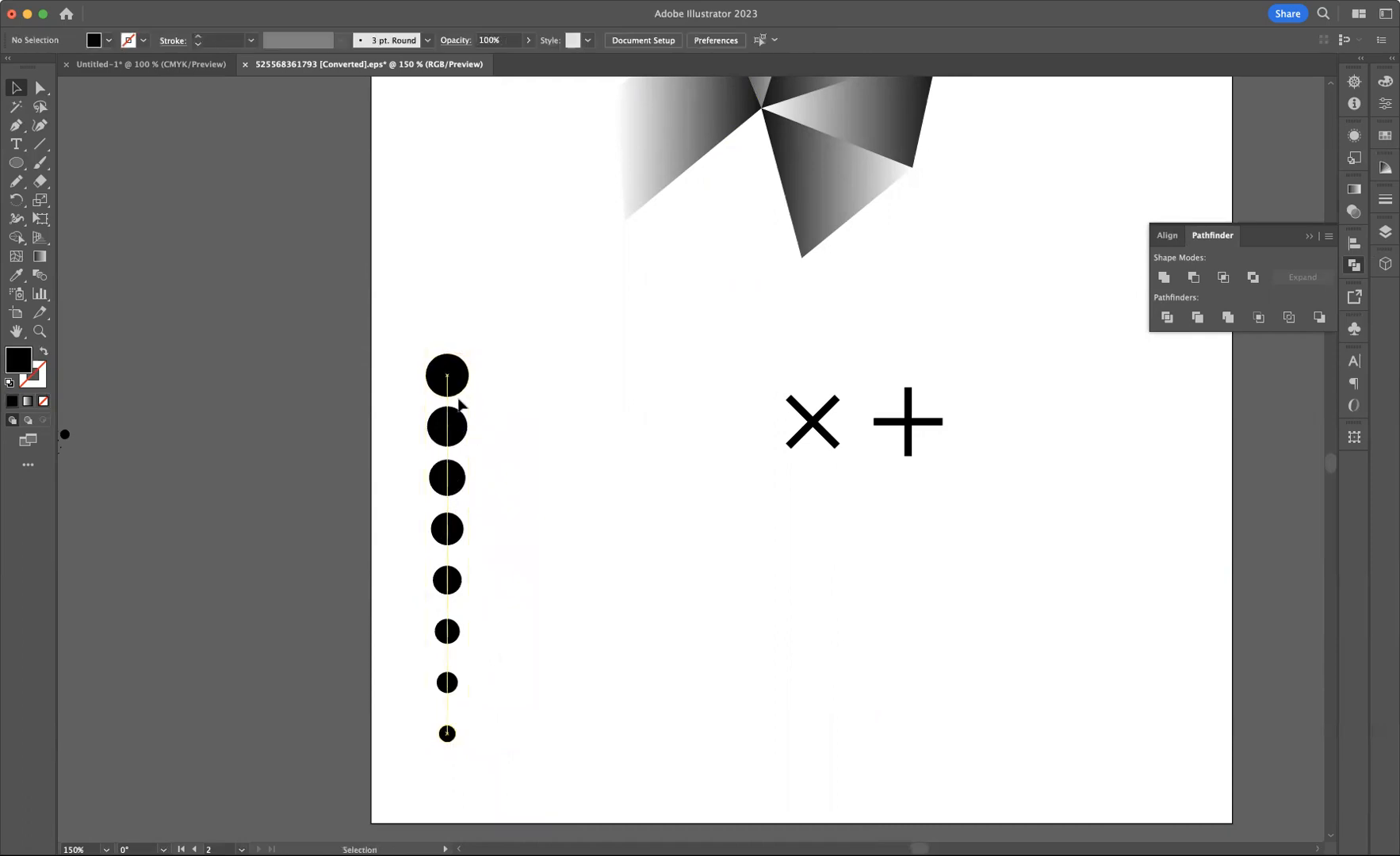
# Copy the dot column to the right and repeat the duplicate to make five evenly spaced columns
pyautogui.moveTo(474, 389); pyautogui.dragTo(511, 389)
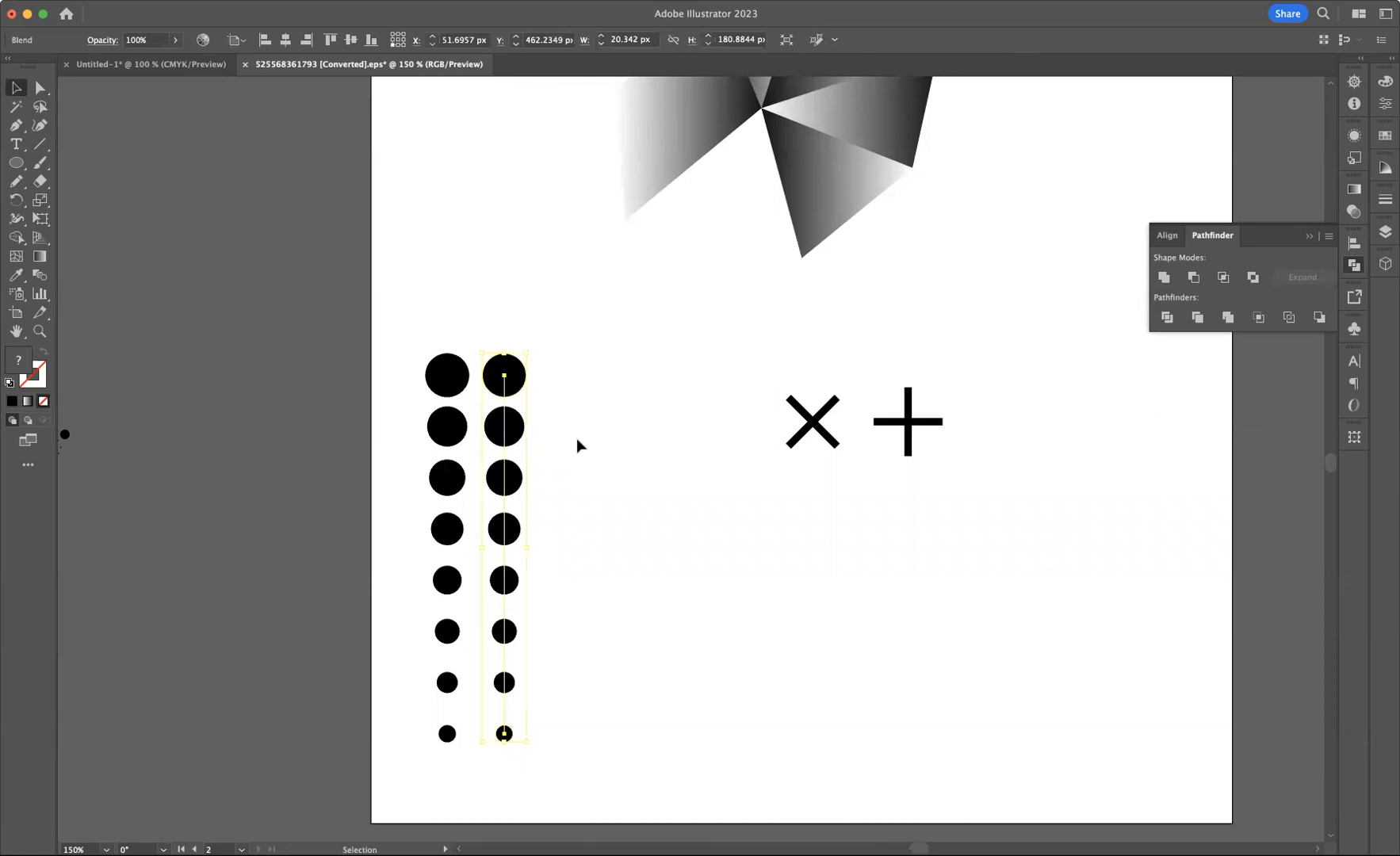
pyautogui.press('super+d')
pyautogui.press('super+d')
pyautogui.press('super+d')
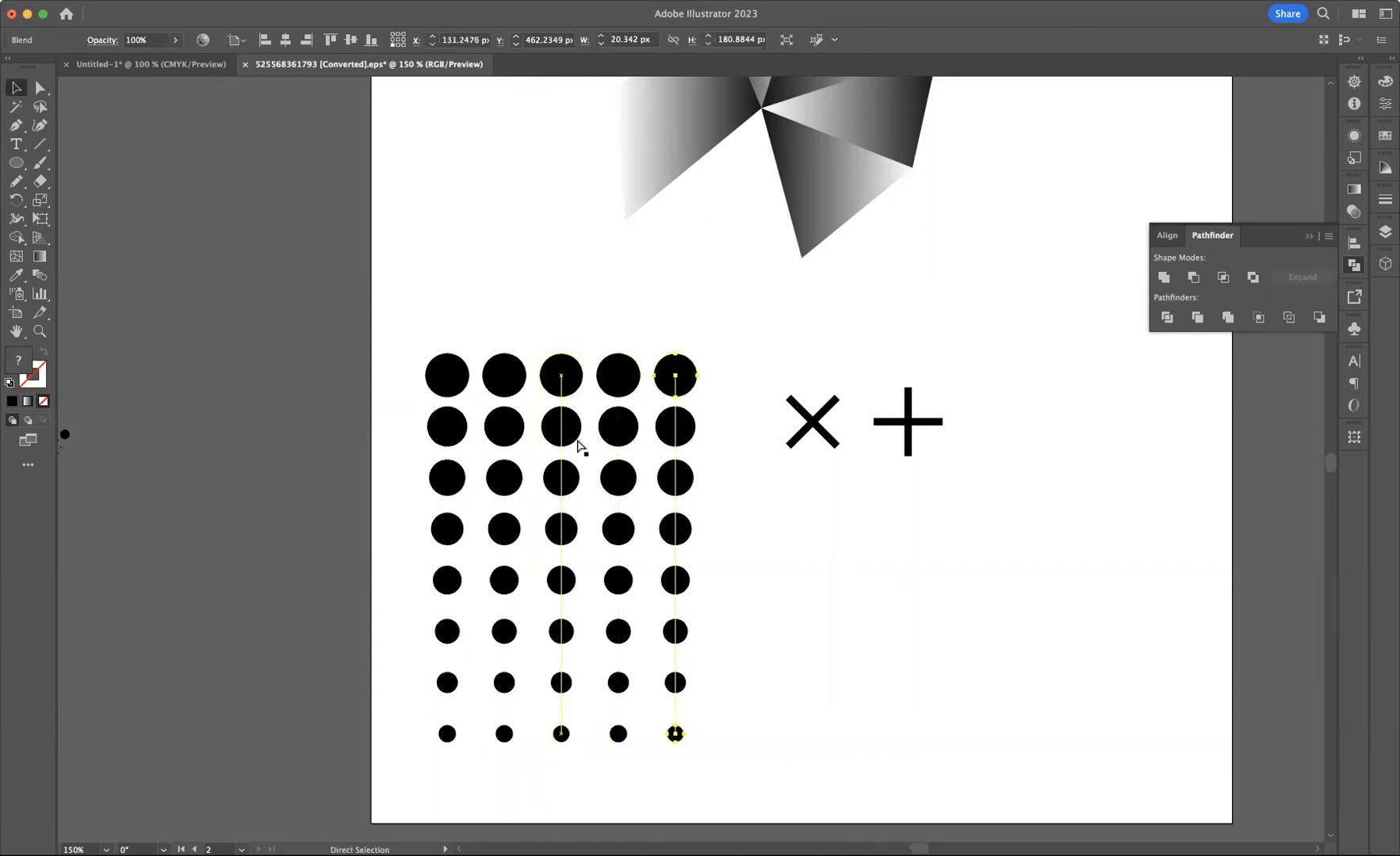
# Group all five blend columns together
pyautogui.moveTo(384, 321); pyautogui.dragTo(719, 803)
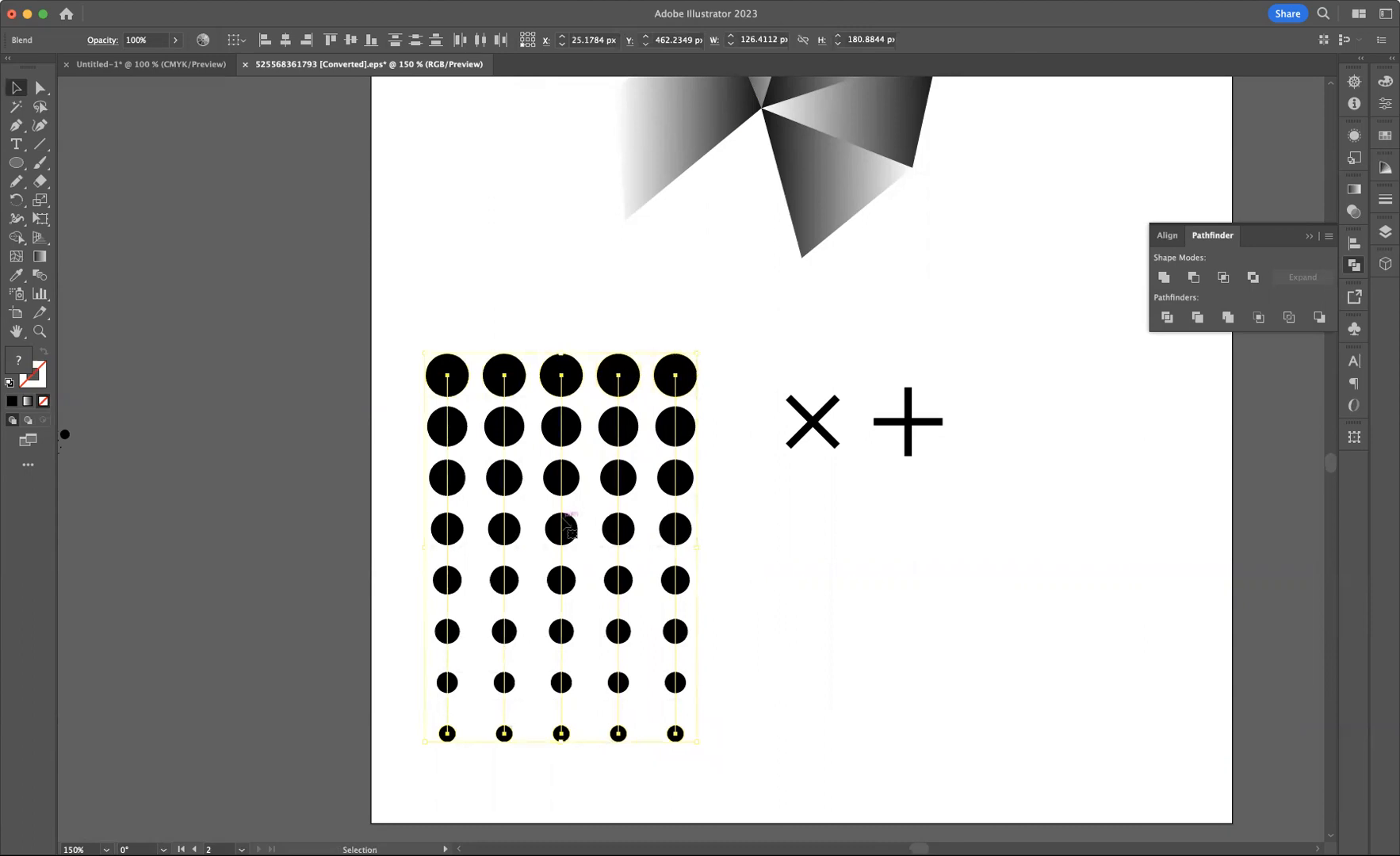
pyautogui.rightClick(569, 484)
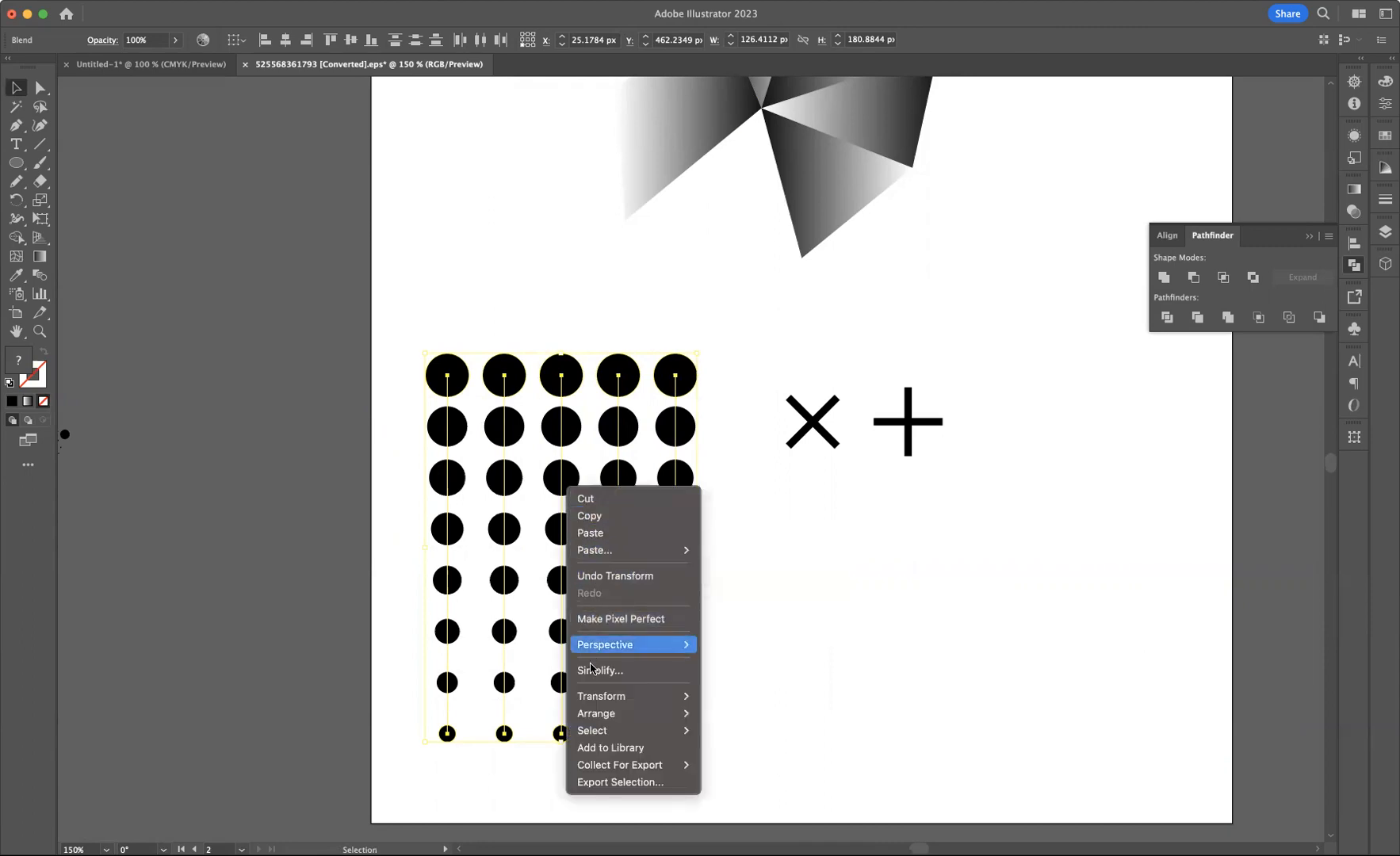
pyautogui.click(515, 341)
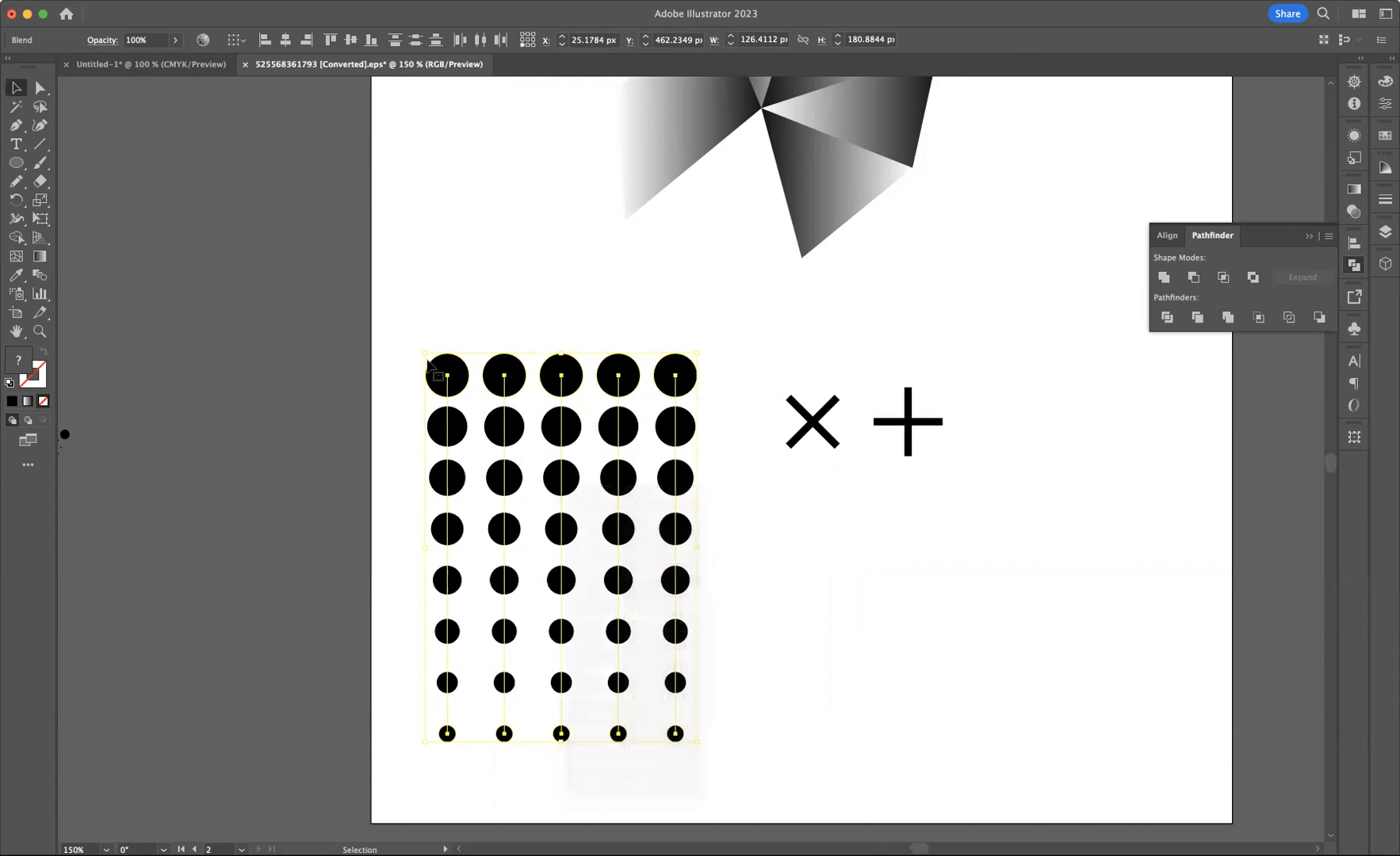
pyautogui.click(482, 358)
pyautogui.moveTo(406, 329); pyautogui.dragTo(682, 759)
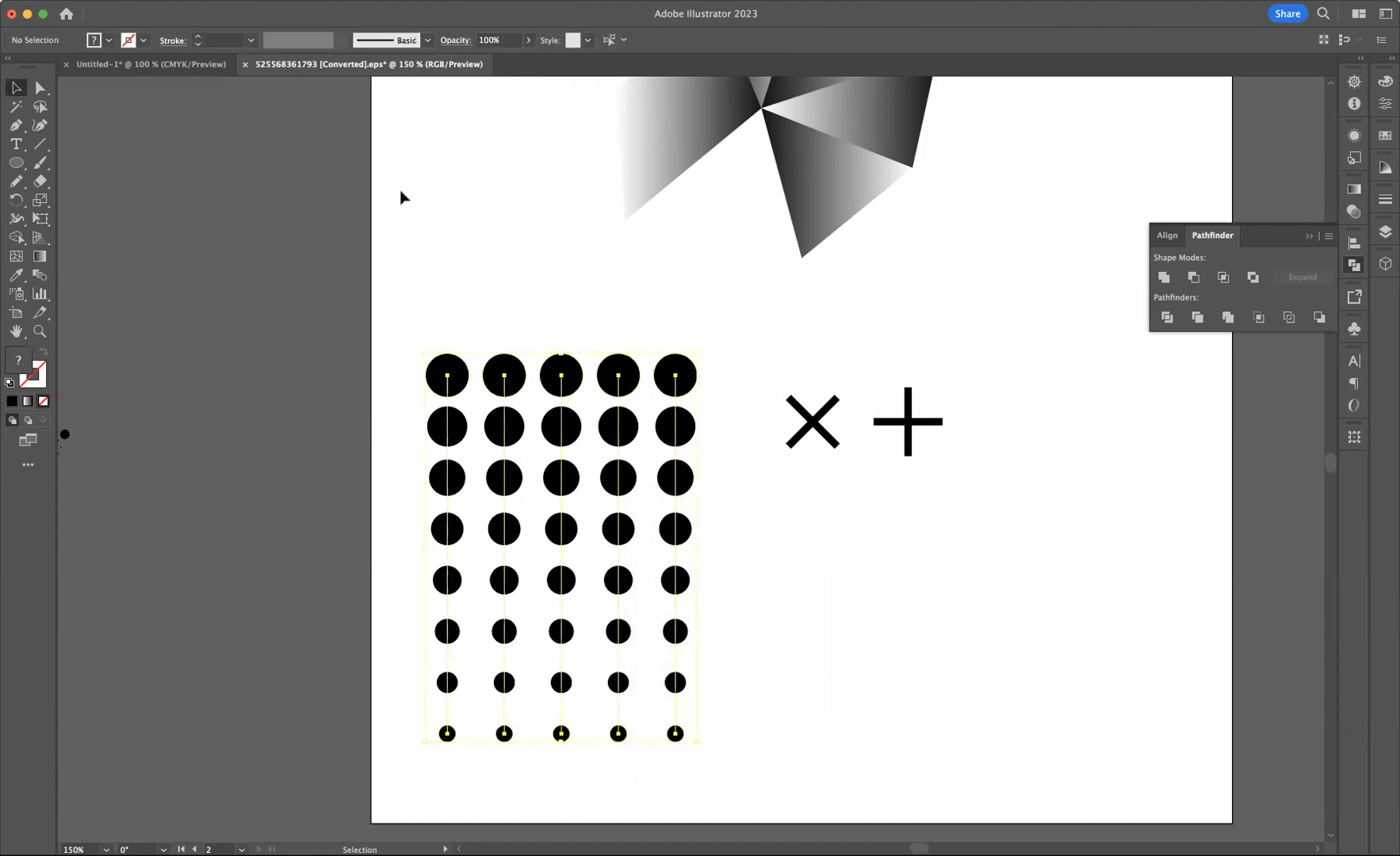
pyautogui.click(187, 1)
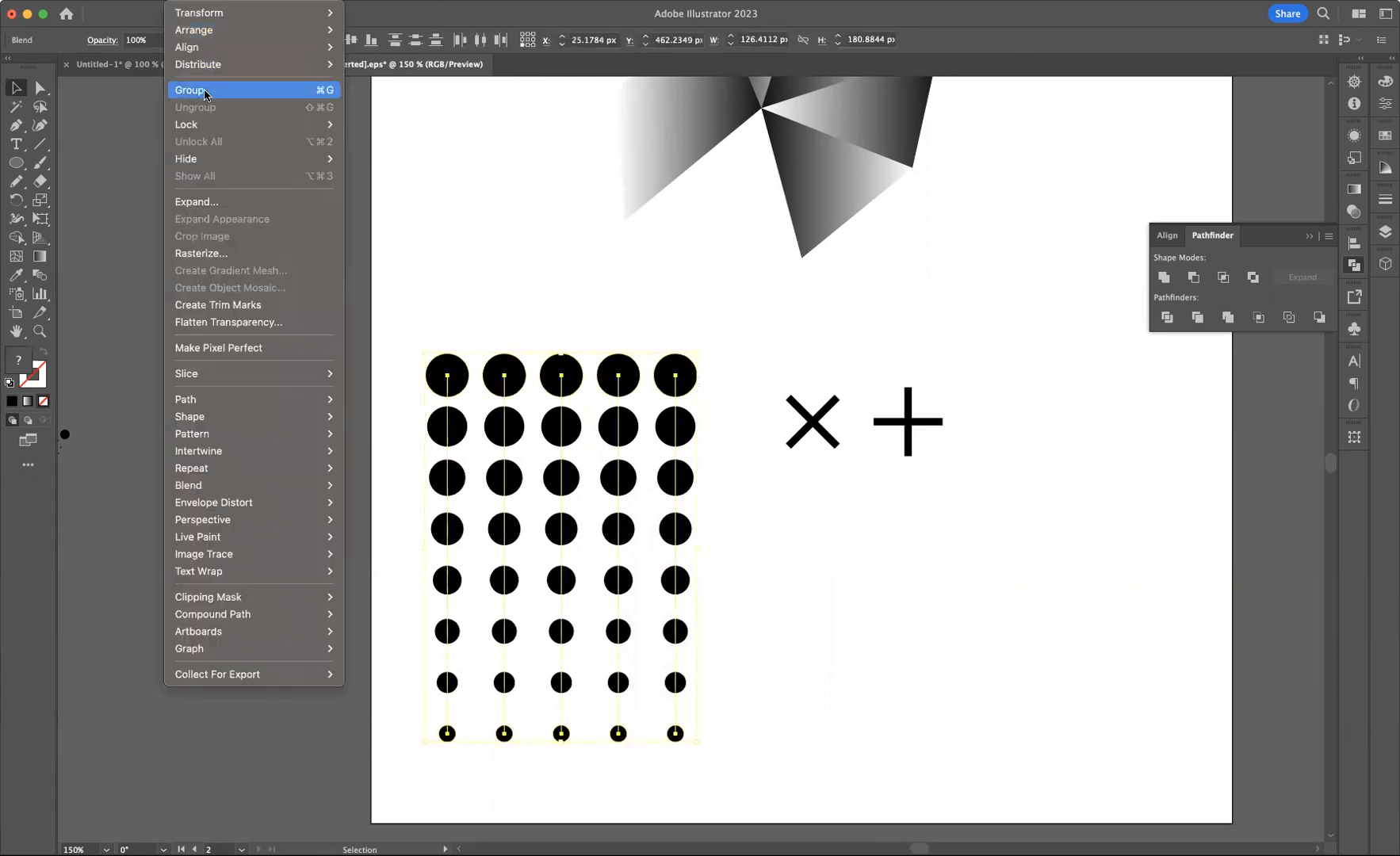
pyautogui.click(316, 92)
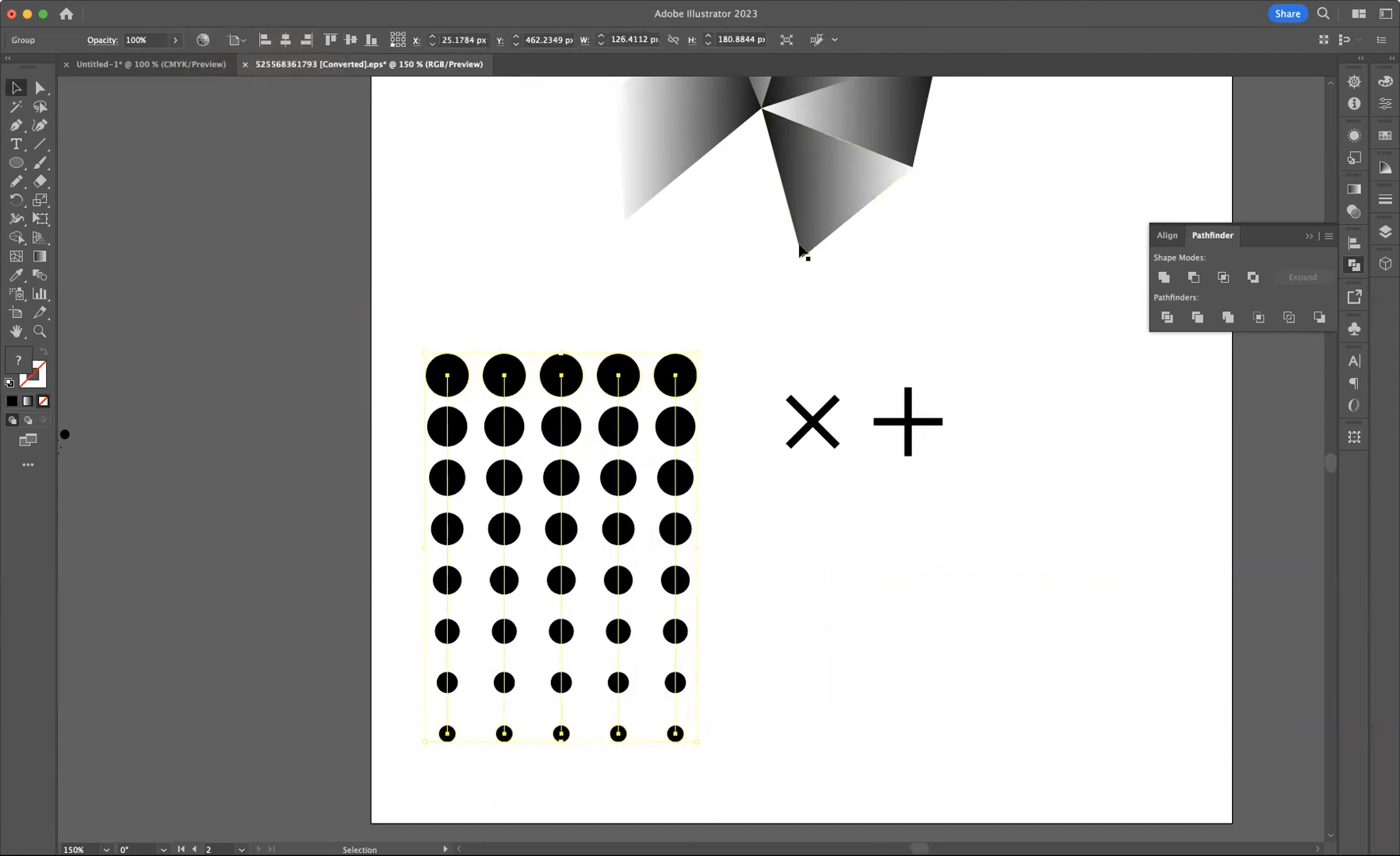
# Rotate the dot group 90° and move it to the artboard's bottom-left corner
pyautogui.moveTo(707, 345); pyautogui.dragTo(367, 408)
pyautogui.moveTo(497, 539); pyautogui.dragTo(473, 692)
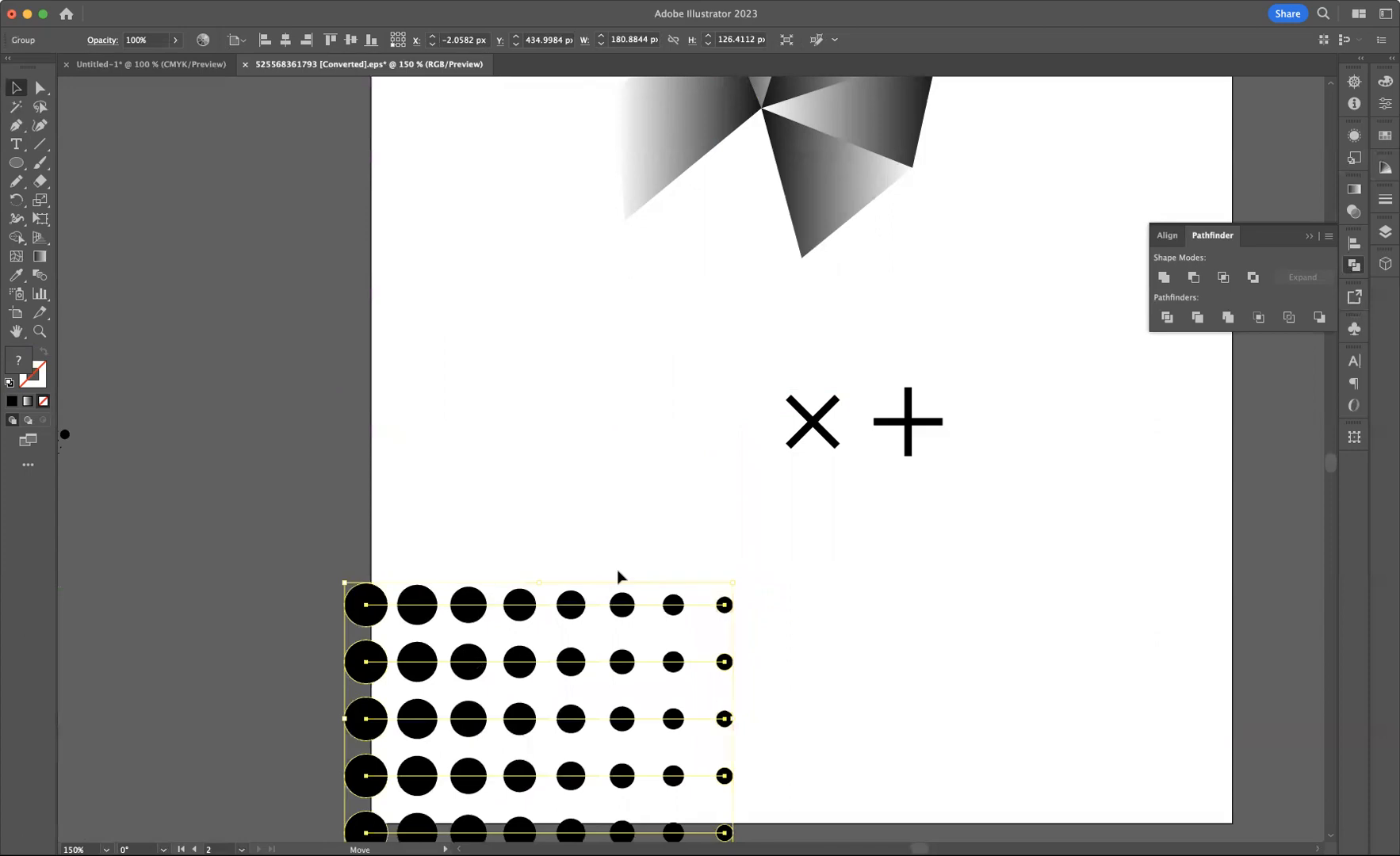
# Examine the reference poster's layout and return to the working artboard
pyautogui.click(547, 349)
pyautogui.moveTo(562, 333); pyautogui.dragTo(1239, 314)
pyautogui.moveTo(632, 225); pyautogui.dragTo(1270, 454)
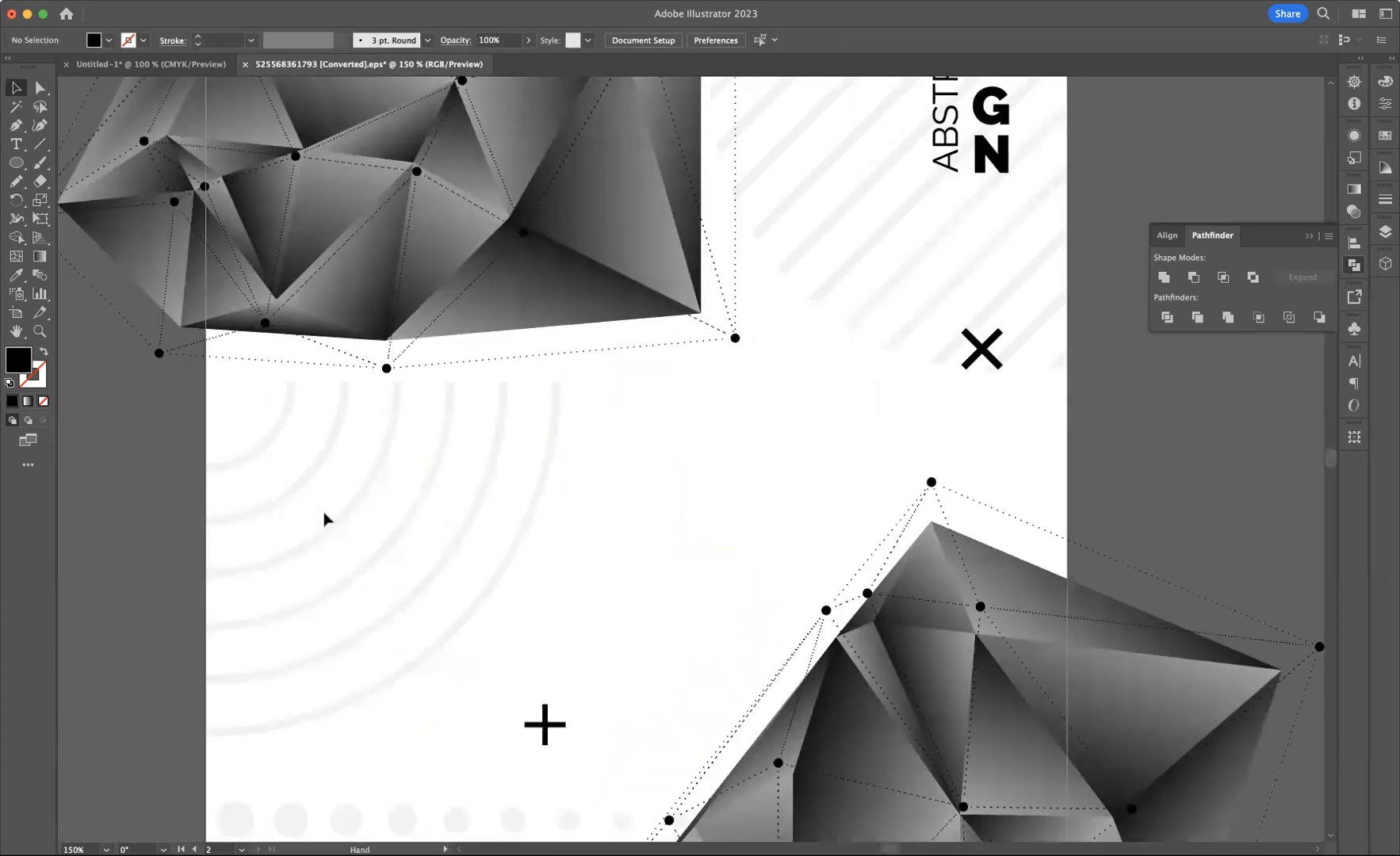
pyautogui.moveTo(1161, 478); pyautogui.dragTo(46, 307)
pyautogui.moveTo(987, 456); pyautogui.dragTo(804, 503)
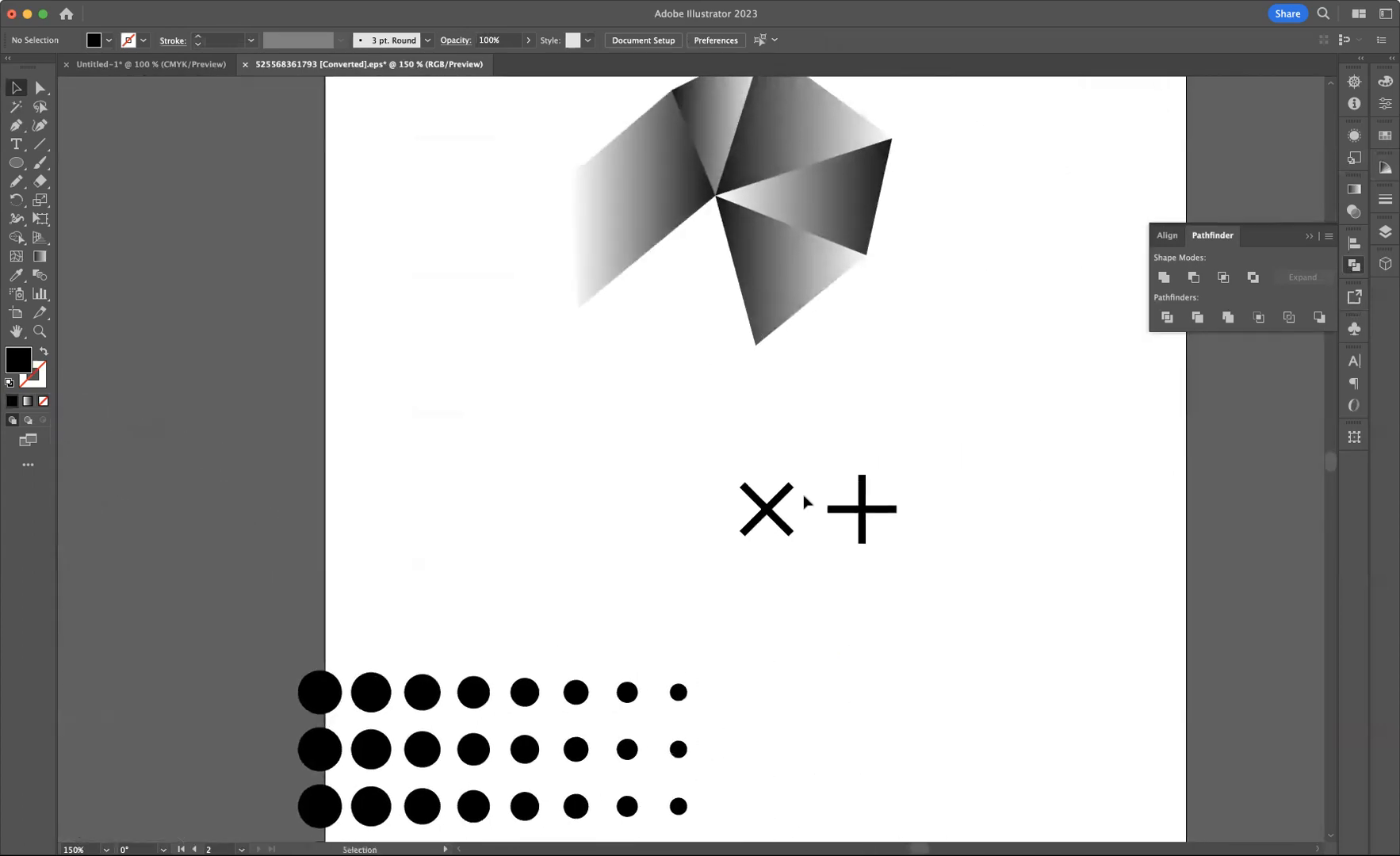
# Draw a circle about 49 px wide, then swap it to a 2 pt black outline with no fill
pyautogui.click(15, 163)
pyautogui.click(89, 200)
pyautogui.moveTo(510, 477); pyautogui.dragTo(563, 517)
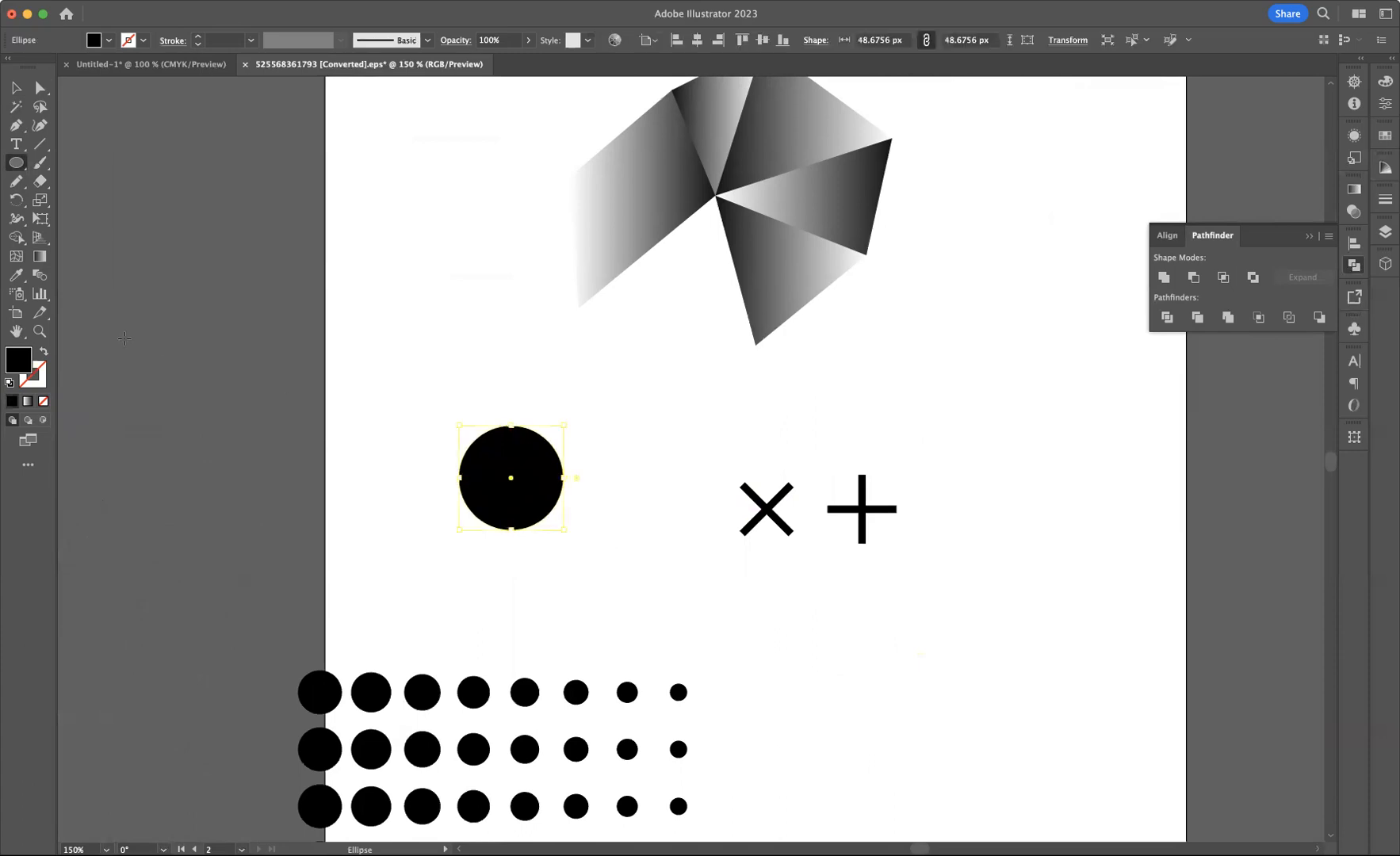
pyautogui.click(45, 353)
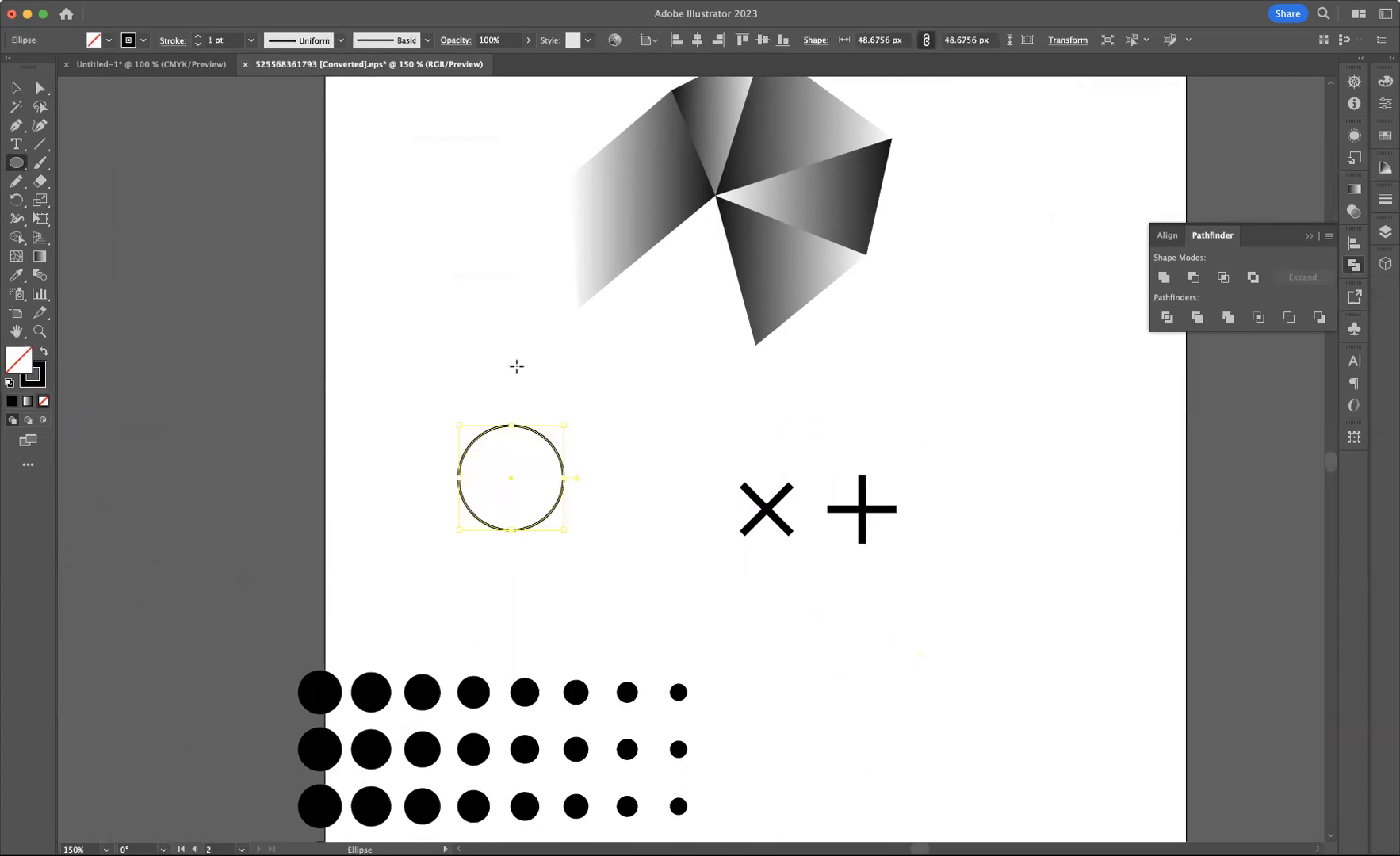
pyautogui.click(199, 37)
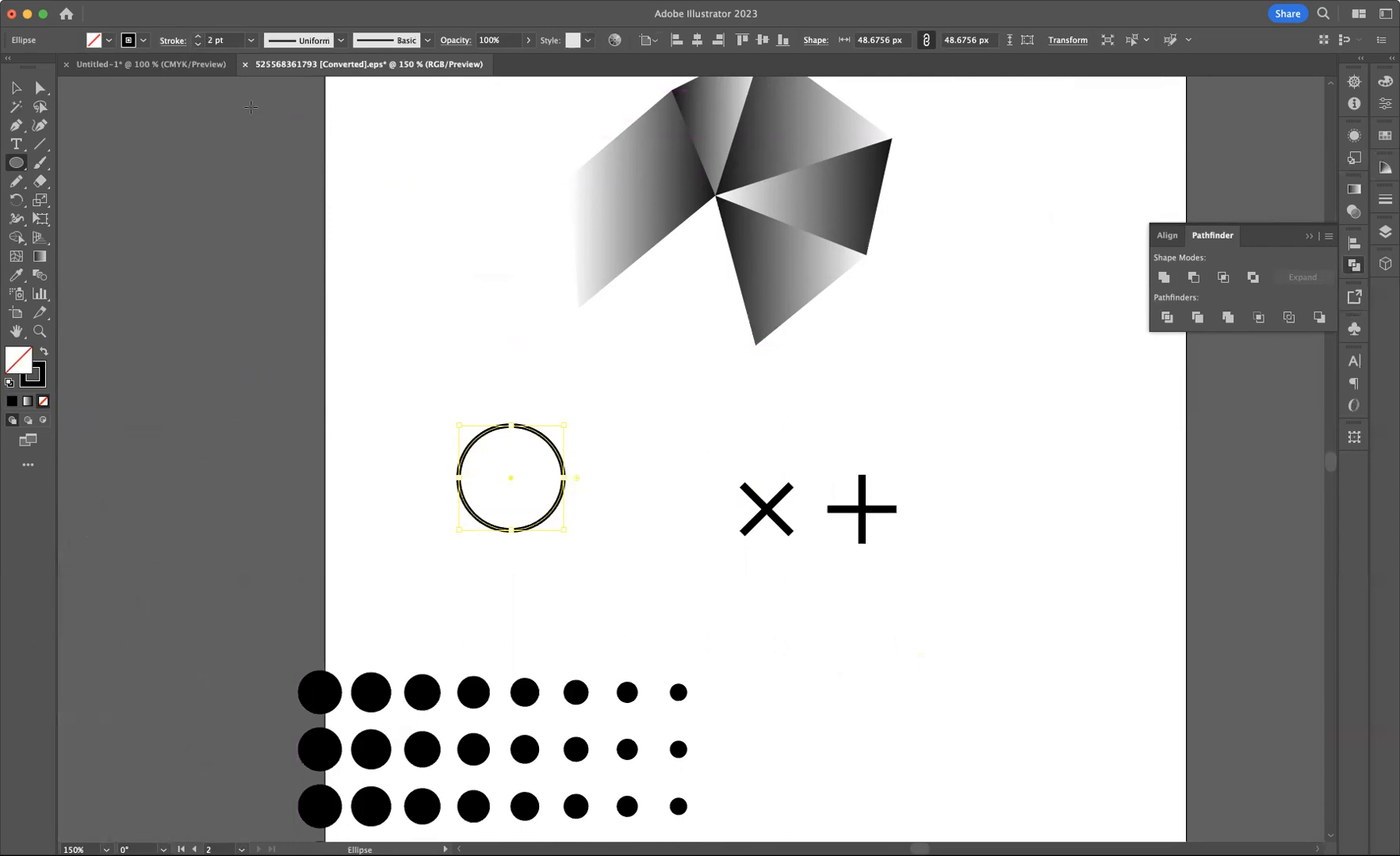
# Move the X and plus symbols further right
pyautogui.press('v')
pyautogui.moveTo(685, 432); pyautogui.dragTo(1111, 503)
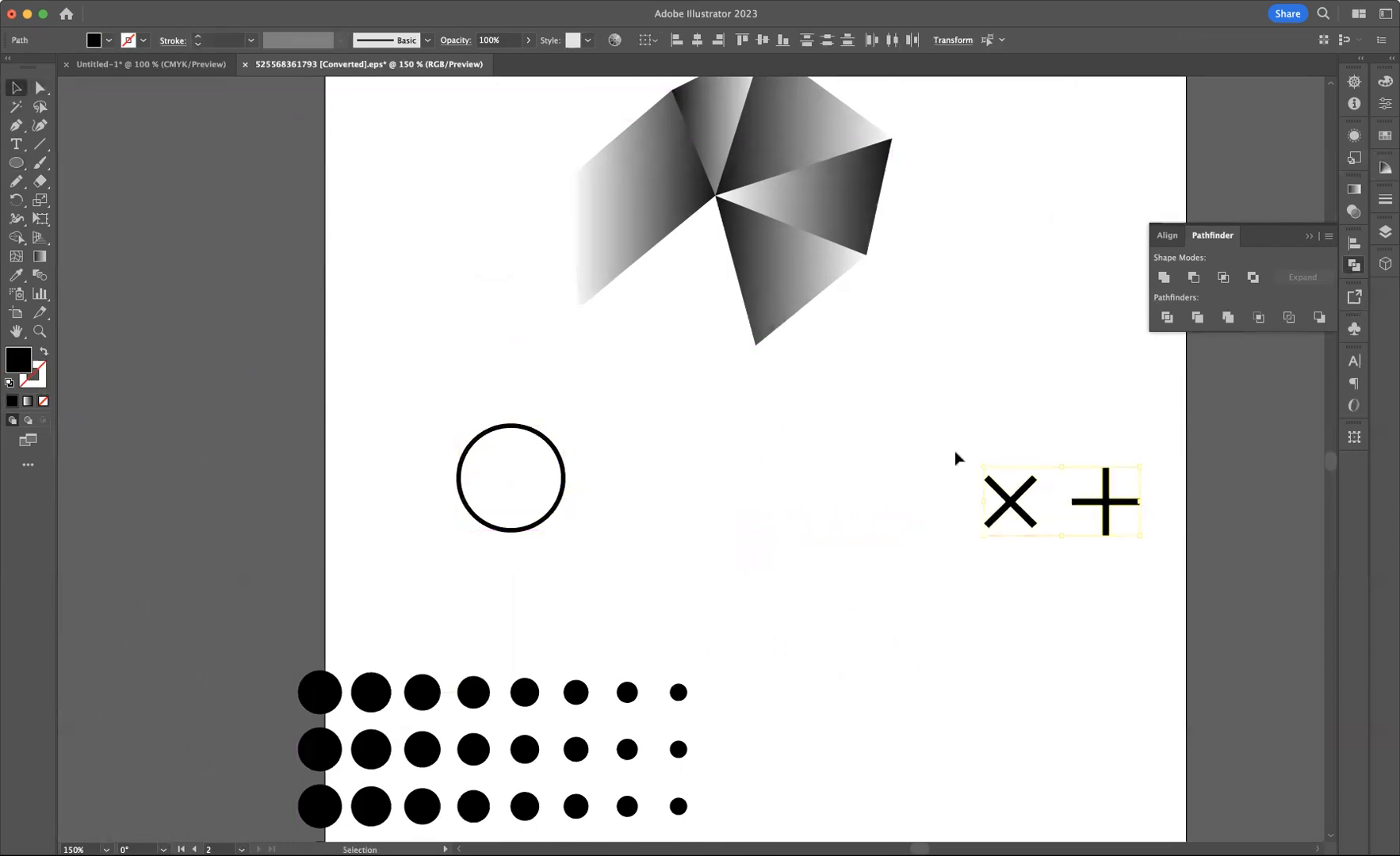
pyautogui.click(957, 458)
# Create an outward offset copy of the outline circle at 20 px
pyautogui.moveTo(378, 387); pyautogui.dragTo(657, 587)
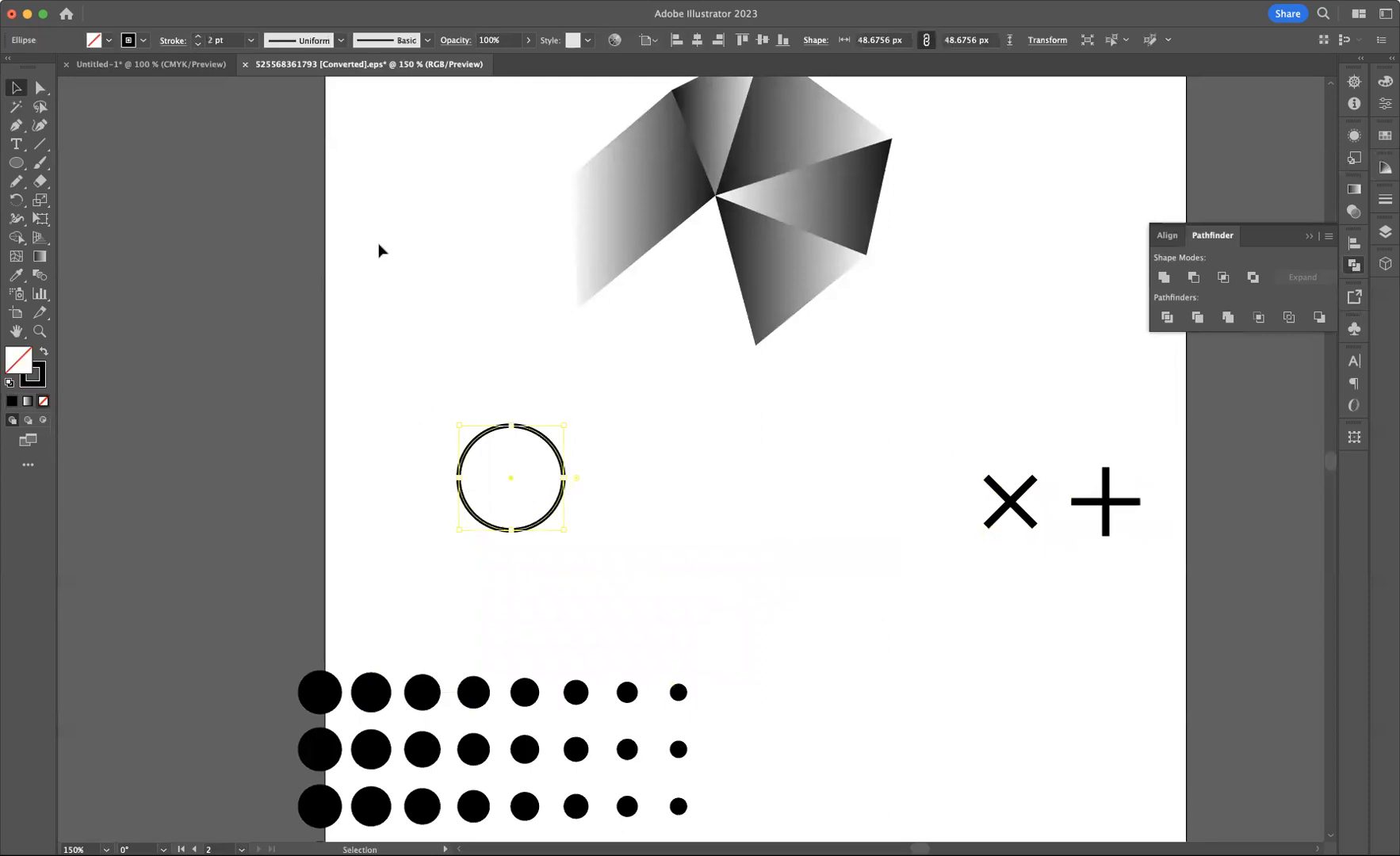
pyautogui.click(186, 0)
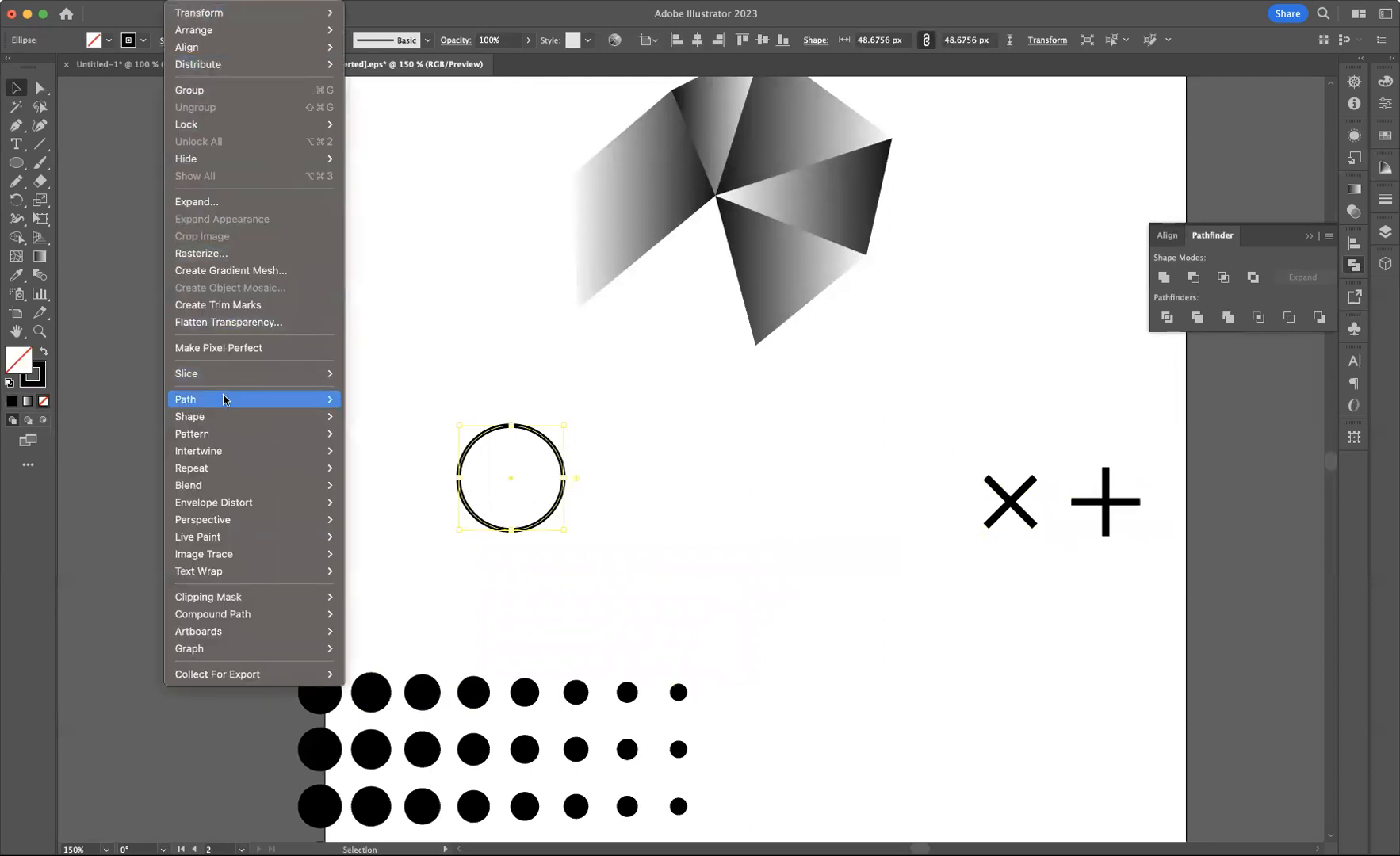
pyautogui.moveTo(223, 399)
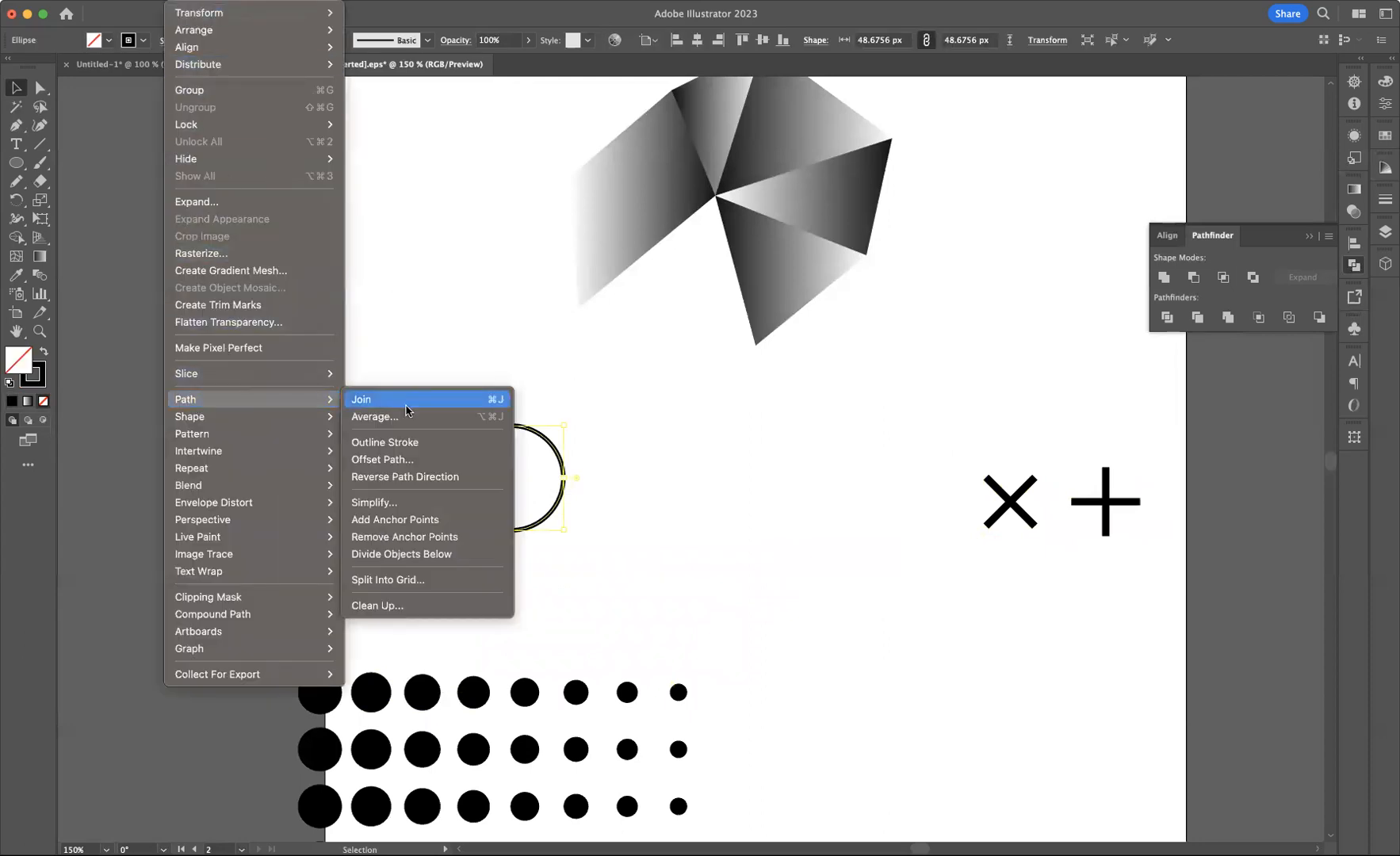
pyautogui.click(422, 460)
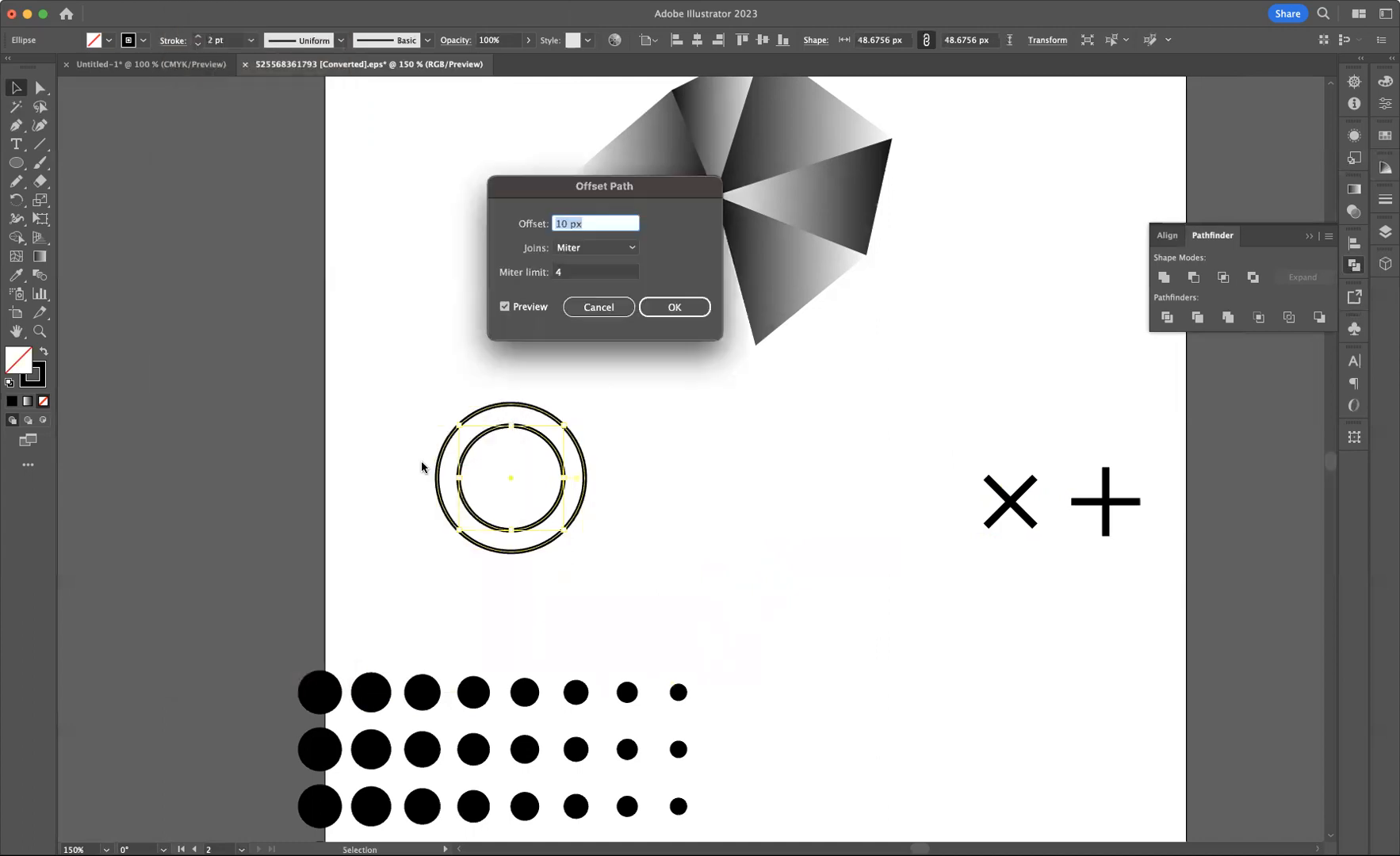
pyautogui.write('2.')
pyautogui.write('0')
pyautogui.click(674, 308)
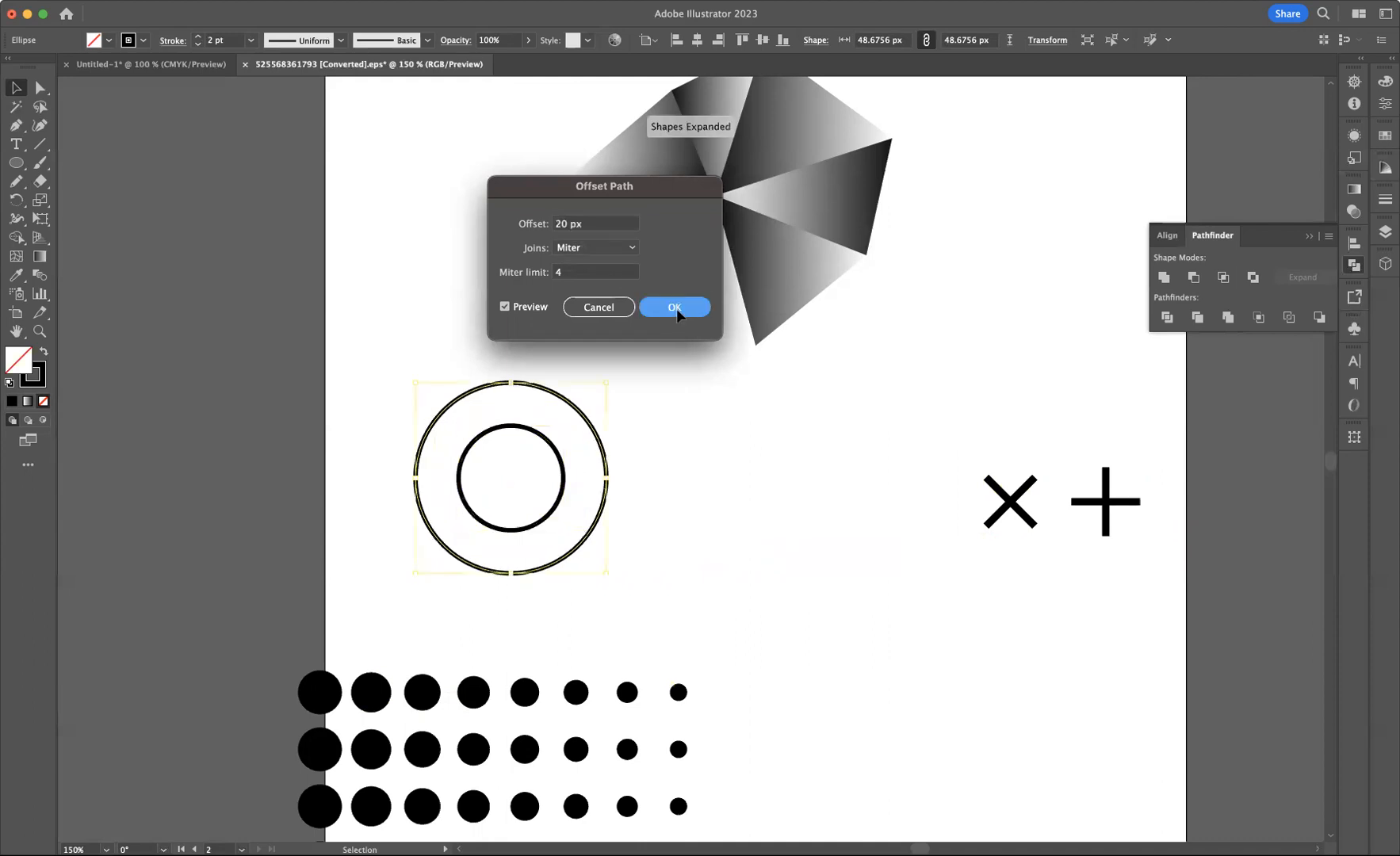
# Offset the outermost ring twice more by 20 px to form four concentric circles
pyautogui.click(184, 2)
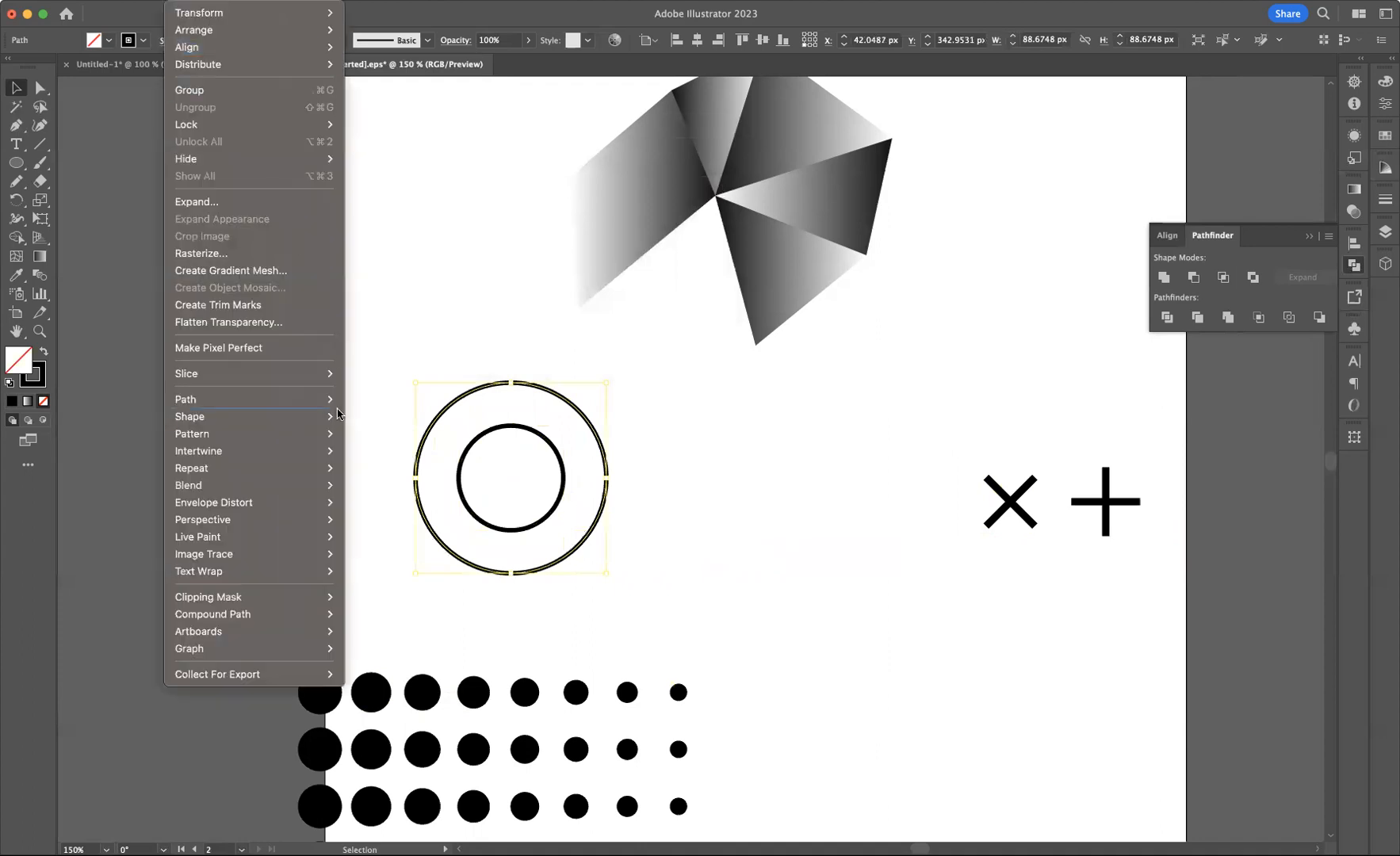
pyautogui.moveTo(307, 404)
pyautogui.click(390, 458)
pyautogui.click(670, 309)
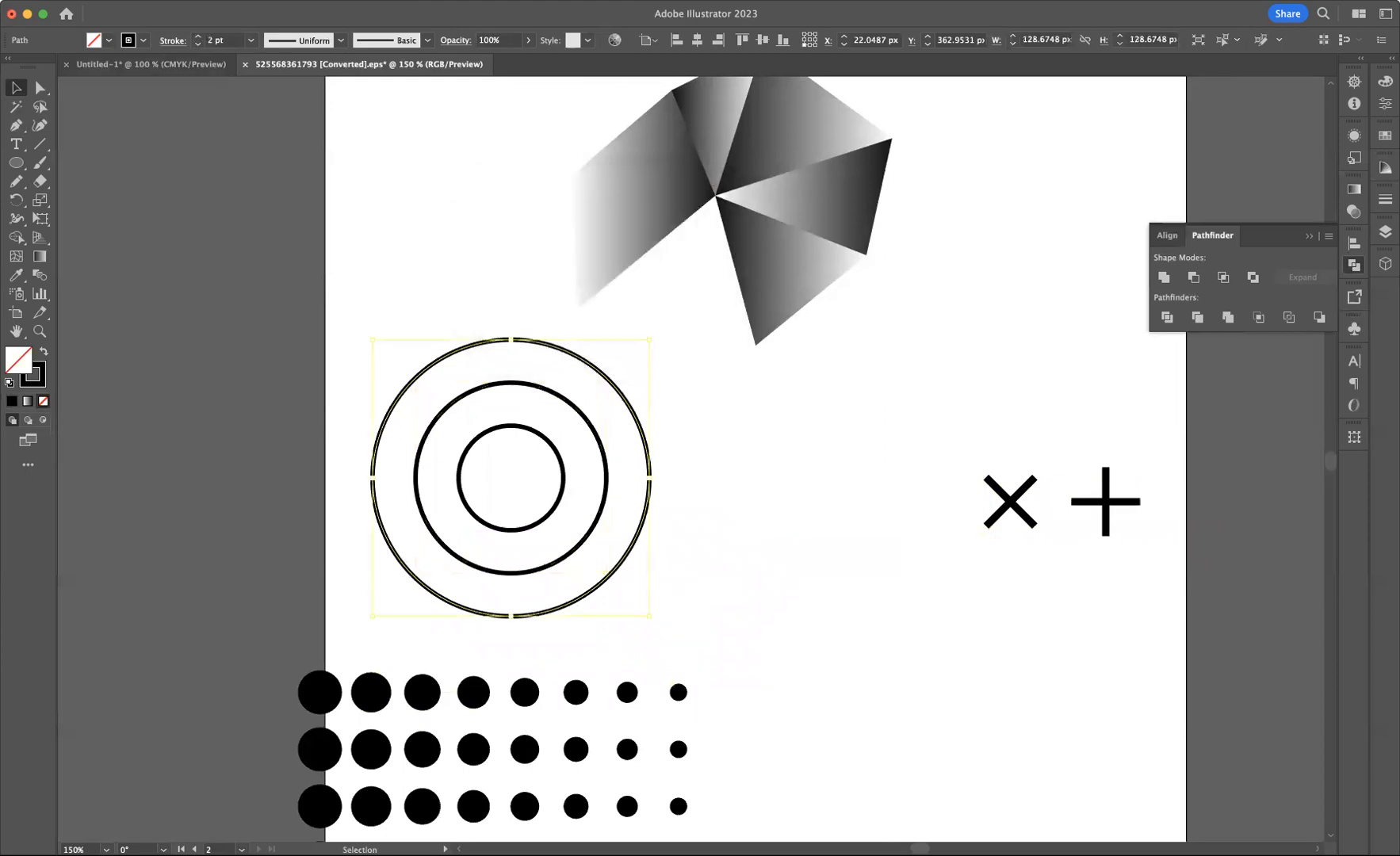
pyautogui.click(185, 1)
pyautogui.moveTo(331, 407)
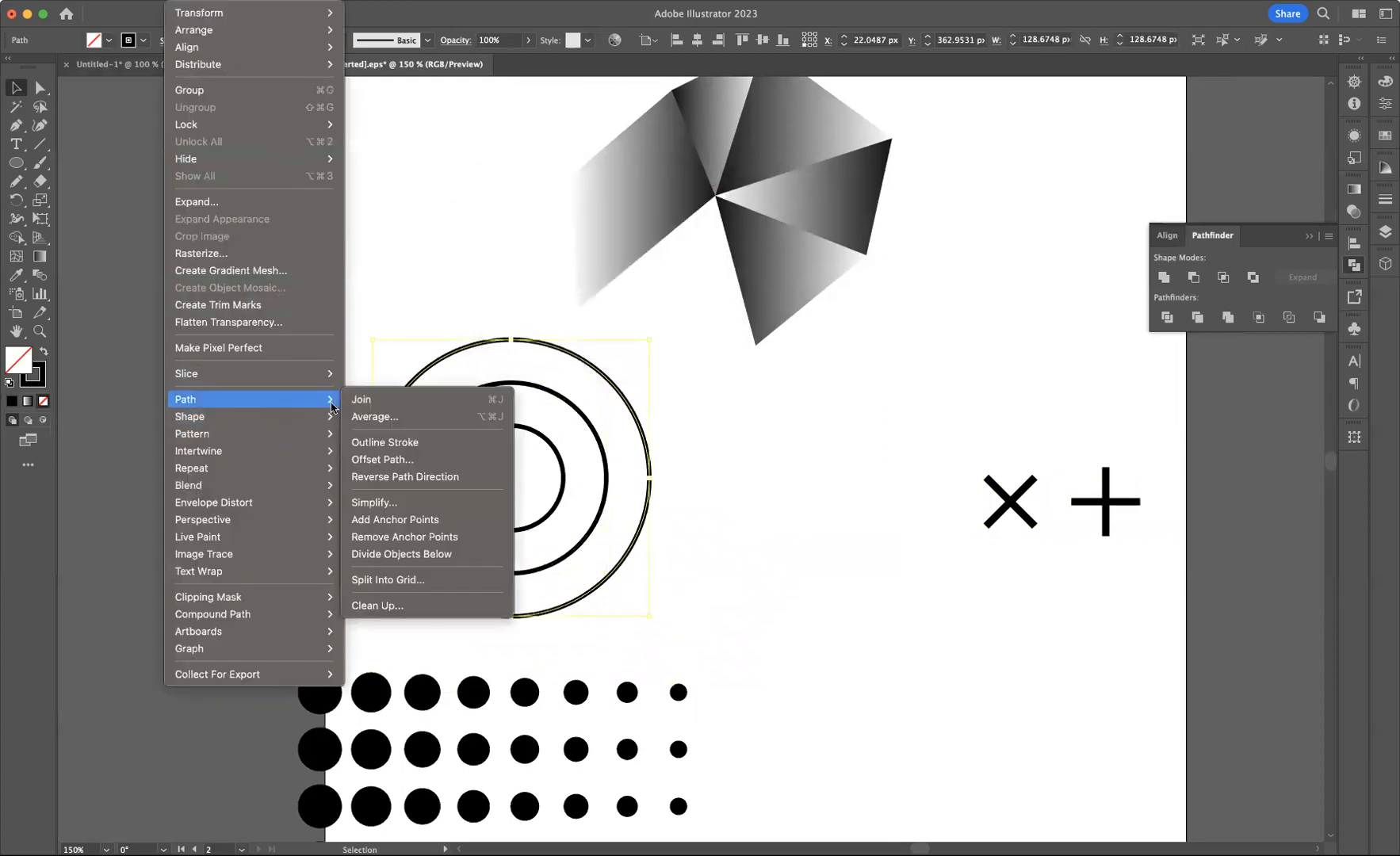
pyautogui.click(376, 460)
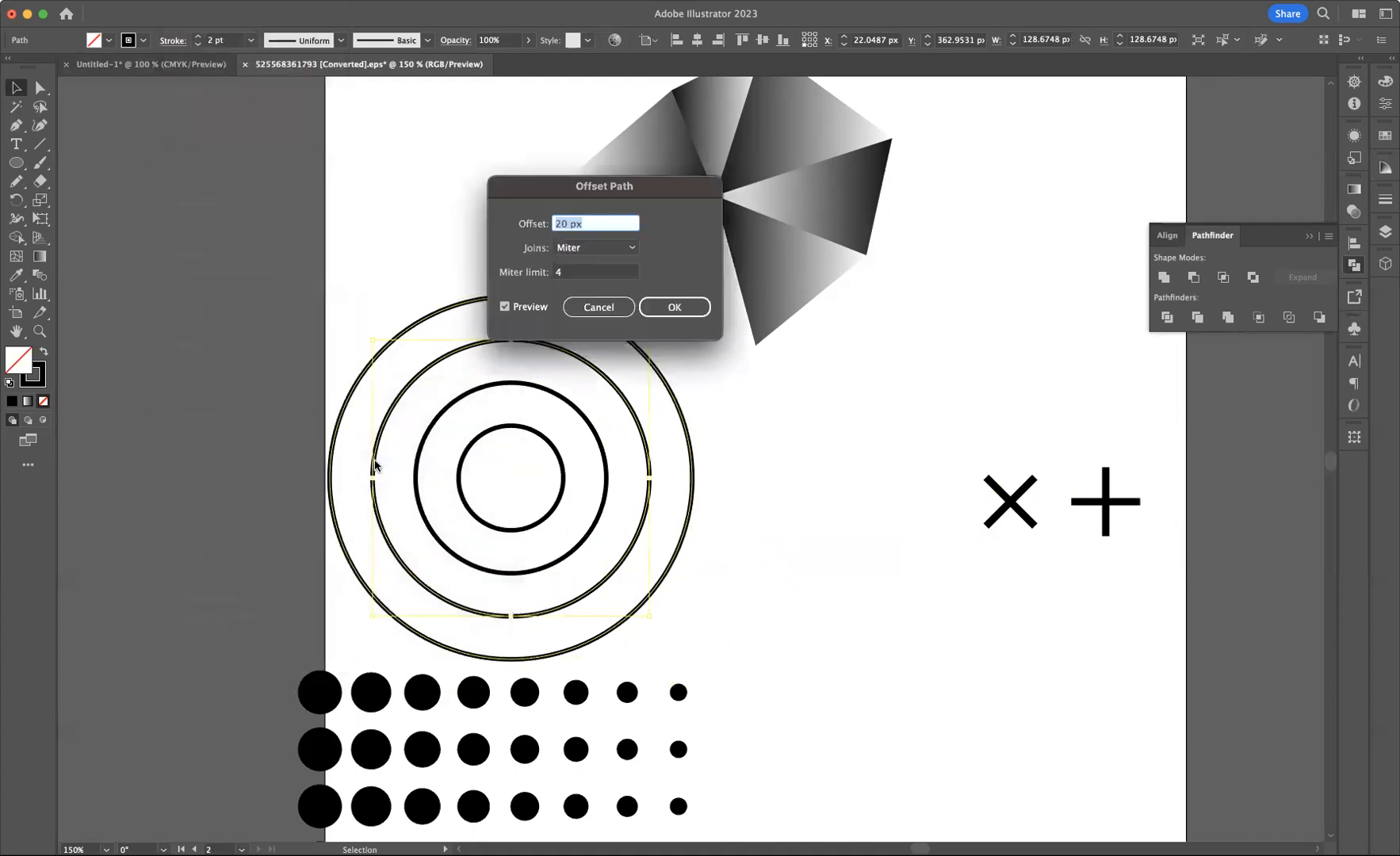
pyautogui.click(668, 316)
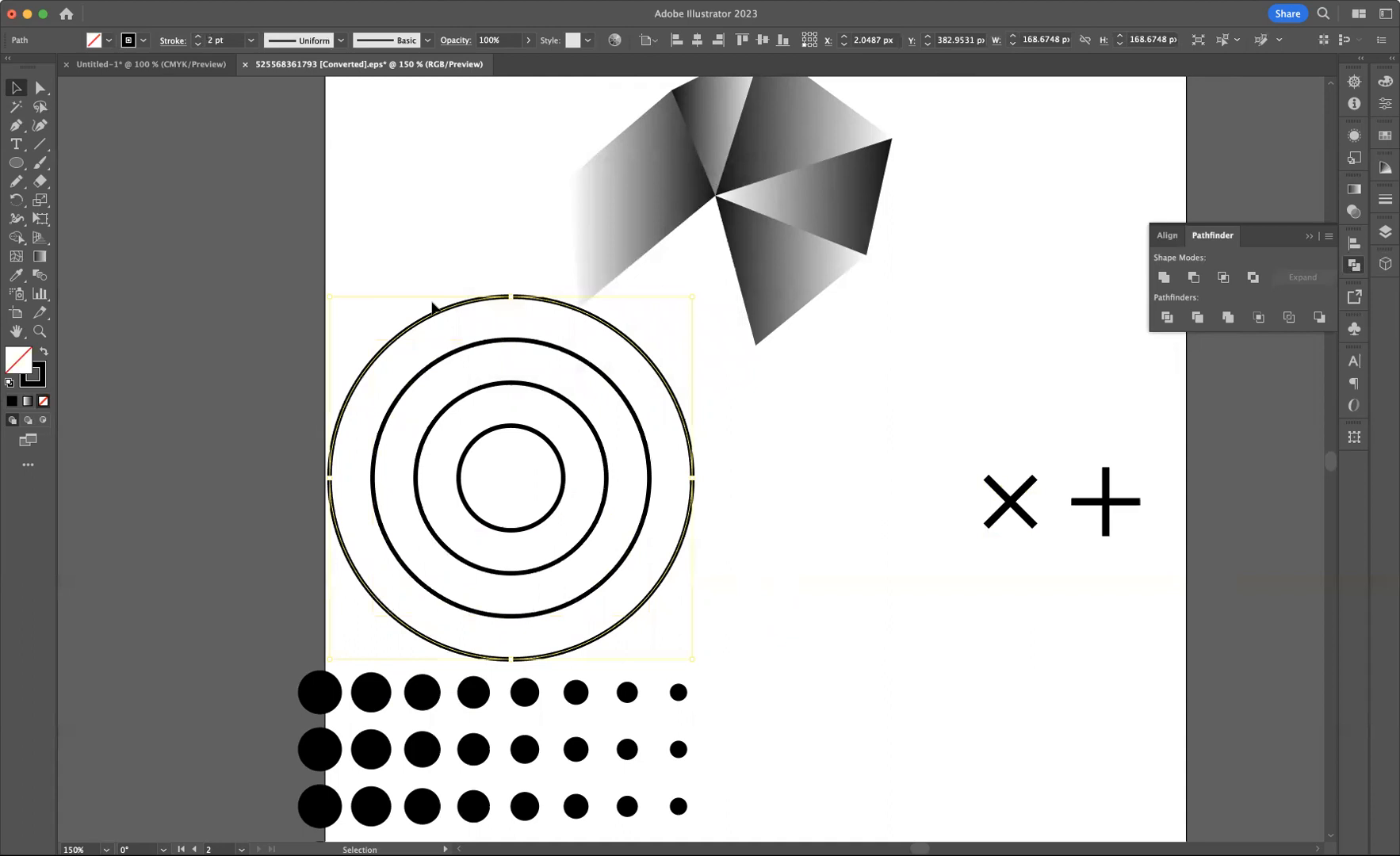
# Delete the top and left parts of the concentric circles, leaving only their lower-right quarter arcs
pyautogui.press('super+a')
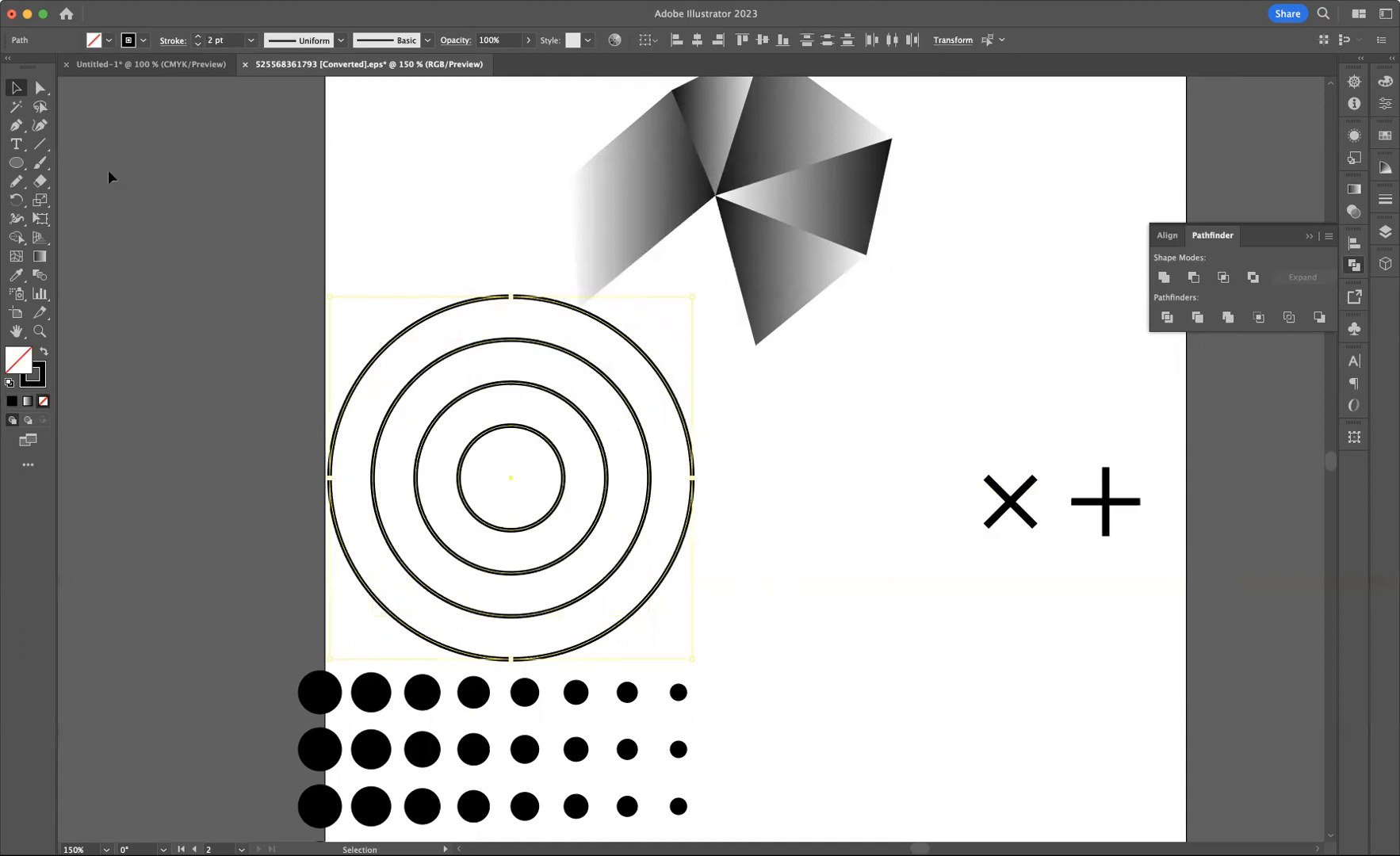
pyautogui.click(40, 87)
pyautogui.moveTo(294, 284); pyautogui.dragTo(523, 495)
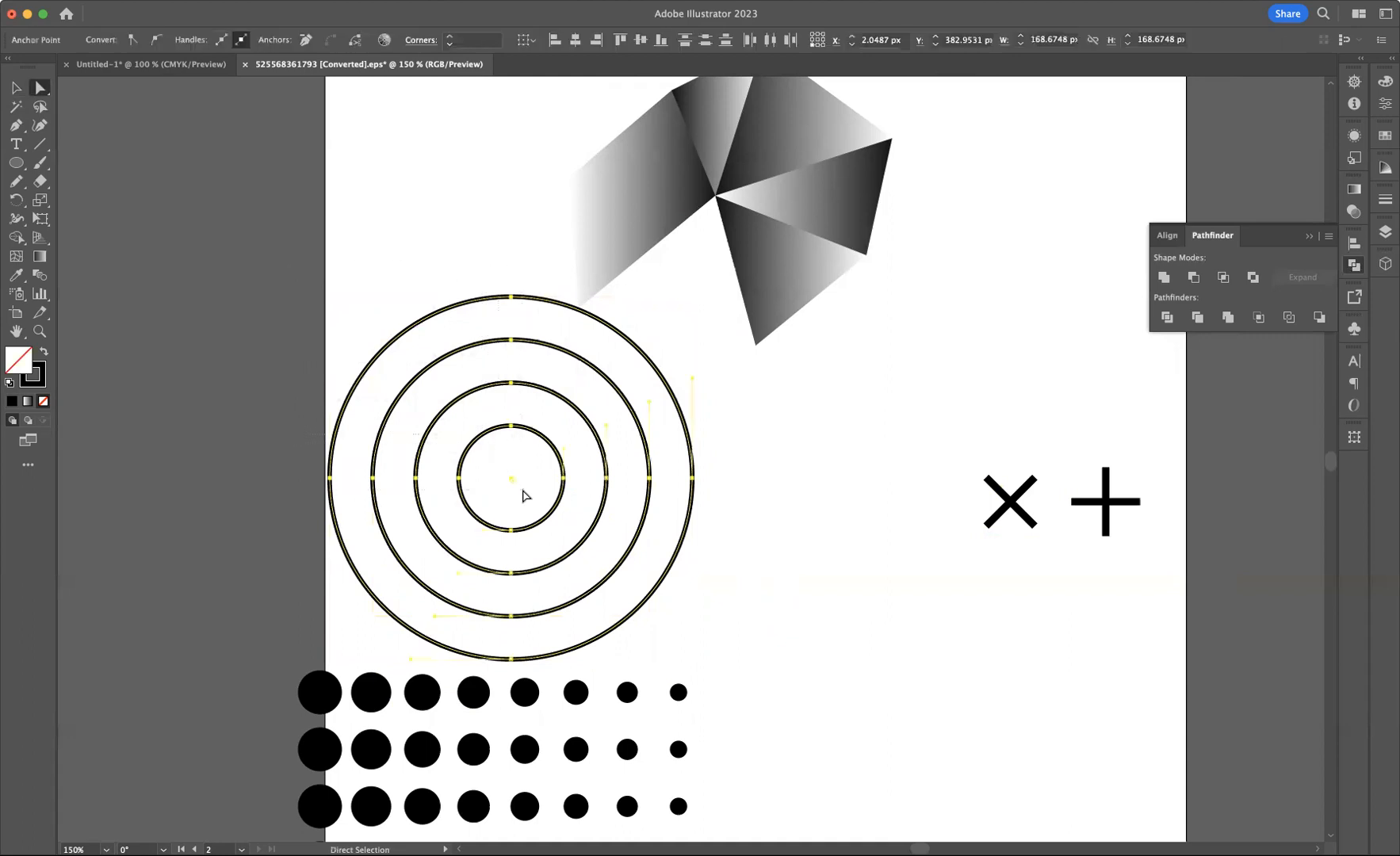
pyautogui.press('Delete')
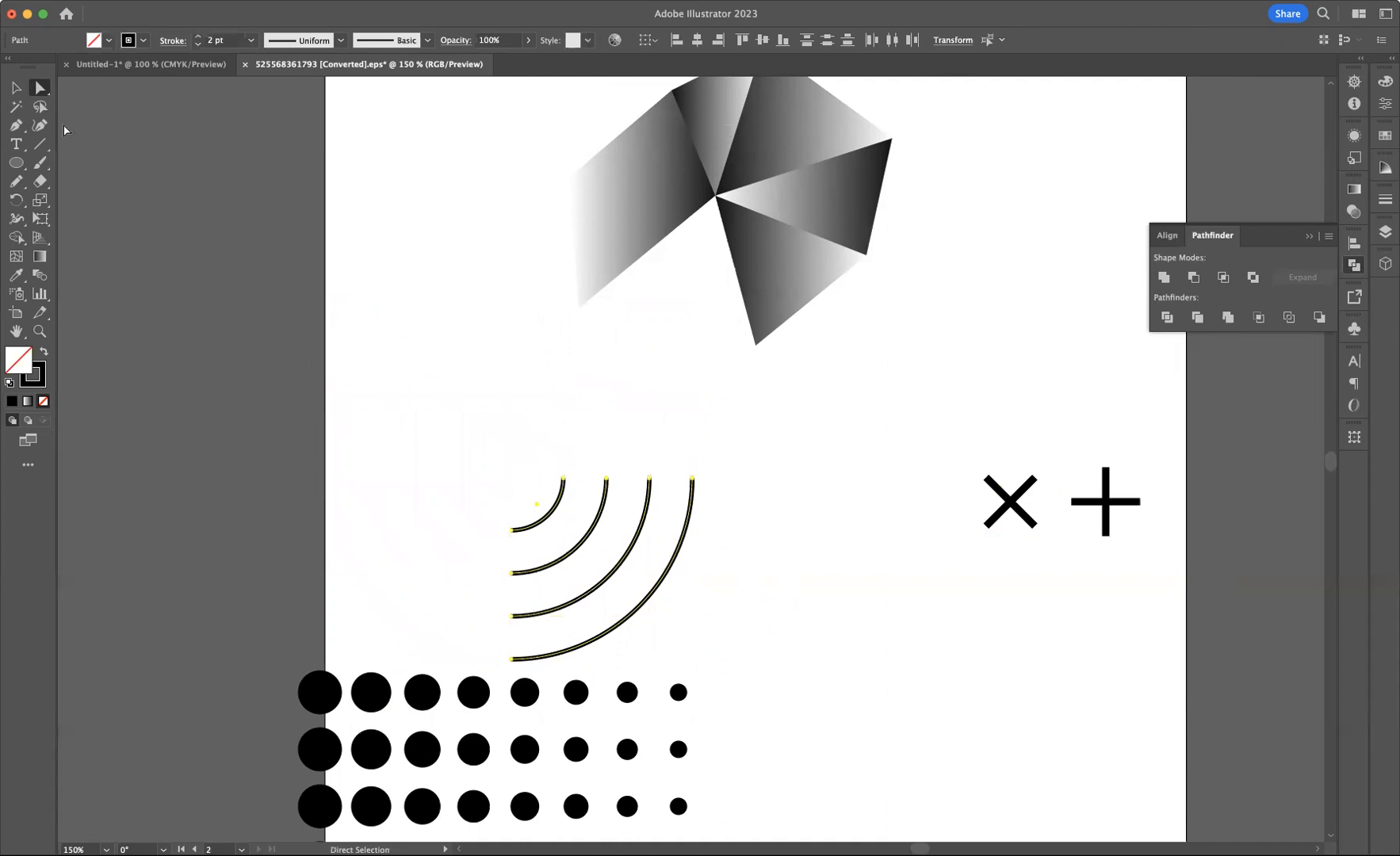
# Move the quarter arcs up and to the right on the artboard
pyautogui.click(16, 87)
pyautogui.click(638, 570)
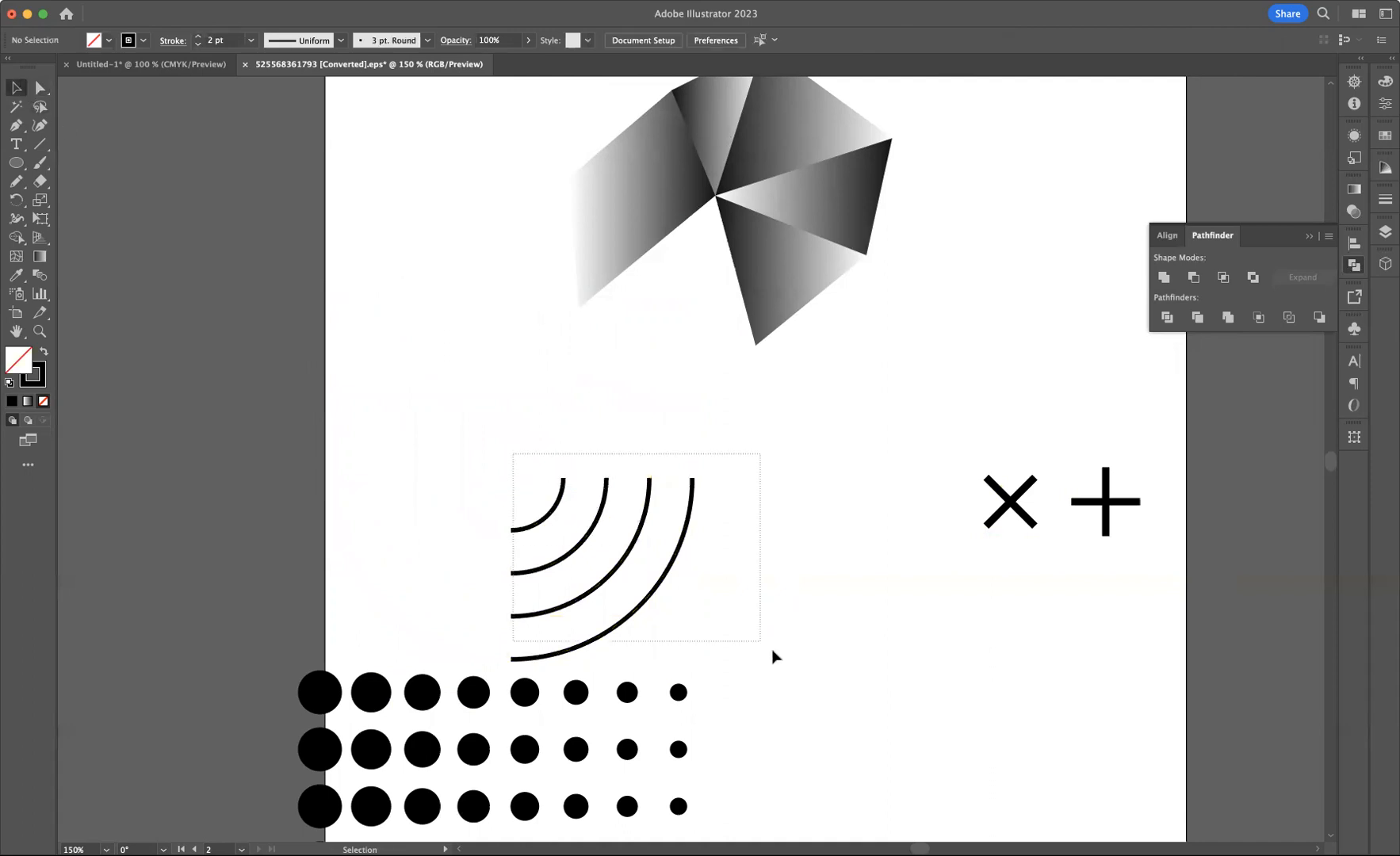
pyautogui.moveTo(682, 567); pyautogui.dragTo(832, 507)
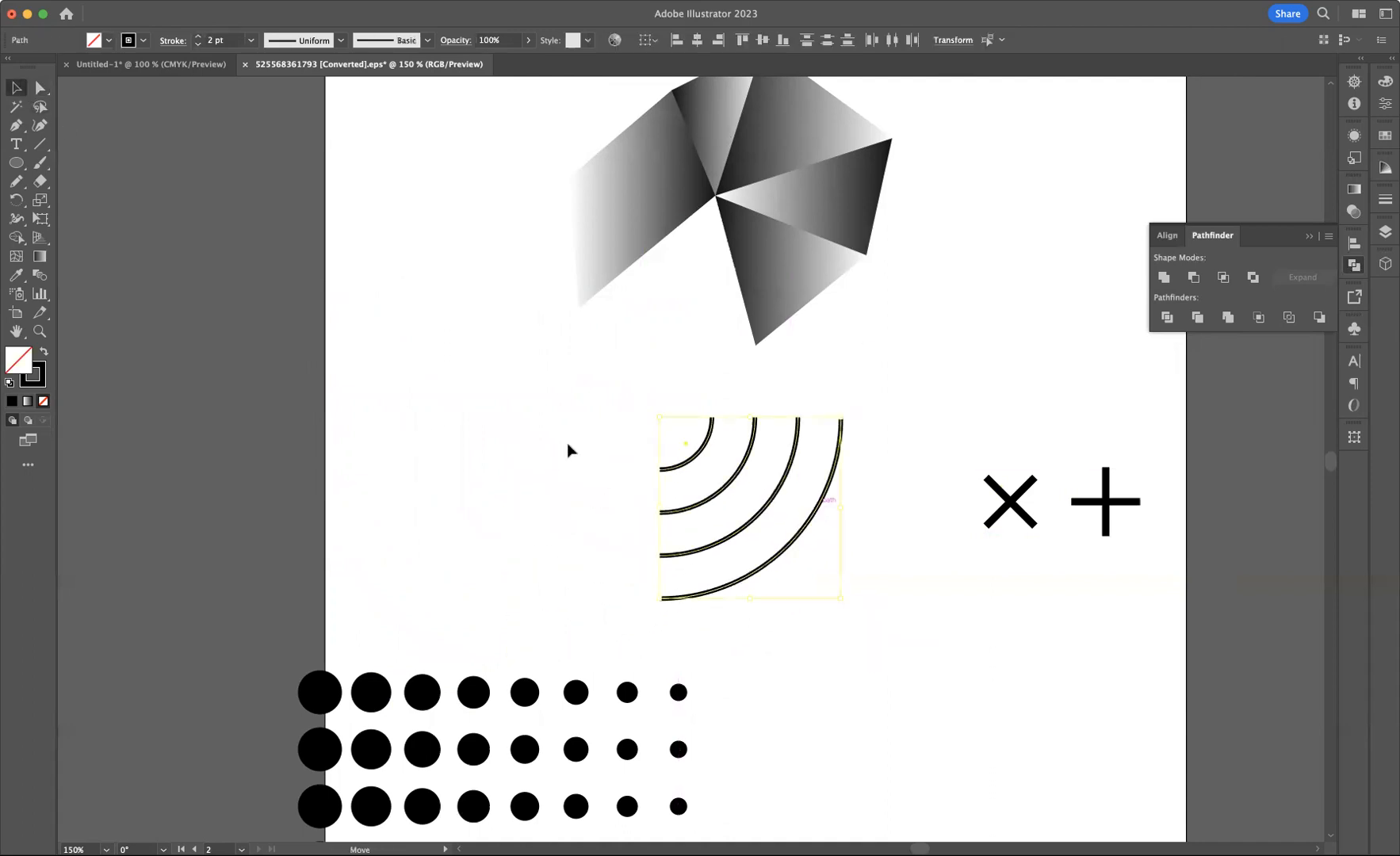
pyautogui.click(752, 558)
# Examine the reference poster's striped circle area, then return to the working artboard
pyautogui.press('space')
pyautogui.moveTo(594, 454); pyautogui.dragTo(900, 400)
pyautogui.moveTo(590, 436); pyautogui.dragTo(967, 302)
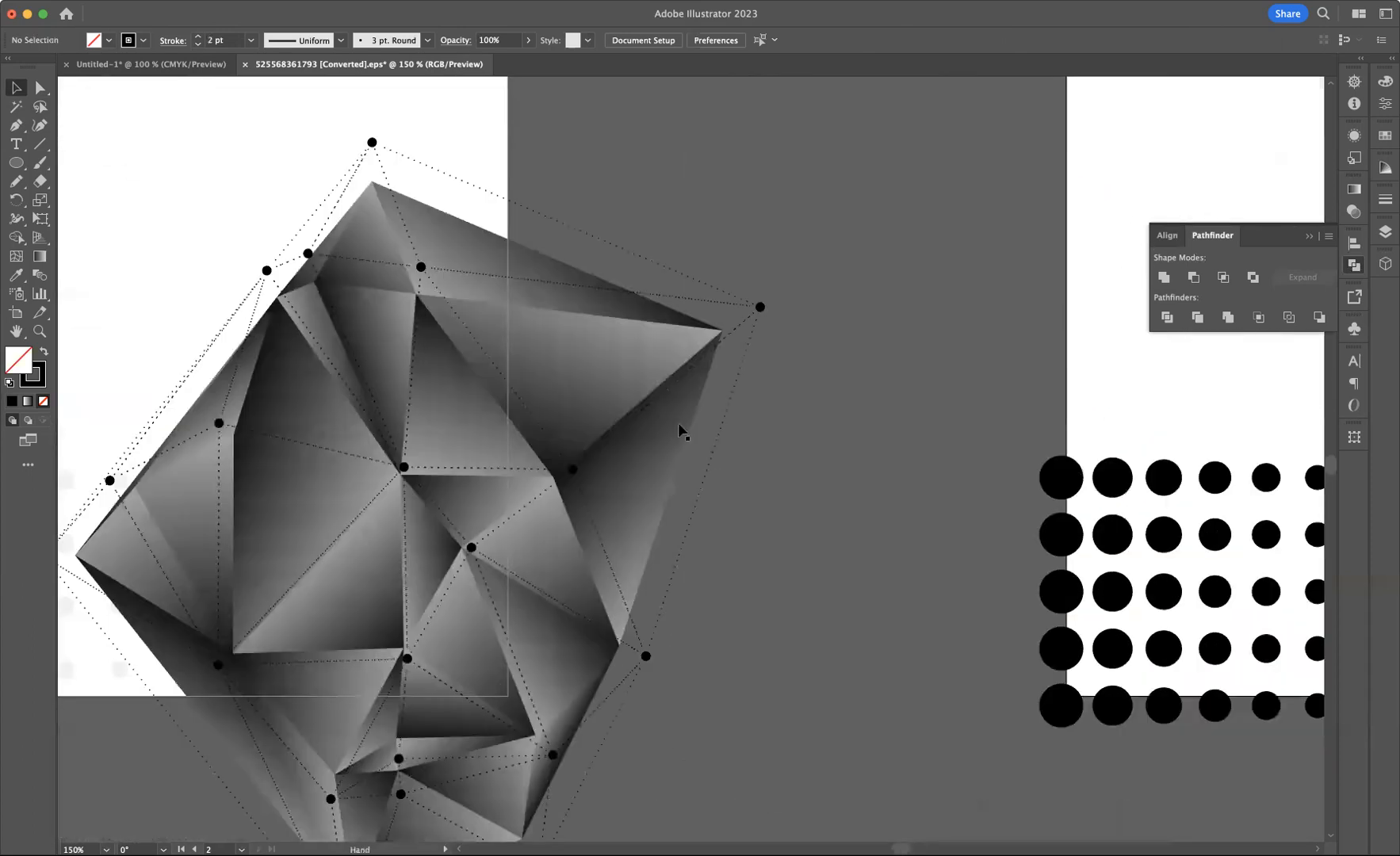
pyautogui.moveTo(684, 431); pyautogui.dragTo(893, 418)
pyautogui.press('space')
pyautogui.moveTo(418, 444); pyautogui.dragTo(815, 590)
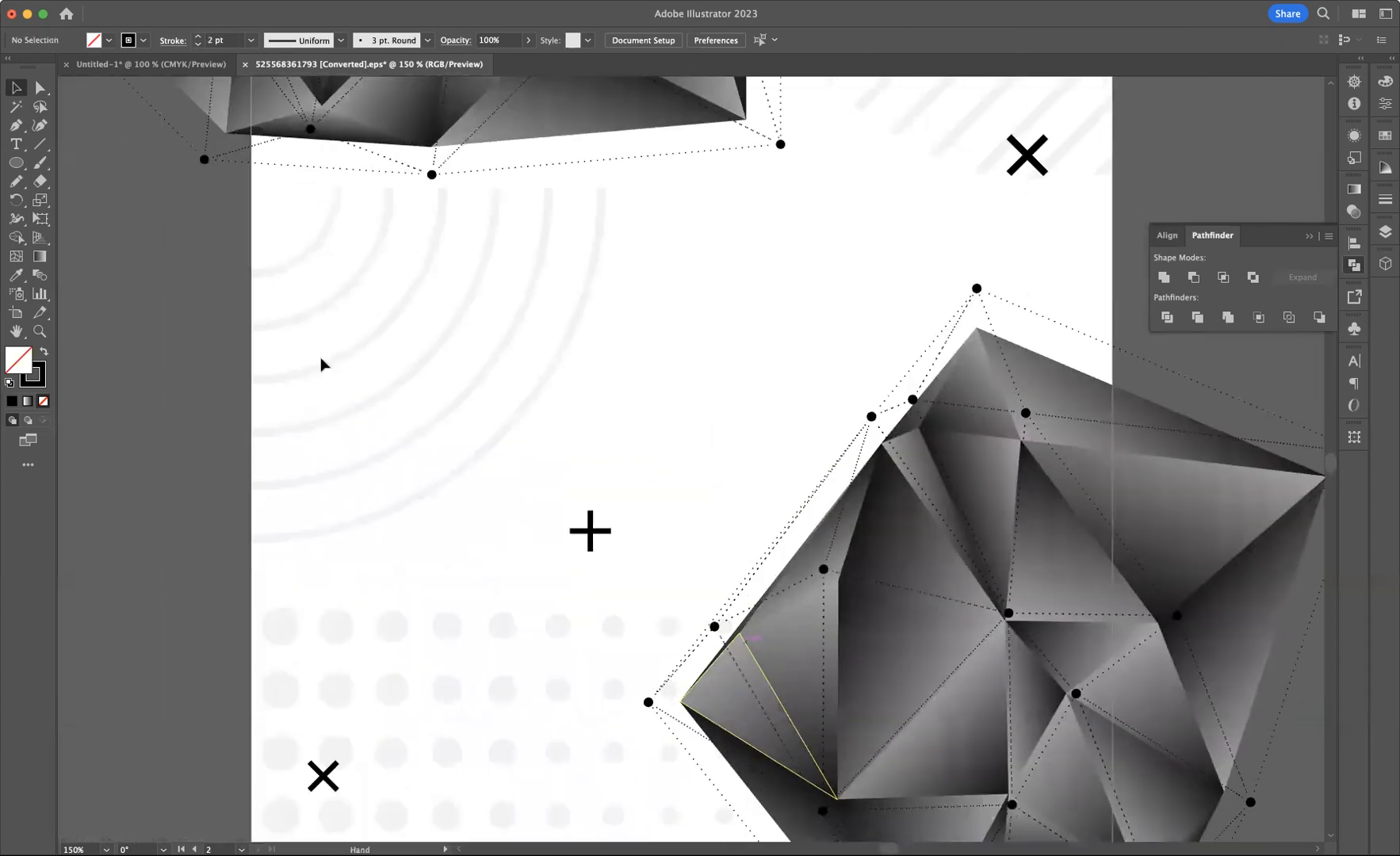
pyautogui.moveTo(768, 403); pyautogui.dragTo(424, 721)
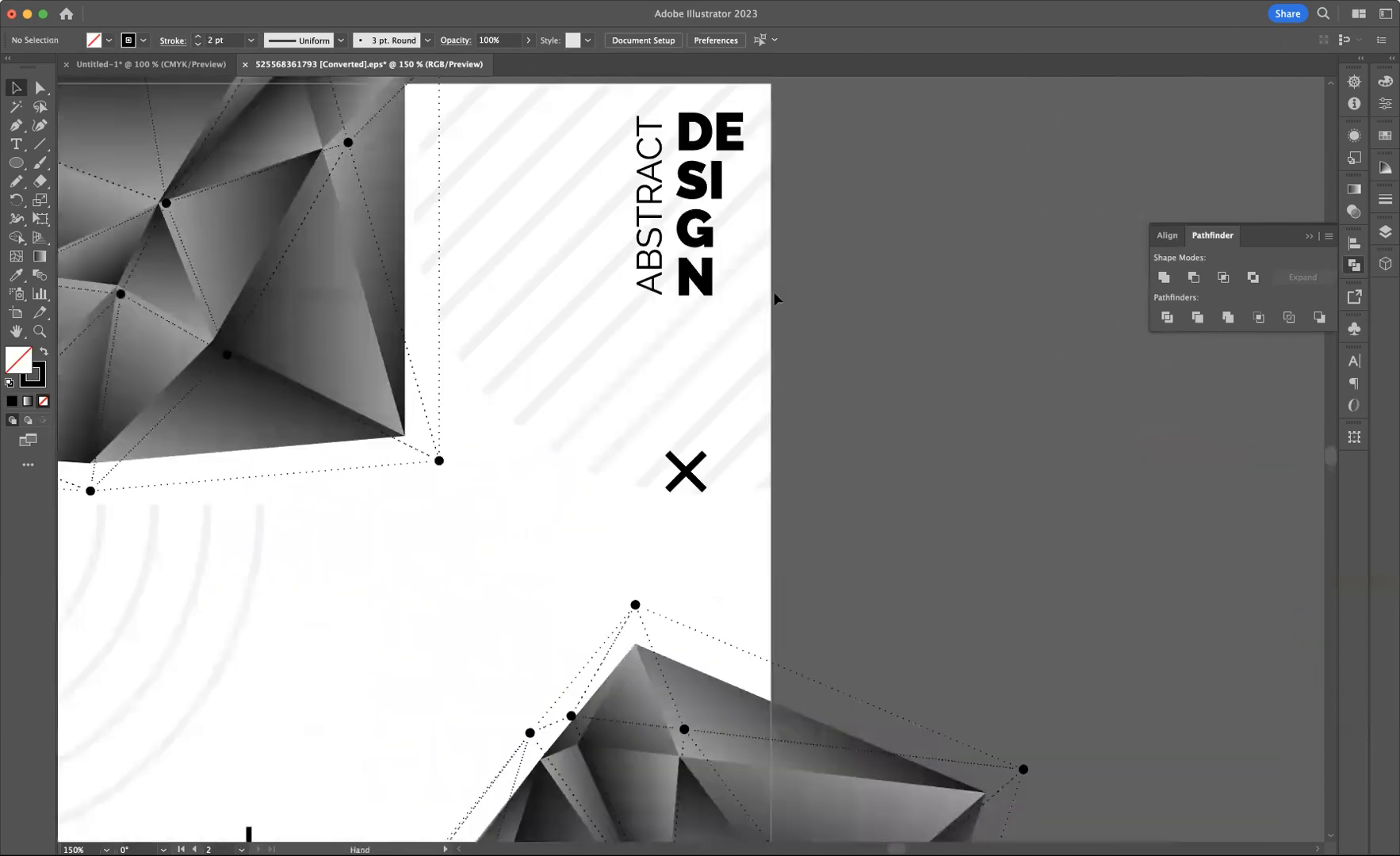
pyautogui.moveTo(1161, 602); pyautogui.dragTo(284, 500)
pyautogui.moveTo(703, 517); pyautogui.dragTo(691, 807)
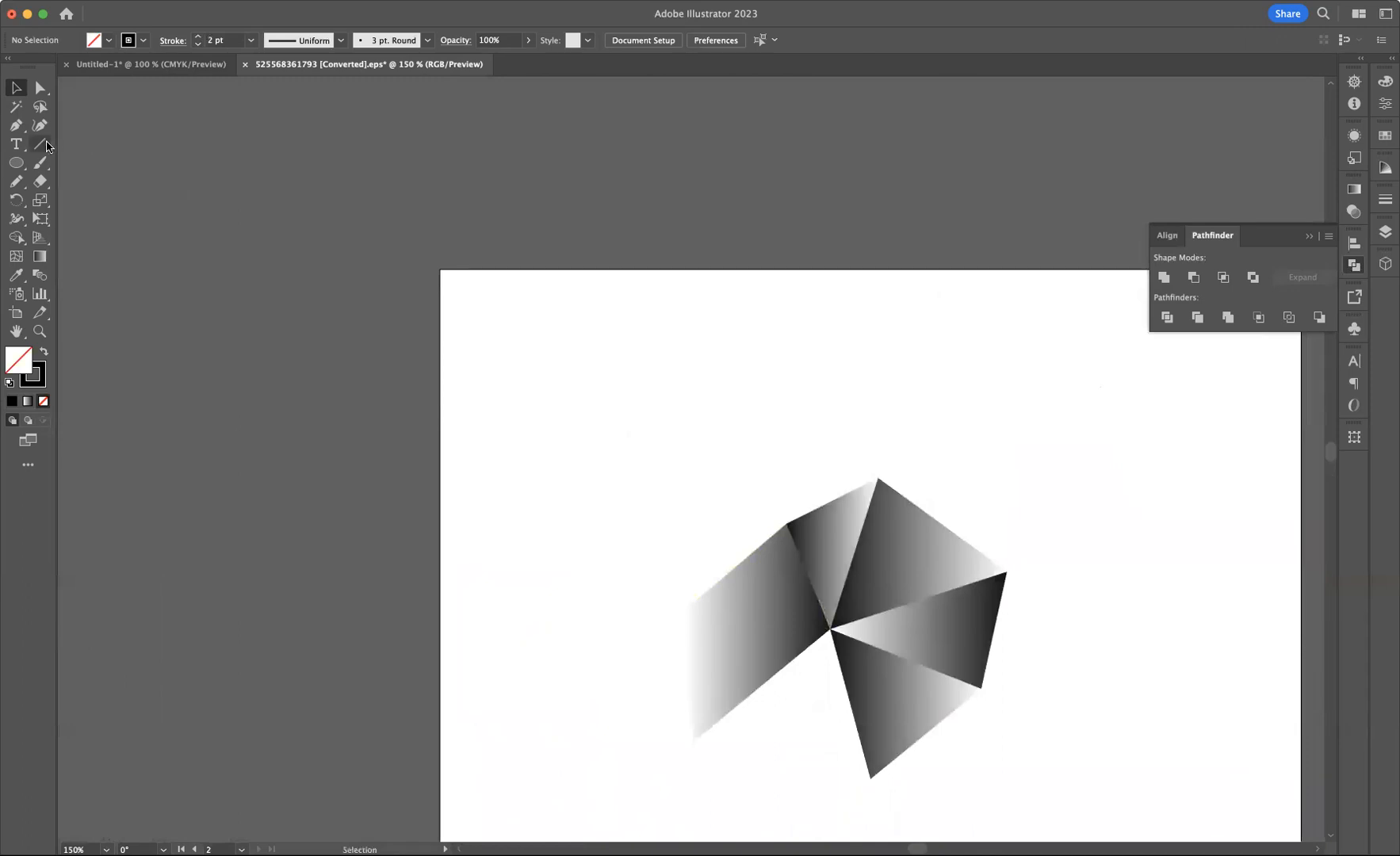
# Draw a thin vertical black-filled rectangle about 135 px tall and 4 px wide
pyautogui.moveTo(15, 162); pyautogui.dragTo(88, 158)
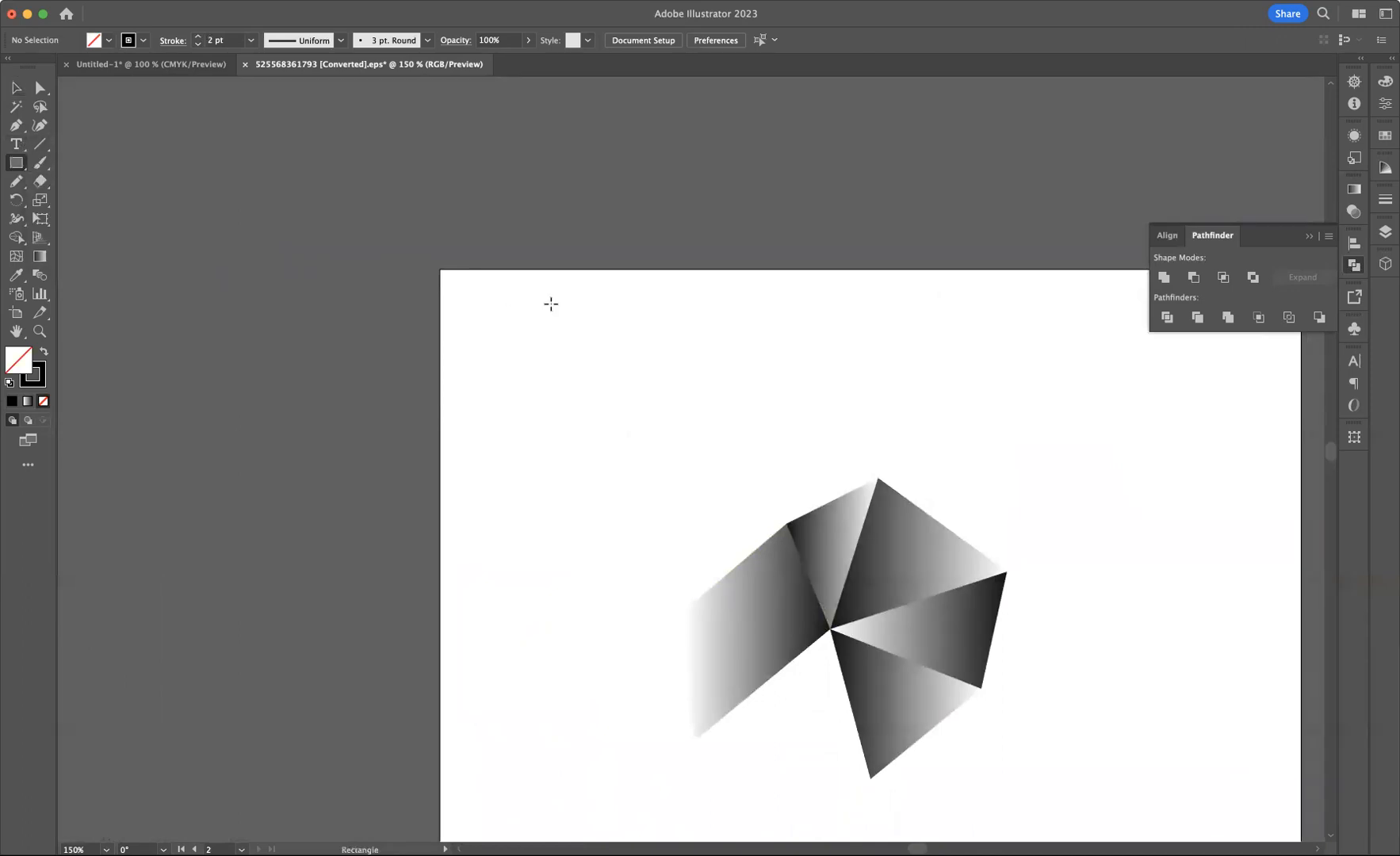
pyautogui.moveTo(553, 285); pyautogui.dragTo(556, 578)
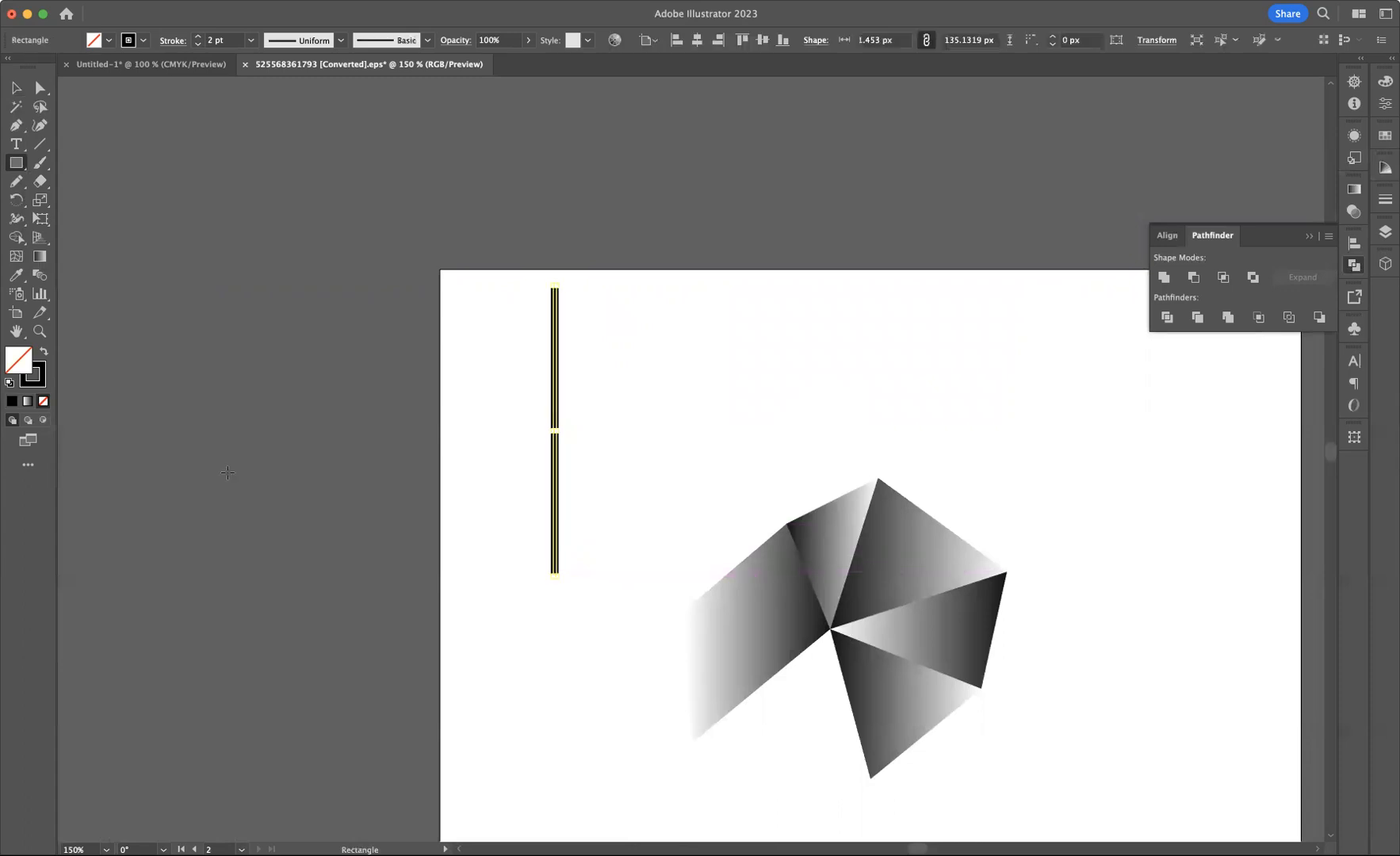
pyautogui.click(43, 354)
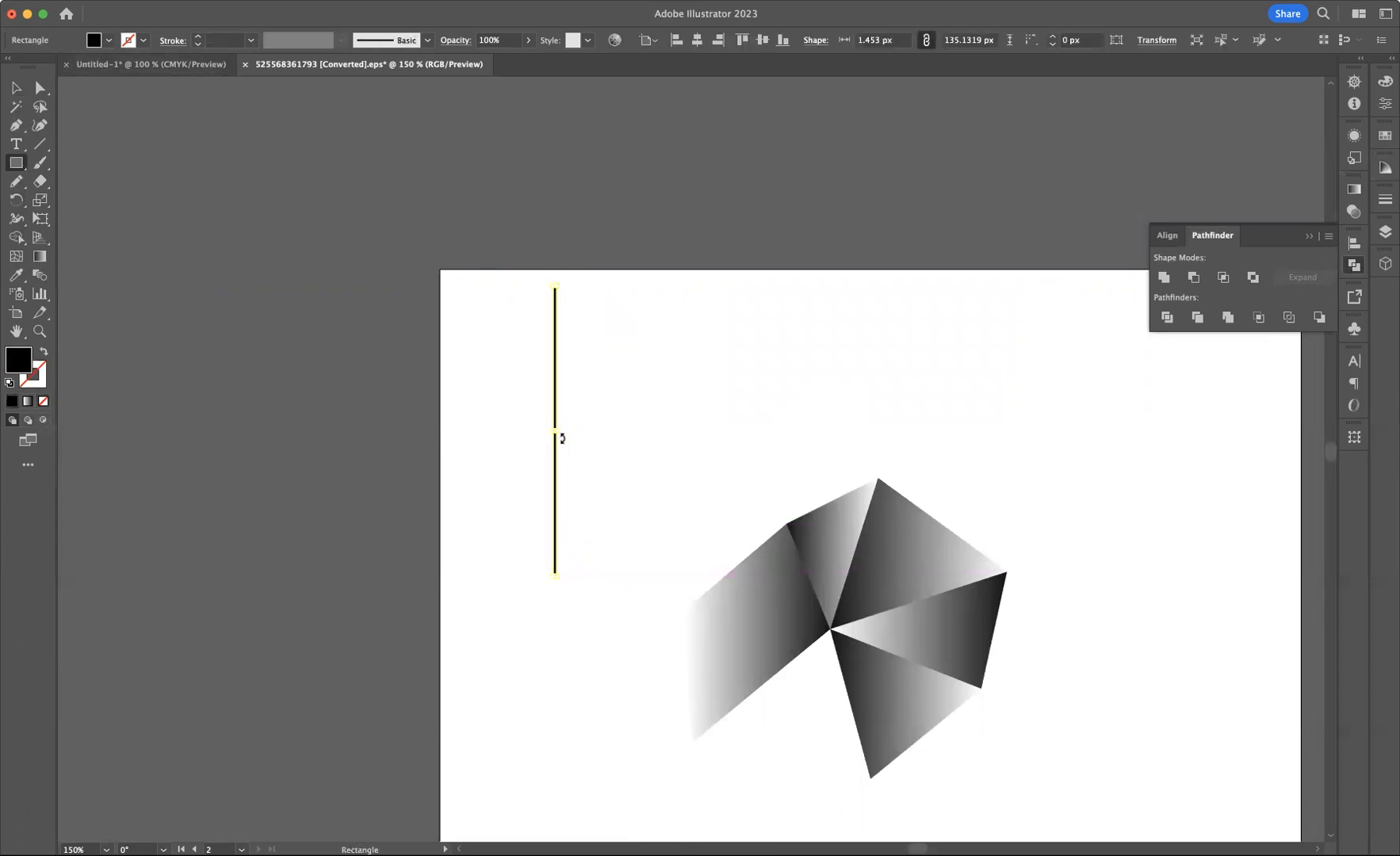
pyautogui.moveTo(560, 432); pyautogui.dragTo(562, 432)
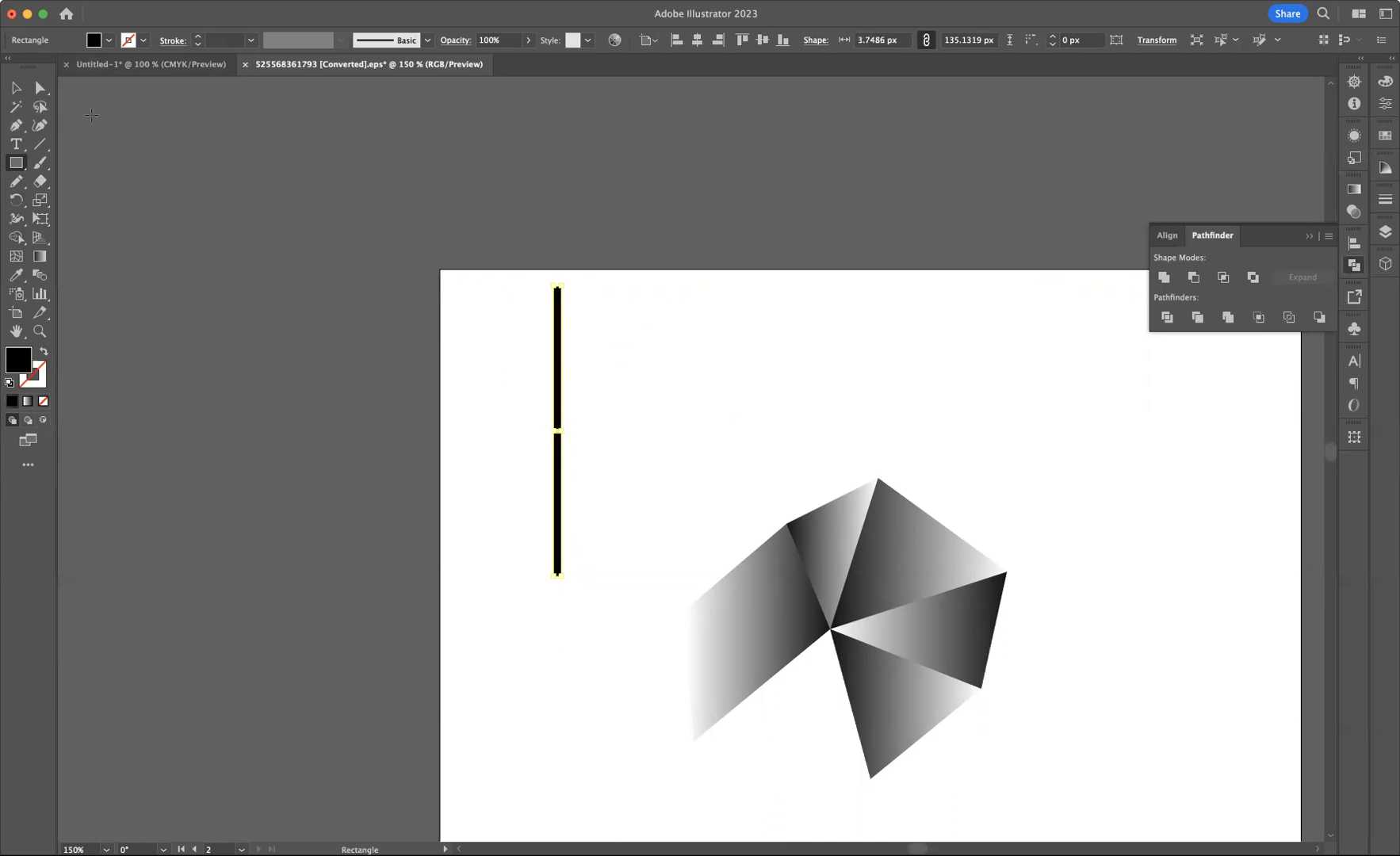
# Duplicate the rectangle sideways repeatedly to build a row of thirteen evenly spaced vertical stripes
pyautogui.click(16, 89)
pyautogui.moveTo(561, 393); pyautogui.dragTo(508, 414)
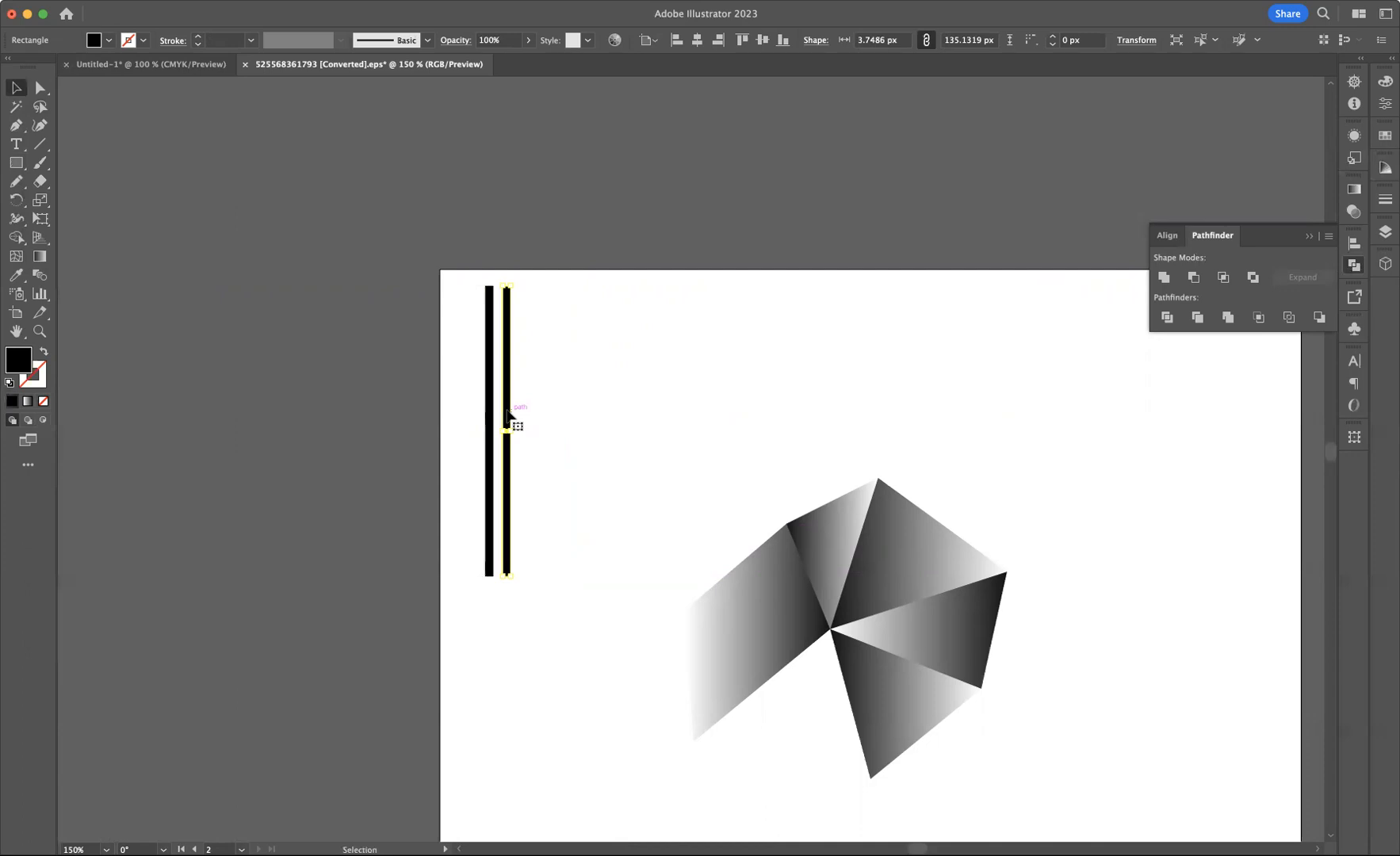
pyautogui.press('super+d')
pyautogui.press('super+d')
pyautogui.press('super+d')
pyautogui.press('super+d')
pyautogui.press('super+d')
pyautogui.press('super+d')
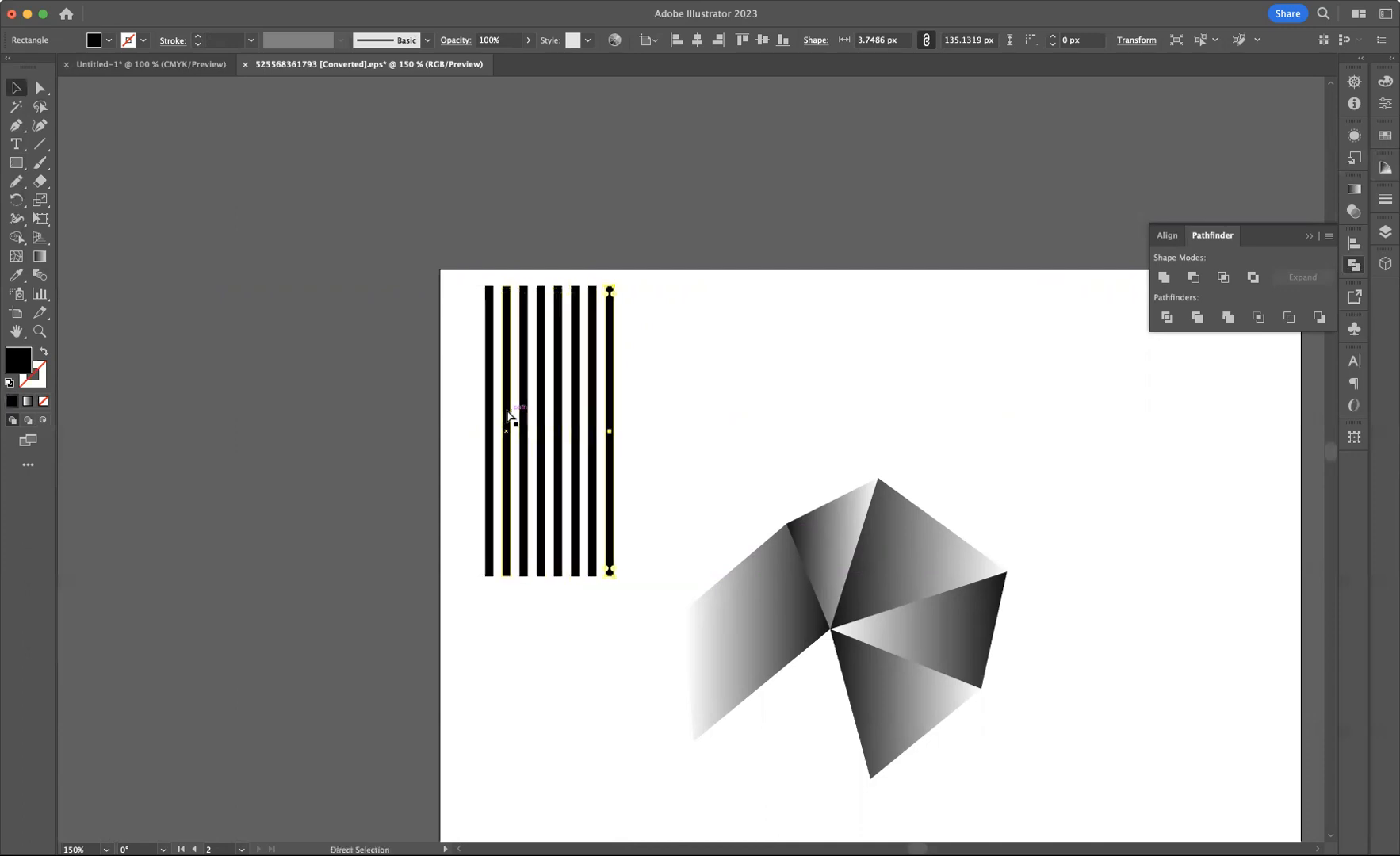
pyautogui.press('super+d')
pyautogui.press('super+d')
pyautogui.press('super+d')
pyautogui.press('super+d')
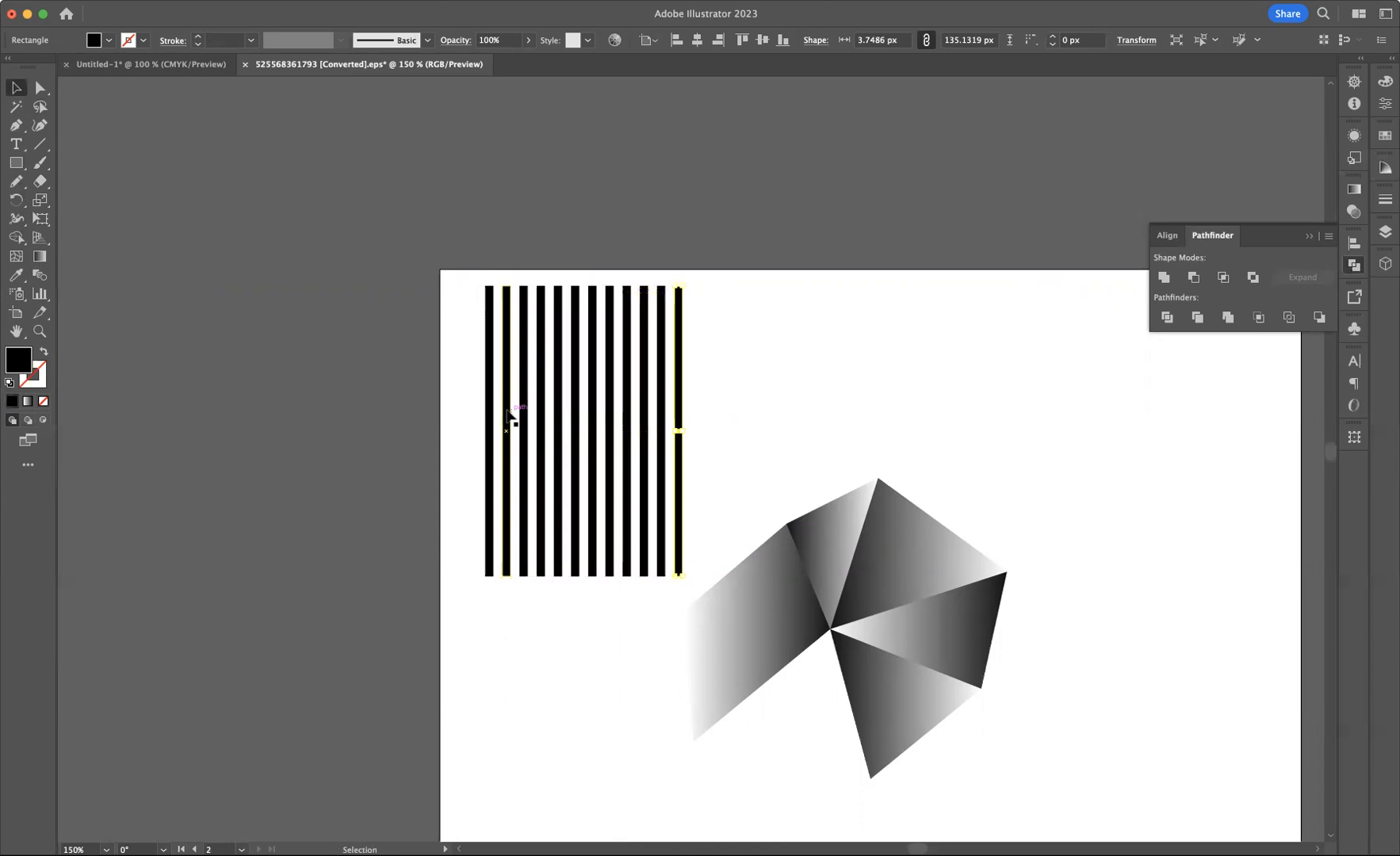
# Select all stripes, move them to the artboard's center and rotate them about 45°
pyautogui.click(728, 452)
pyautogui.moveTo(948, 679); pyautogui.dragTo(946, 759)
pyautogui.moveTo(449, 278); pyautogui.dragTo(775, 475)
pyautogui.moveTo(656, 405); pyautogui.dragTo(889, 425)
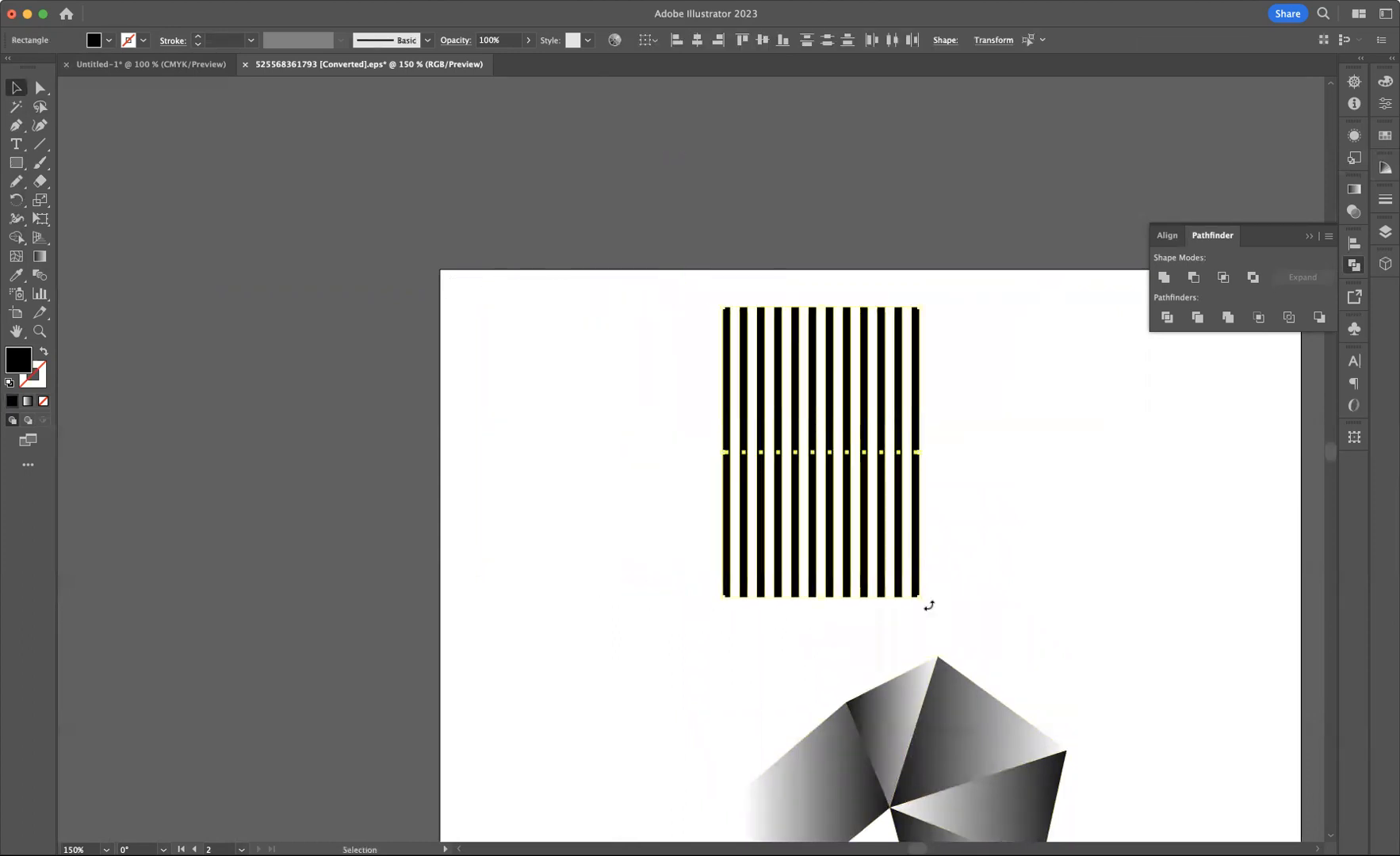
pyautogui.moveTo(929, 606); pyautogui.dragTo(803, 647)
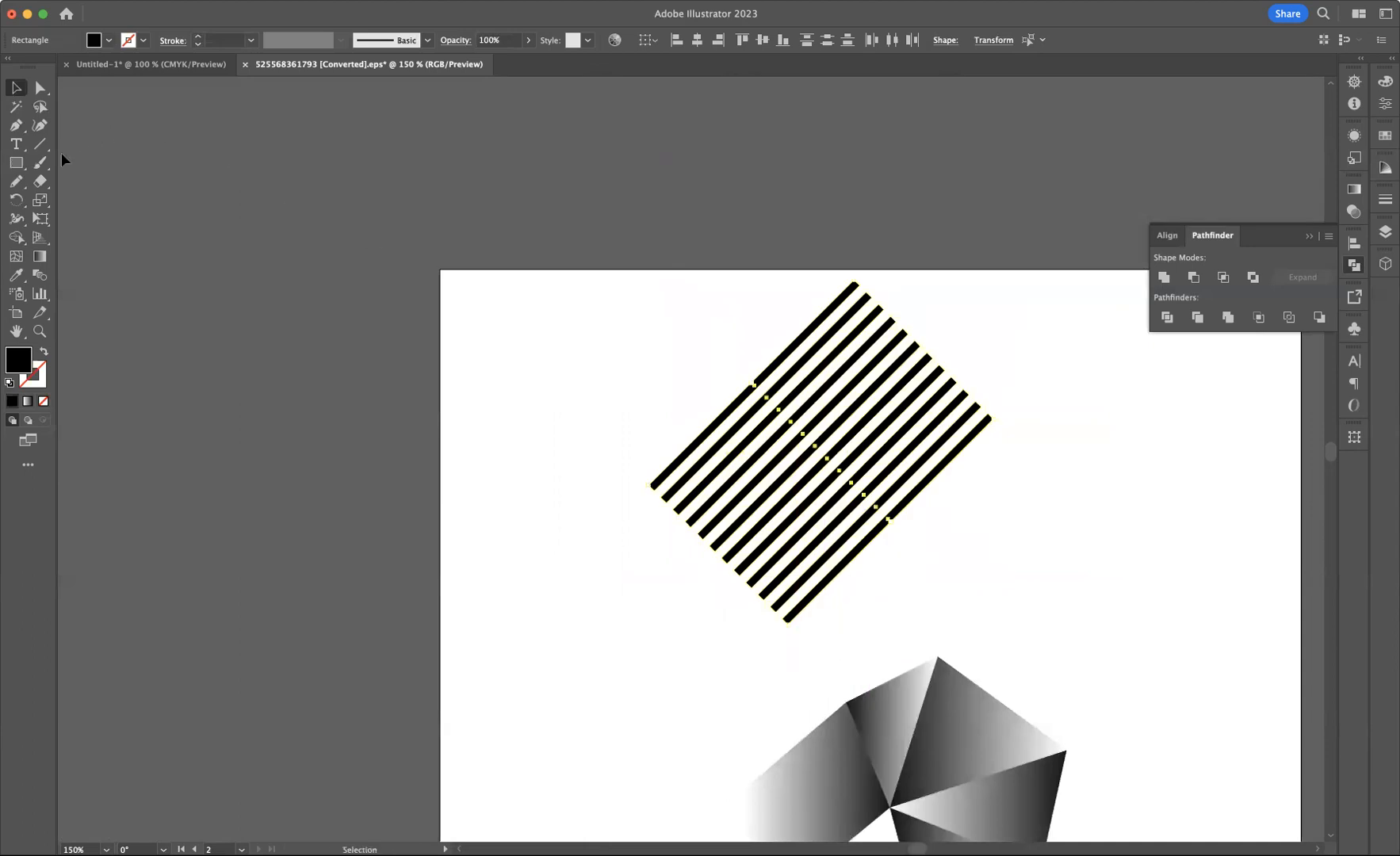
# Draw a circle about 82 px wide centered over the rotated stripes
pyautogui.click(16, 163)
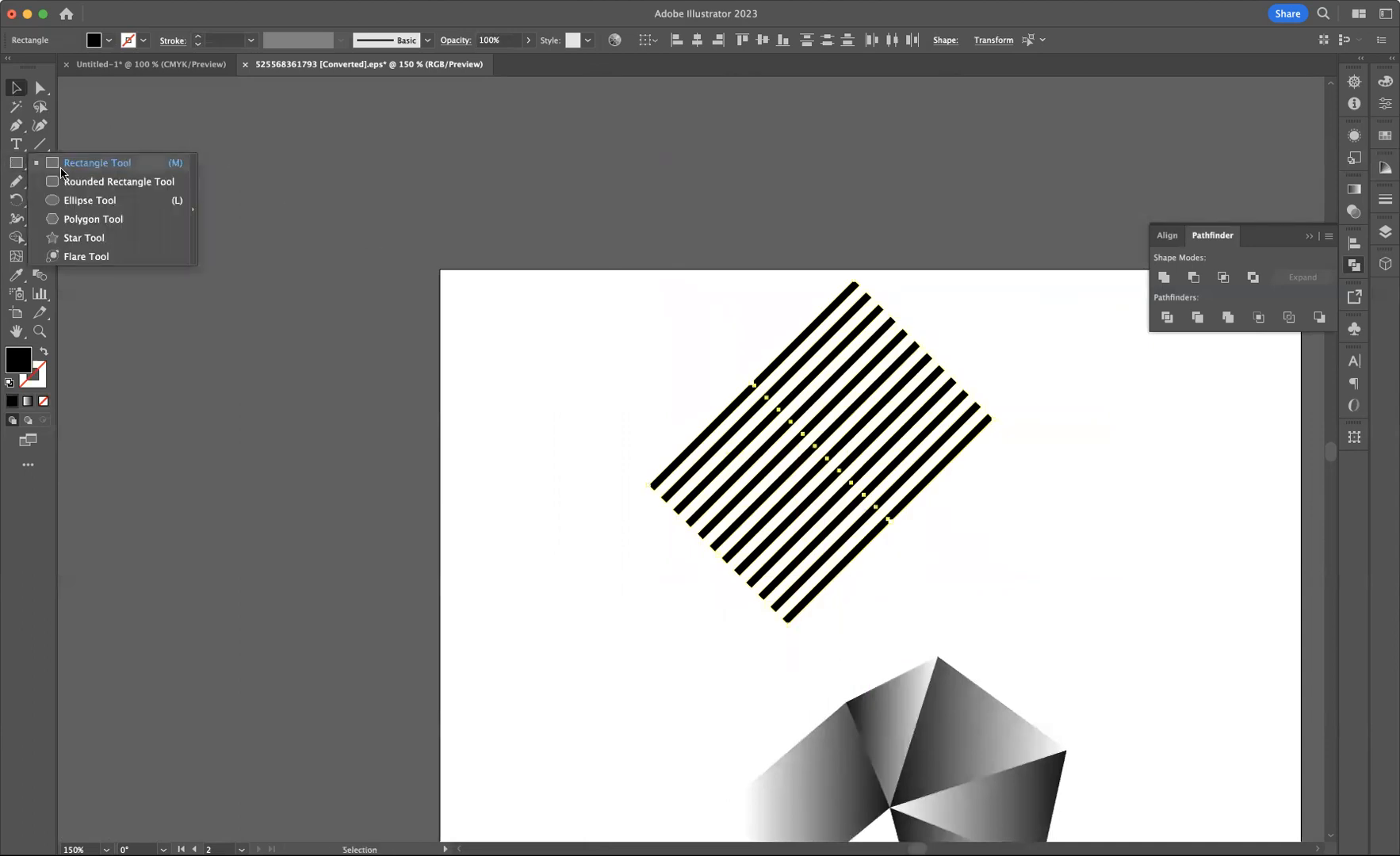
pyautogui.click(89, 206)
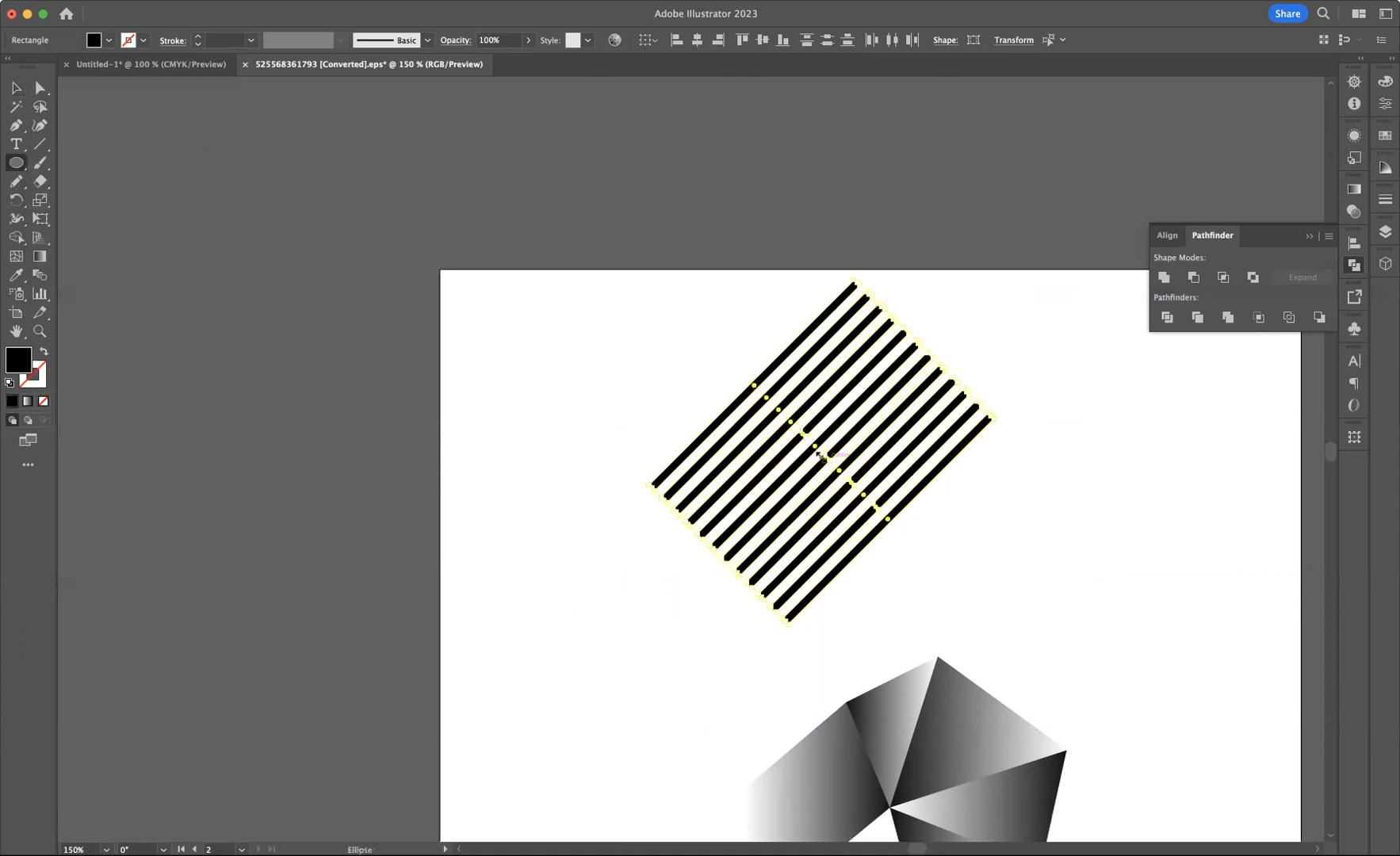
pyautogui.moveTo(810, 449); pyautogui.dragTo(899, 537)
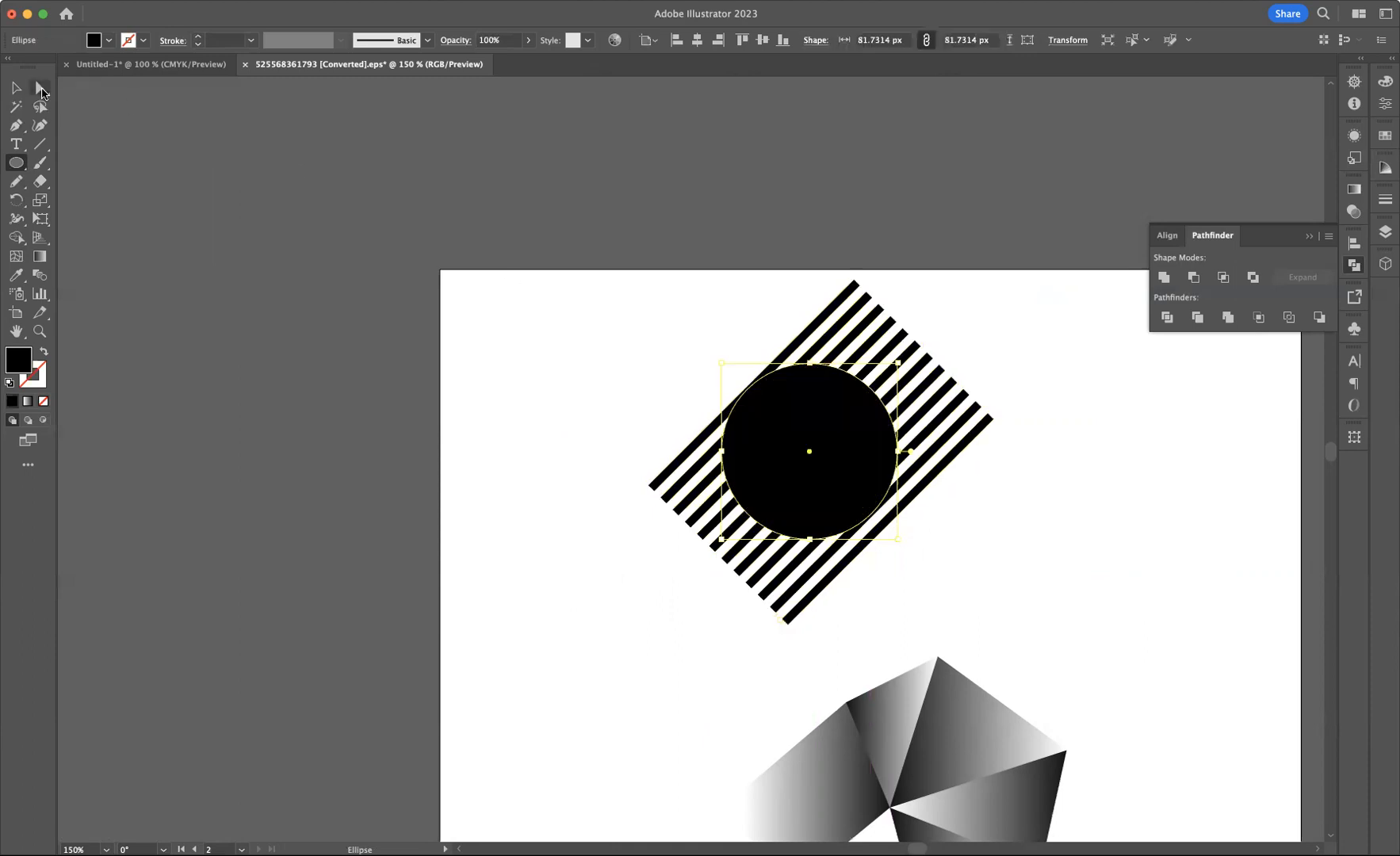
pyautogui.click(18, 88)
pyautogui.moveTo(809, 484); pyautogui.dragTo(815, 477)
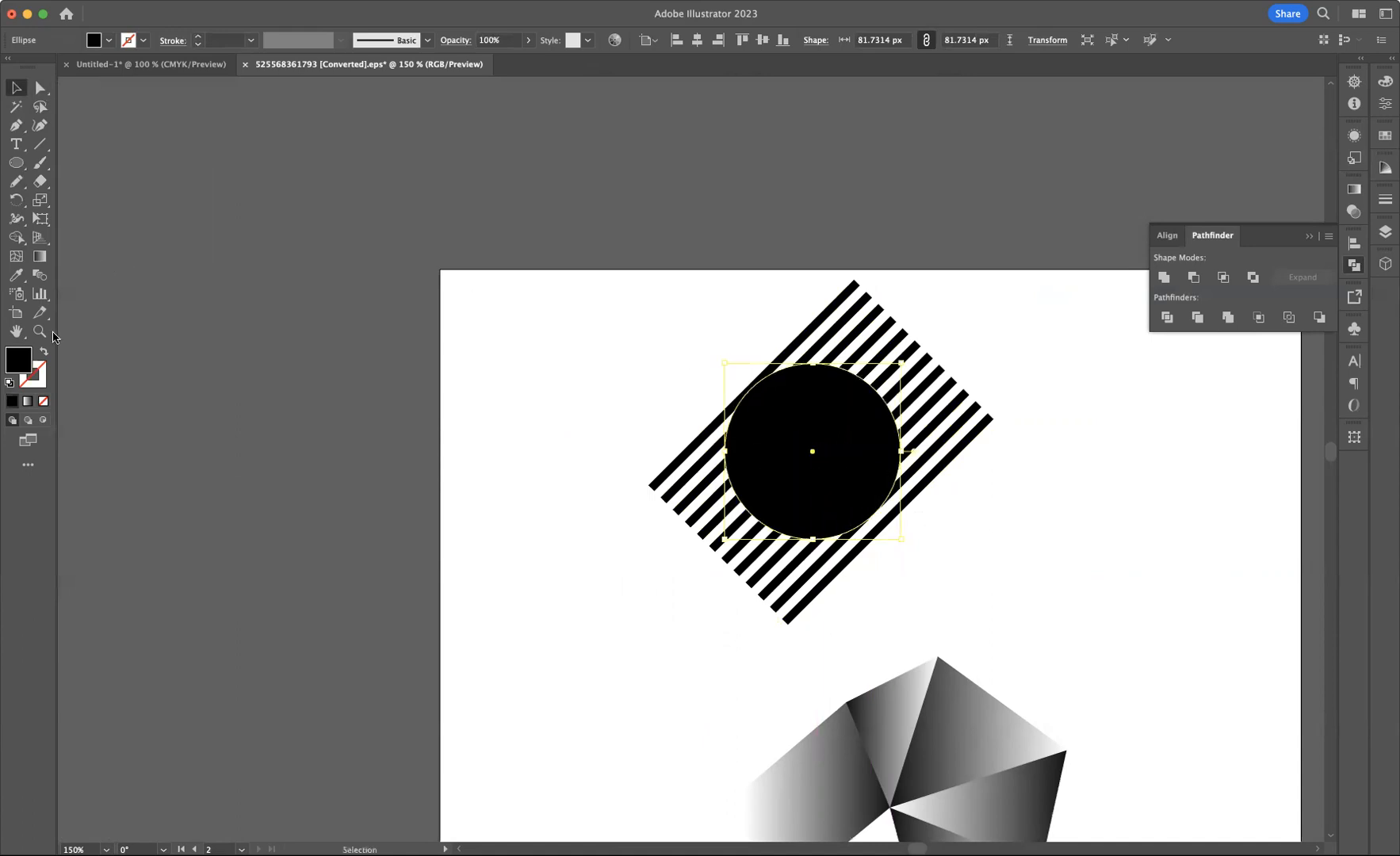
# Remove the circle's fill, clip the stripes inside it with a clipping mask, and enlarge the striped circle
pyautogui.press('/')
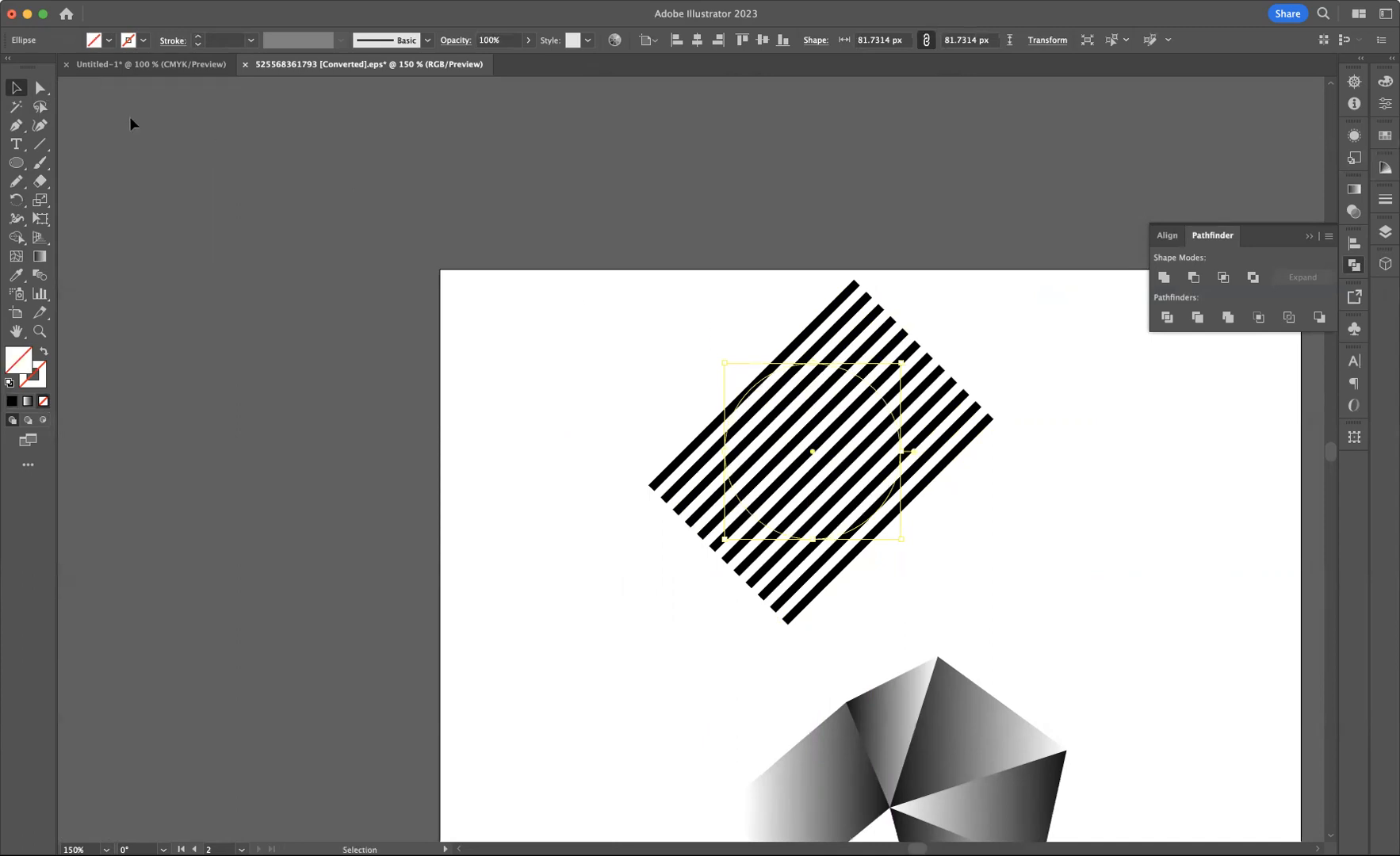
pyautogui.moveTo(728, 307); pyautogui.dragTo(1085, 593)
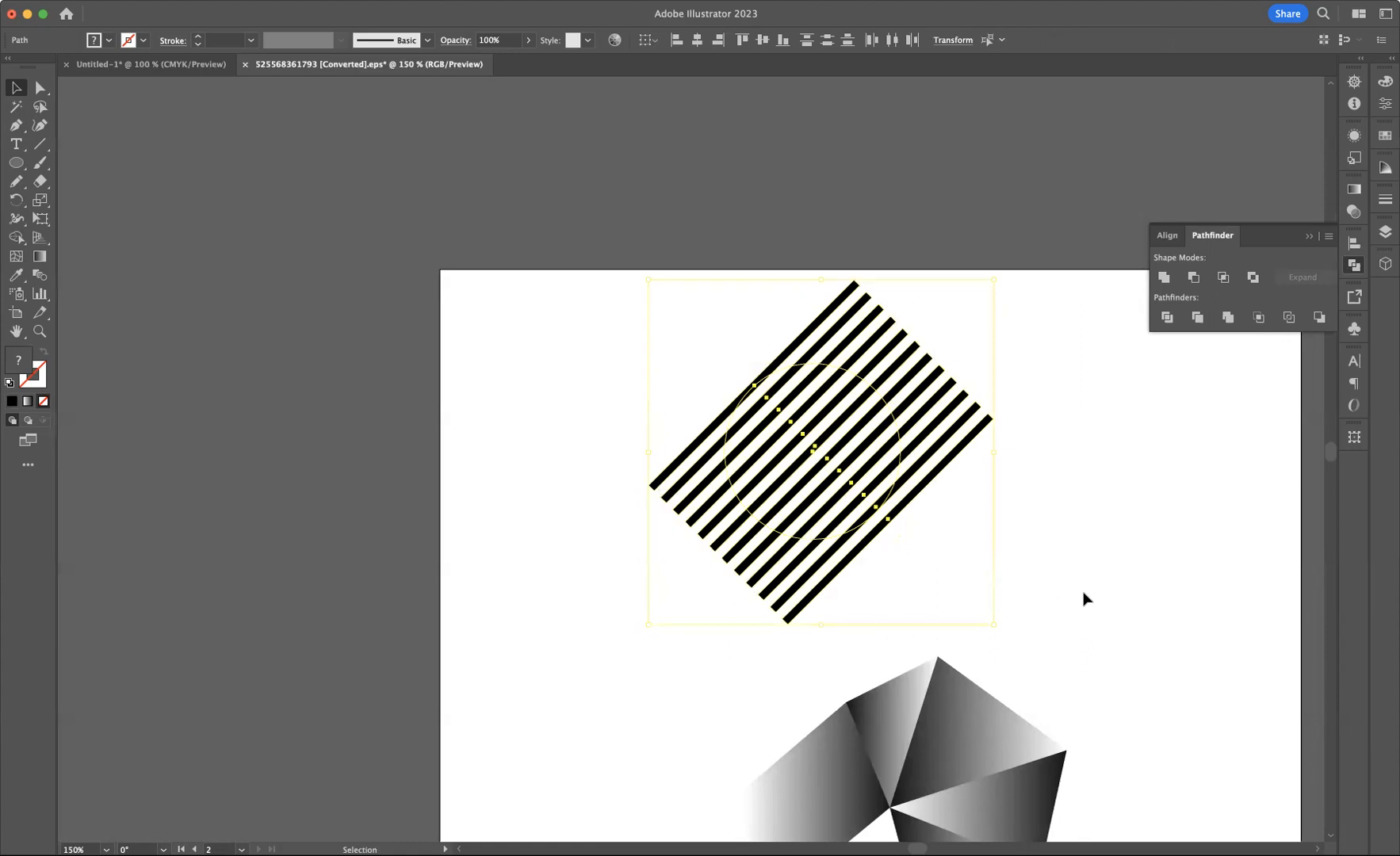
pyautogui.press('super+7')
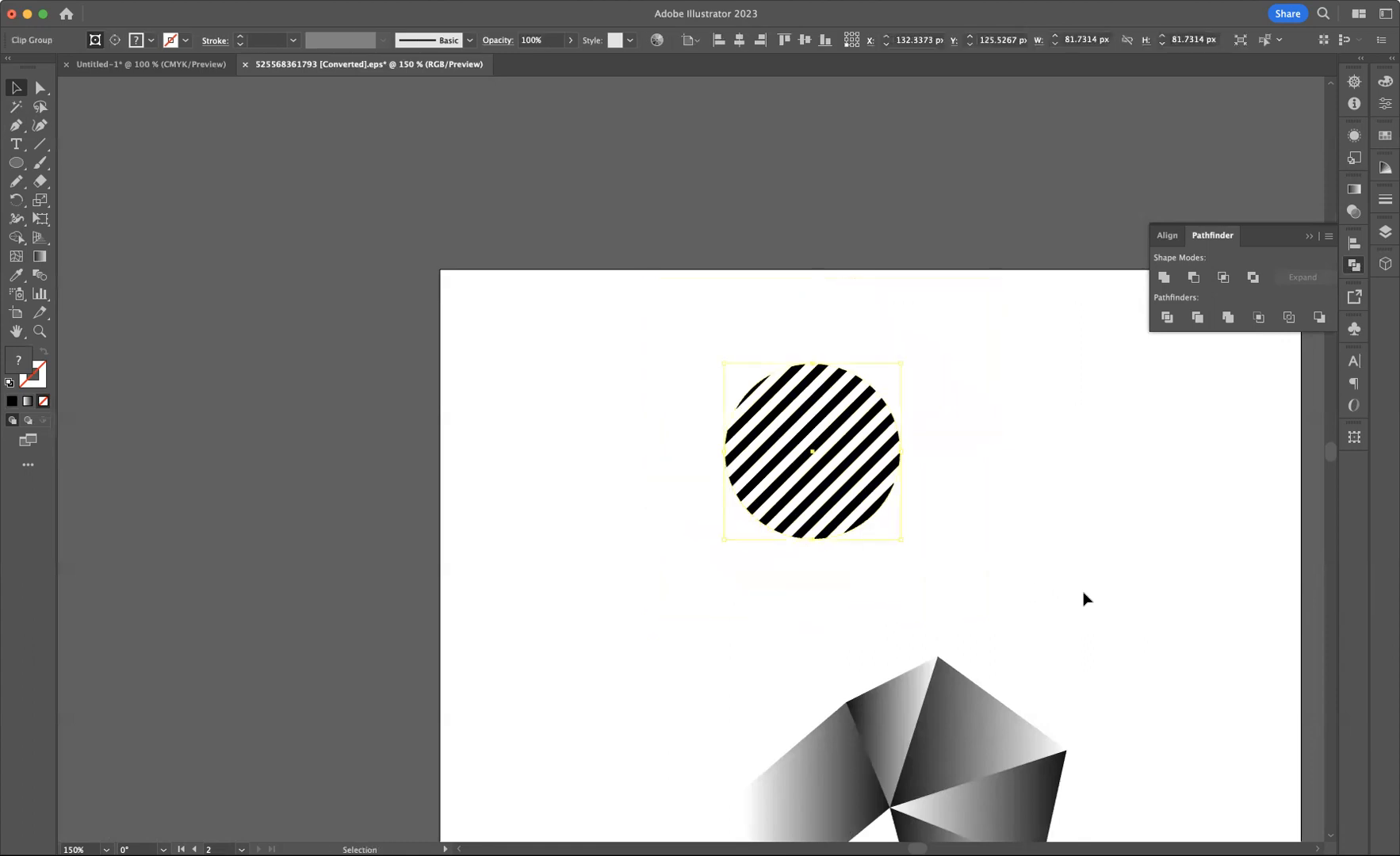
pyautogui.click(1044, 497)
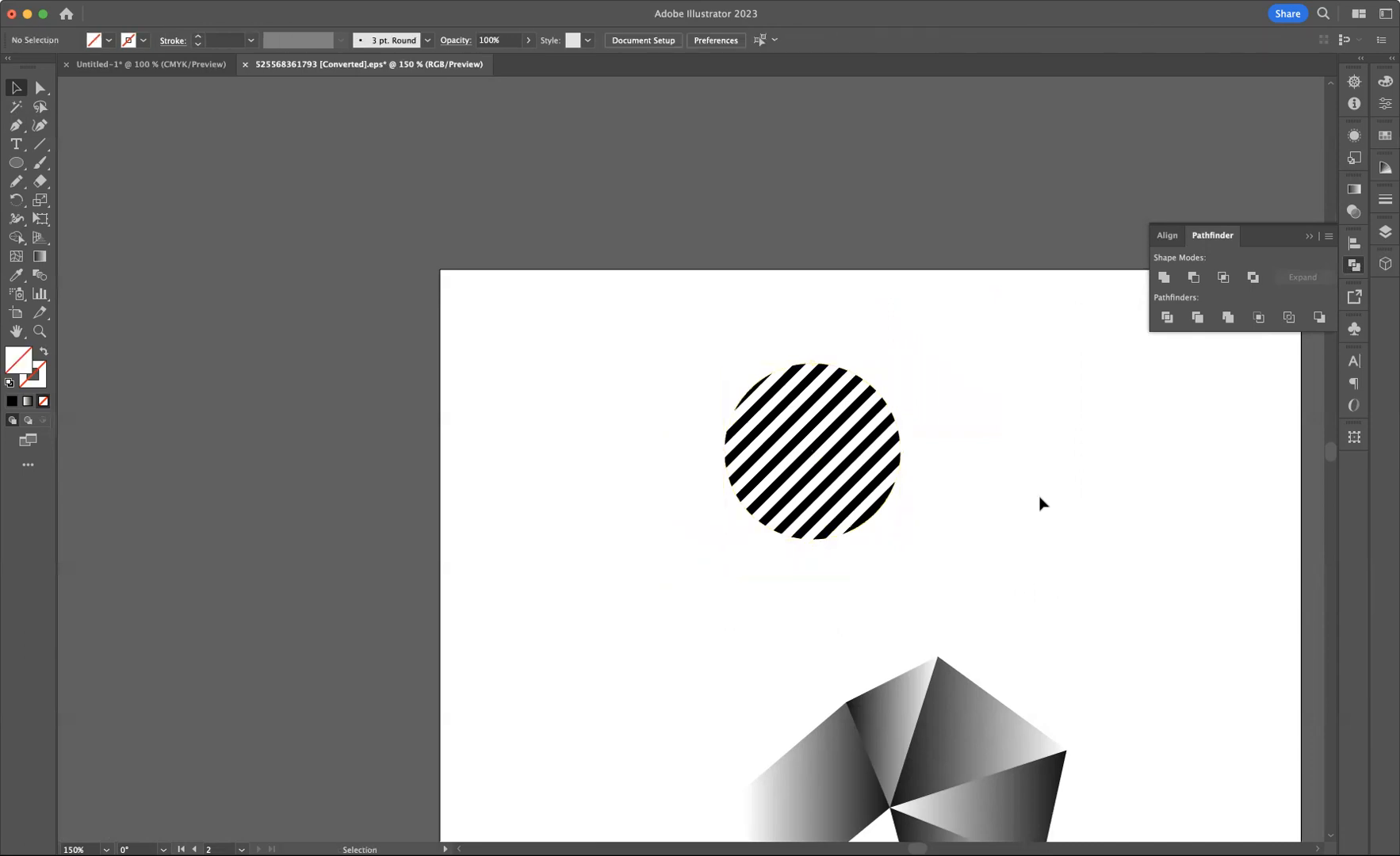
pyautogui.moveTo(713, 344); pyautogui.dragTo(979, 456)
pyautogui.click(1055, 473)
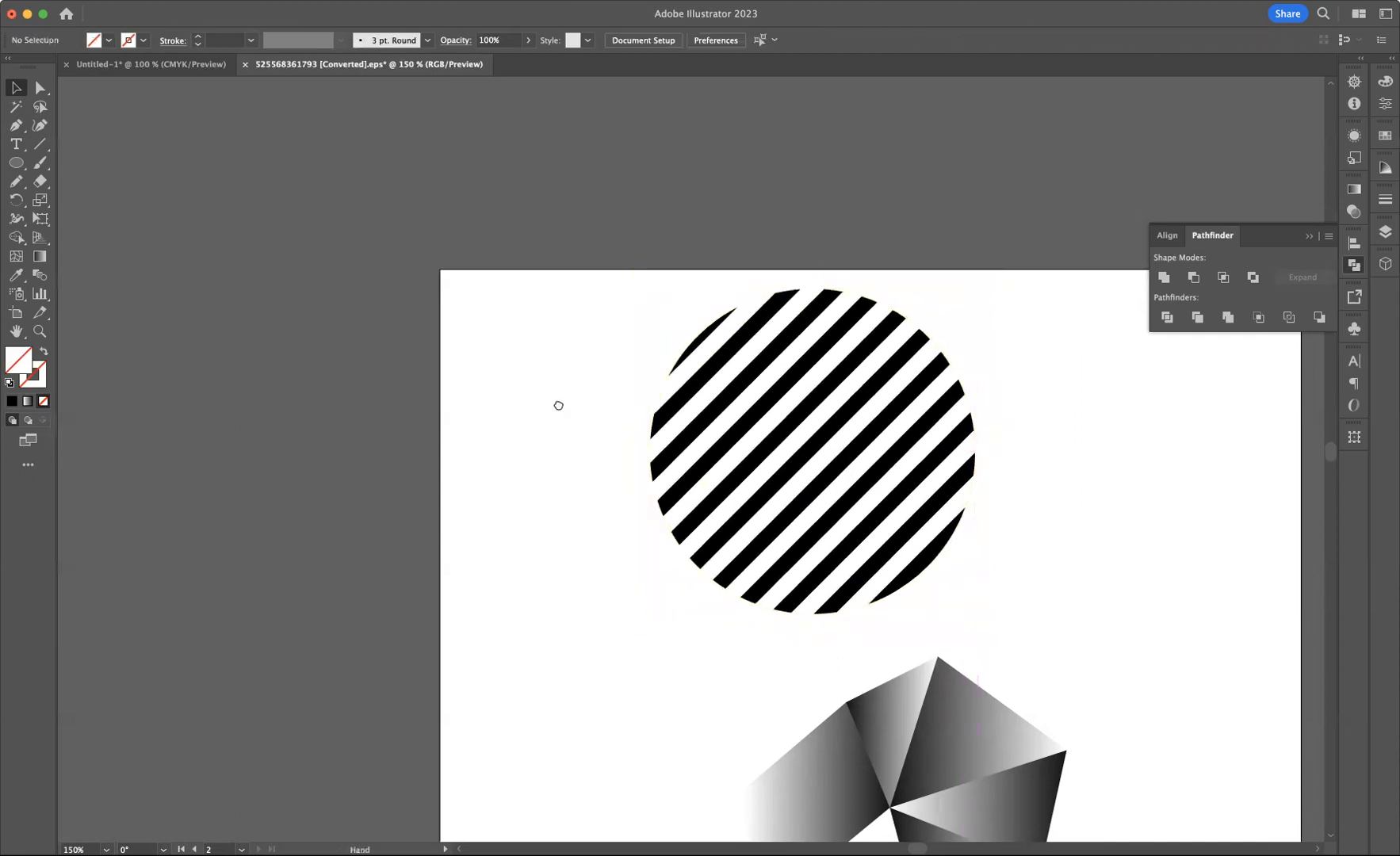
# Move the gradient low-poly shape up and to the right beside the striped circle
pyautogui.moveTo(556, 406); pyautogui.dragTo(1038, 393)
pyautogui.moveTo(700, 376); pyautogui.dragTo(988, 339)
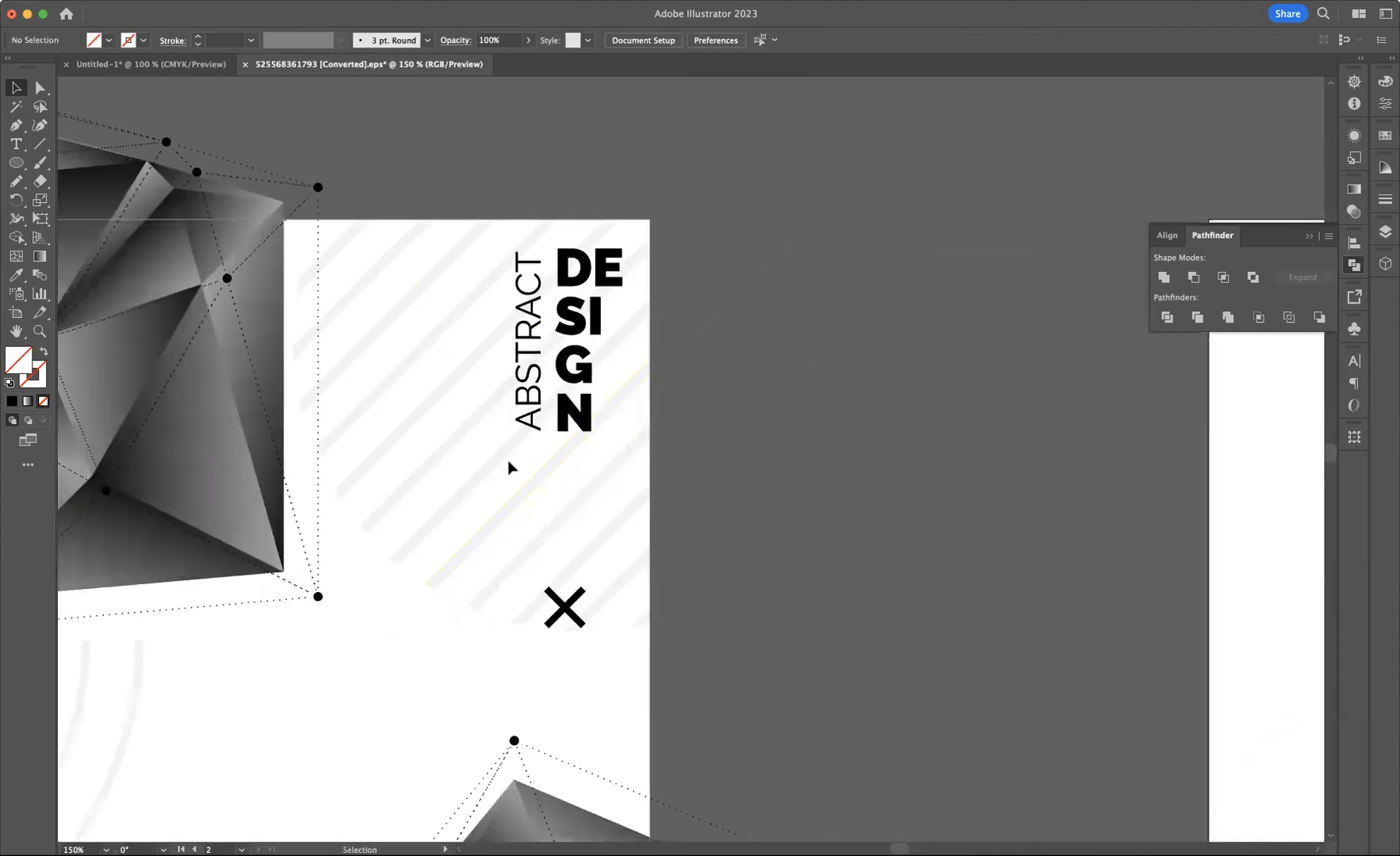
pyautogui.moveTo(1175, 593); pyautogui.dragTo(701, 326)
pyautogui.scroll(-3, 701, 326)
pyautogui.hscroll(4, 701, 326)
pyautogui.moveTo(632, 205); pyautogui.dragTo(1019, 357)
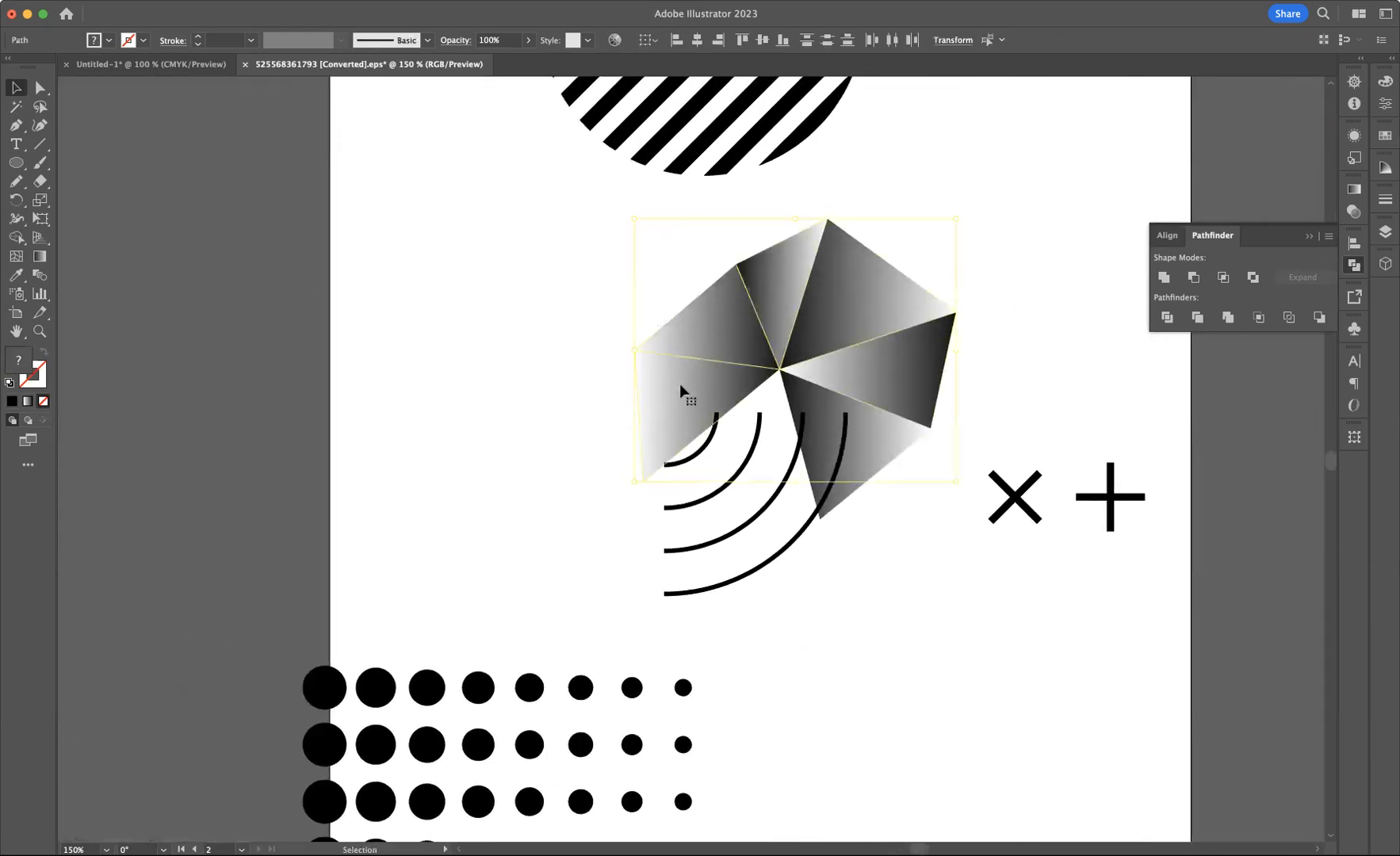
pyautogui.moveTo(765, 329); pyautogui.dragTo(992, 167)
pyautogui.moveTo(896, 409); pyautogui.dragTo(1031, 313)
pyautogui.click(448, 271)
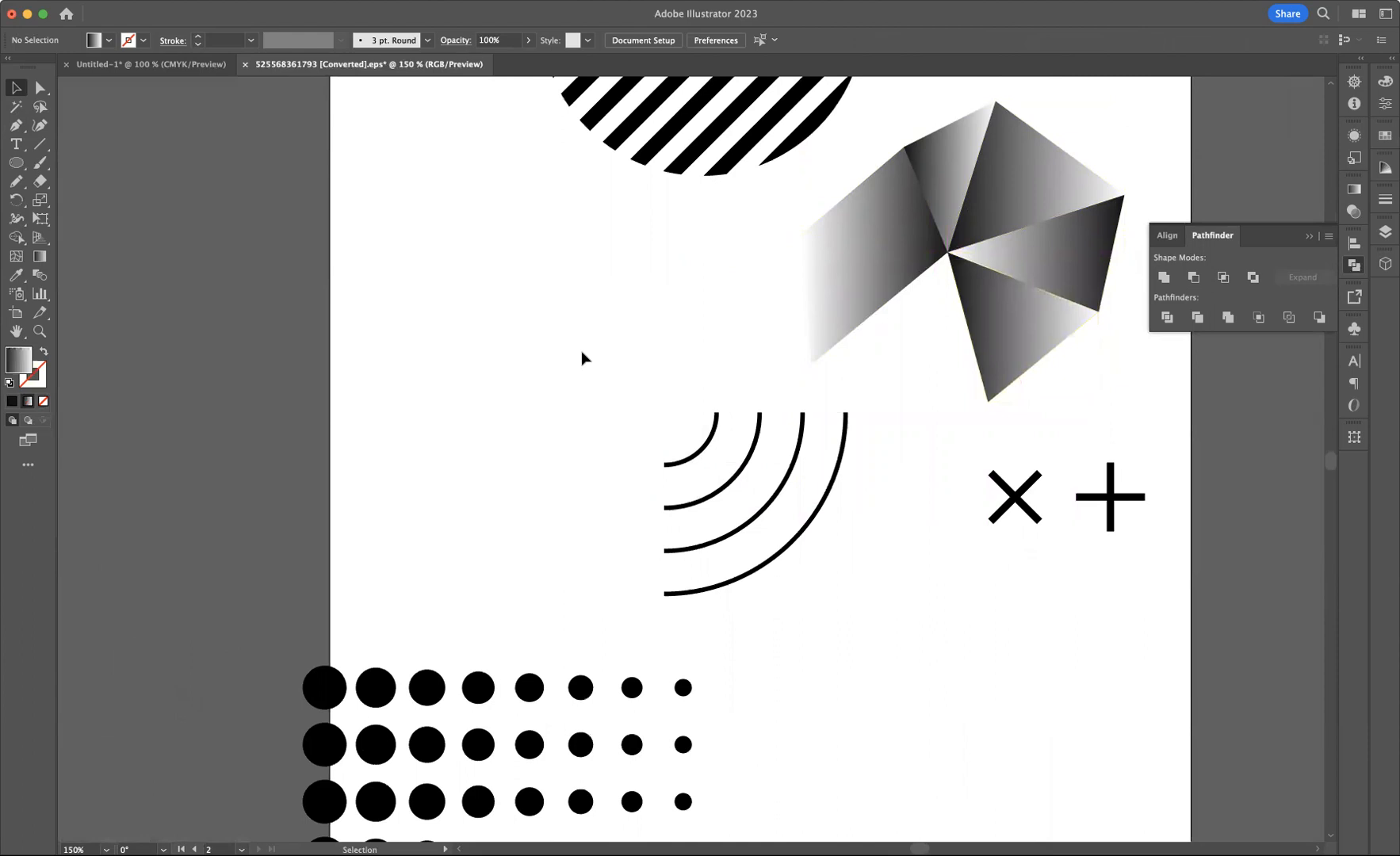